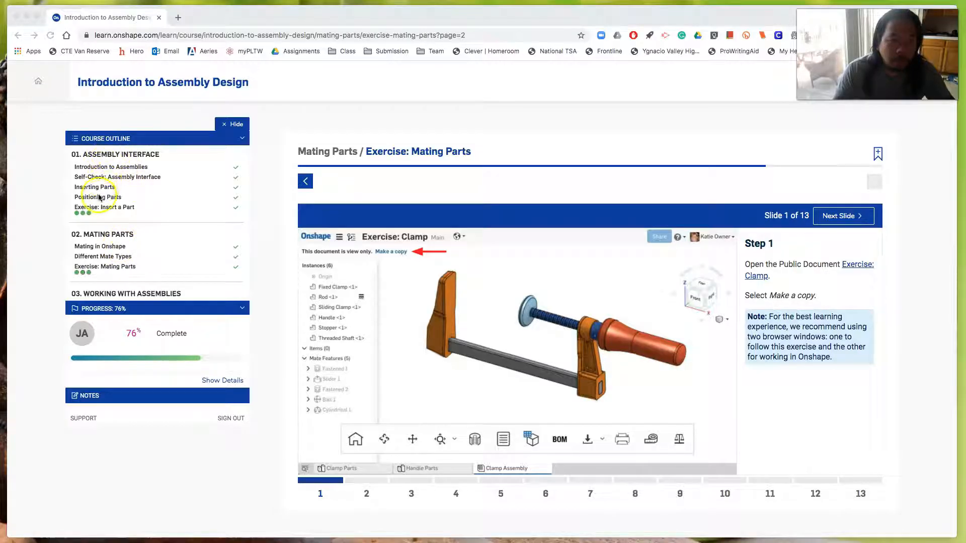
Look through the Mating in Onshape and Different Mate Types lessons in the course outline
{"action": "left_click", "coordinate": [108, 247]}
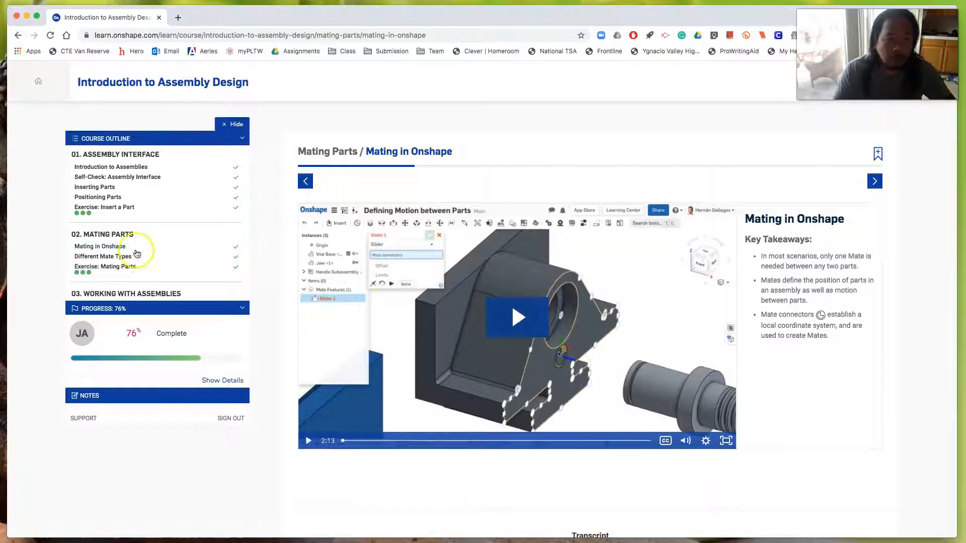
{"action": "left_click", "coordinate": [113, 257]}
{"action": "left_click", "coordinate": [110, 258]}
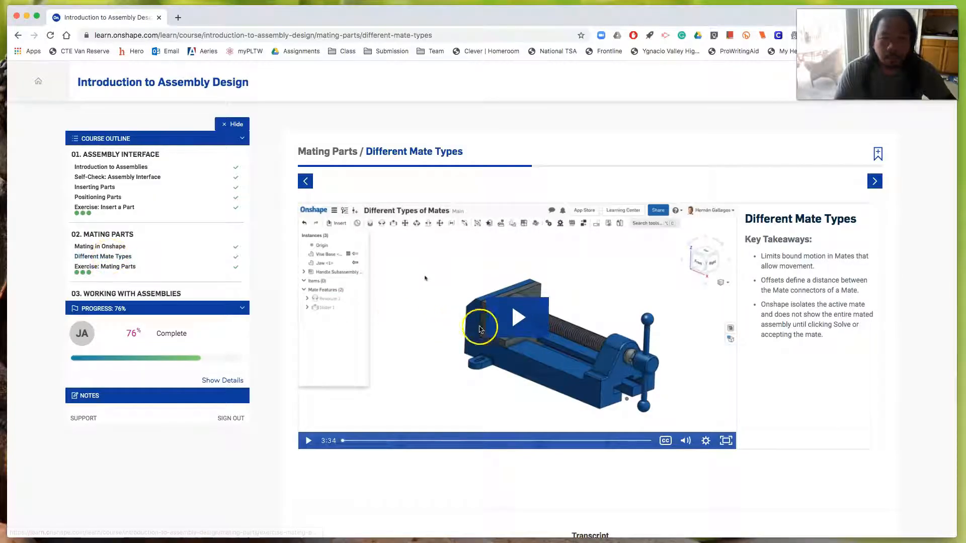
Go to step 1 of the Exercise: Mating Parts lesson and open the linked public document Exercise: Clamp
{"action": "left_click", "coordinate": [117, 267]}
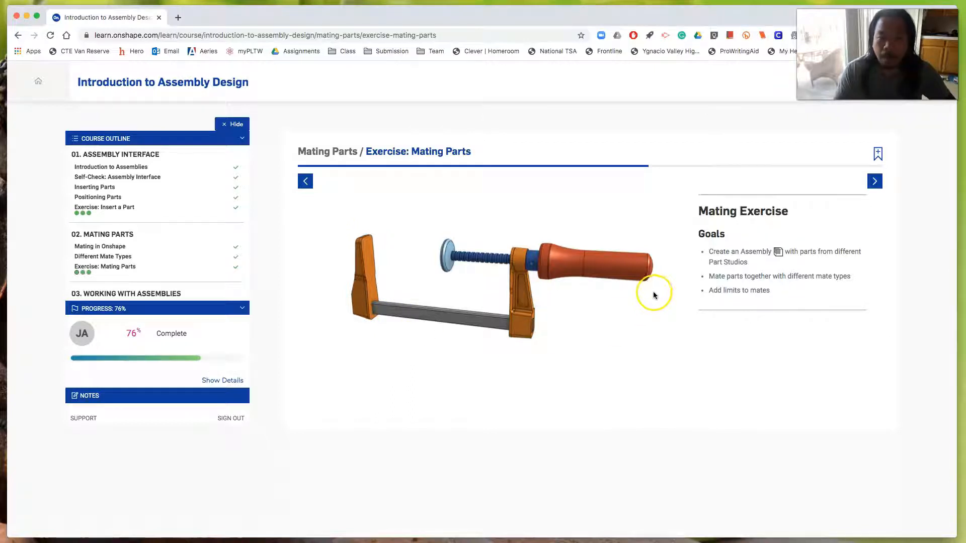
{"action": "left_click", "coordinate": [875, 183]}
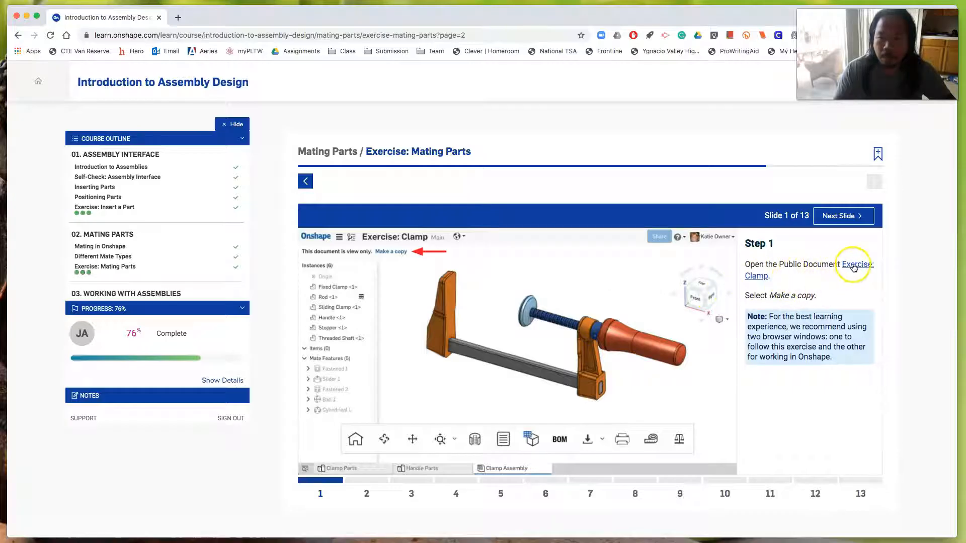
{"action": "left_click", "coordinate": [853, 269]}
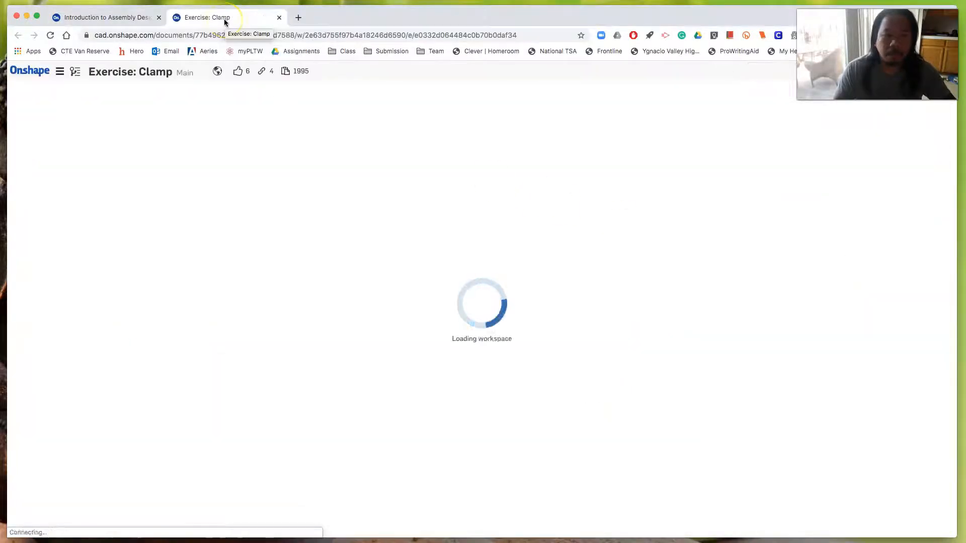
Separate the Exercise: Clamp document into its own browser window and arrange it side by side with the narrower course window
{"action": "left_click_drag", "start_coordinate": [226, 18], "coordinate": [337, 88]}
{"action": "left_click", "coordinate": [387, 22]}
{"action": "left_click_drag", "start_coordinate": [957, 172], "coordinate": [242, 103]}
{"action": "left_click_drag", "start_coordinate": [365, 95], "coordinate": [289, 26]}
{"action": "left_click_drag", "start_coordinate": [7, 255], "coordinate": [260, 250]}
{"action": "left_click", "coordinate": [259, 250]}
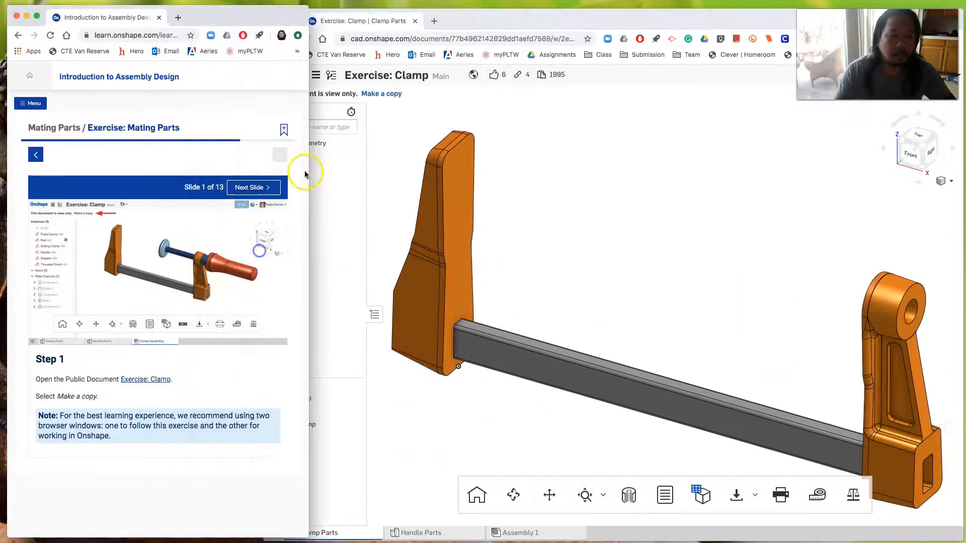
{"action": "left_click_drag", "start_coordinate": [305, 174], "coordinate": [260, 174]}
{"action": "left_click_drag", "start_coordinate": [541, 22], "coordinate": [541, 18]}
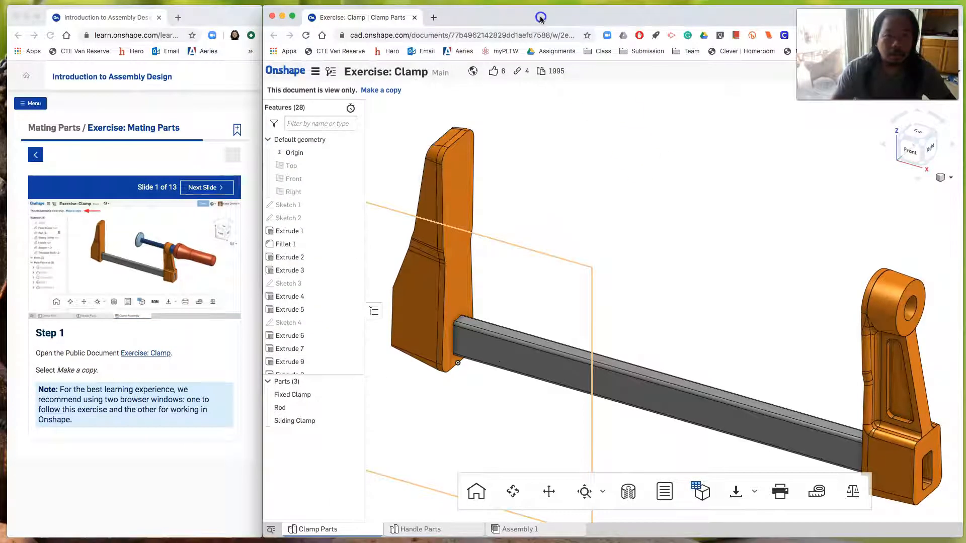
Copy the workspace to a new document named Exercise: Clamp - Copy and advance the exercise to slide 2
{"action": "left_click", "coordinate": [384, 91]}
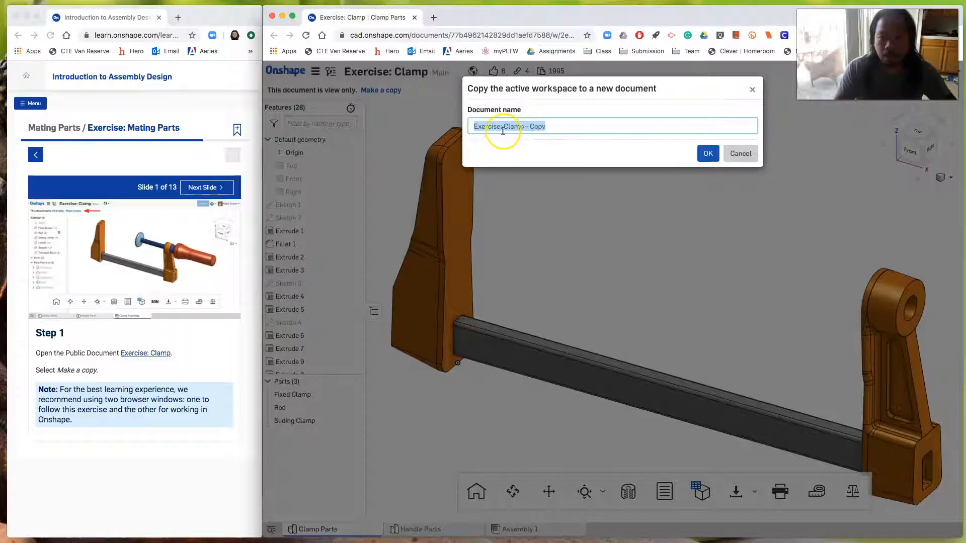
{"action": "left_click", "coordinate": [708, 154]}
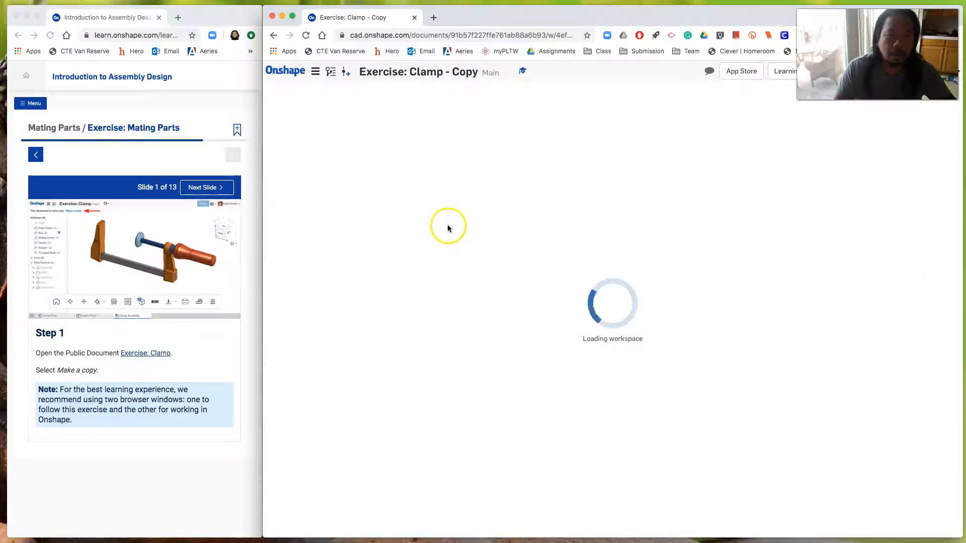
{"action": "left_click", "coordinate": [207, 216]}
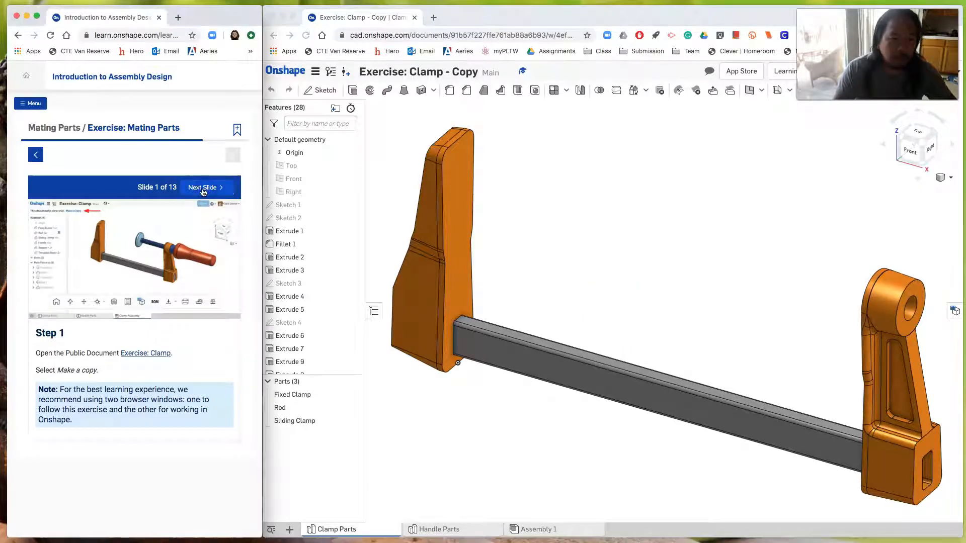
{"action": "left_click", "coordinate": [203, 189]}
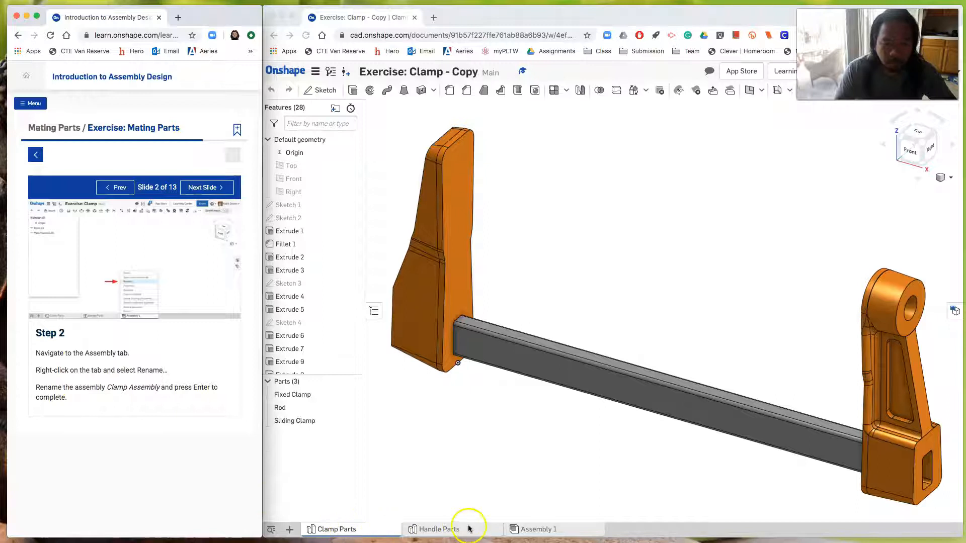
Rename Assembly 1 as Clamp Assembly and open it
{"action": "right_click", "coordinate": [546, 531]}
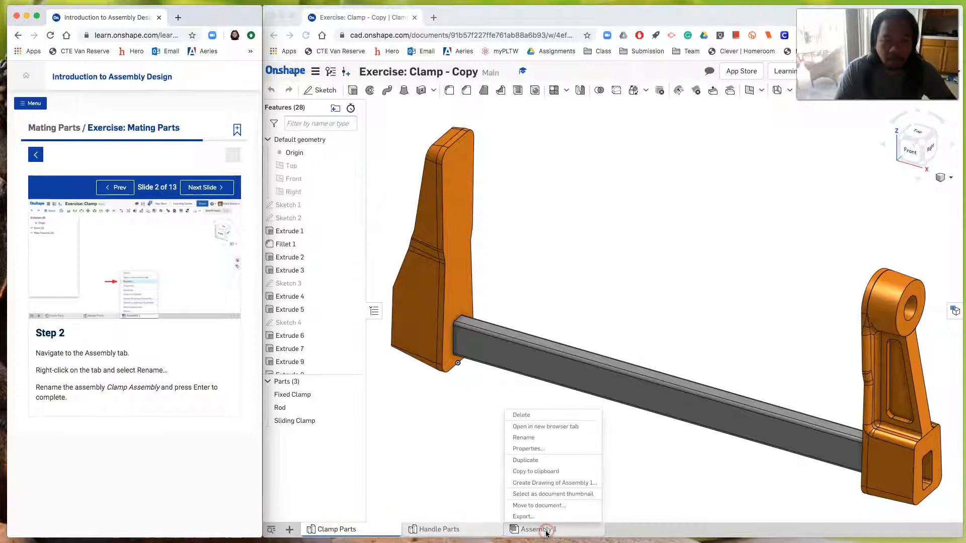
{"action": "left_click", "coordinate": [525, 439]}
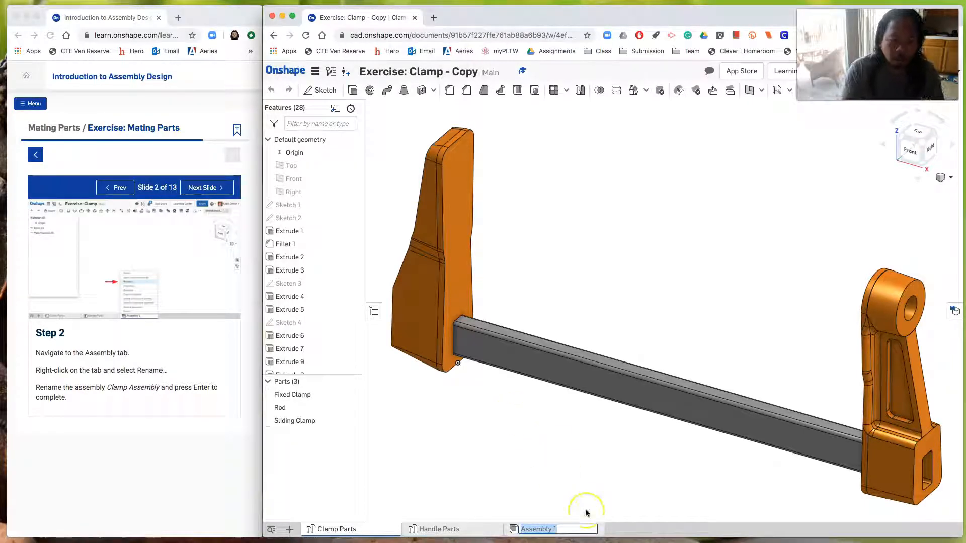
{"action": "type", "text": "Clamp Assembly"}
{"action": "key", "text": "Return"}
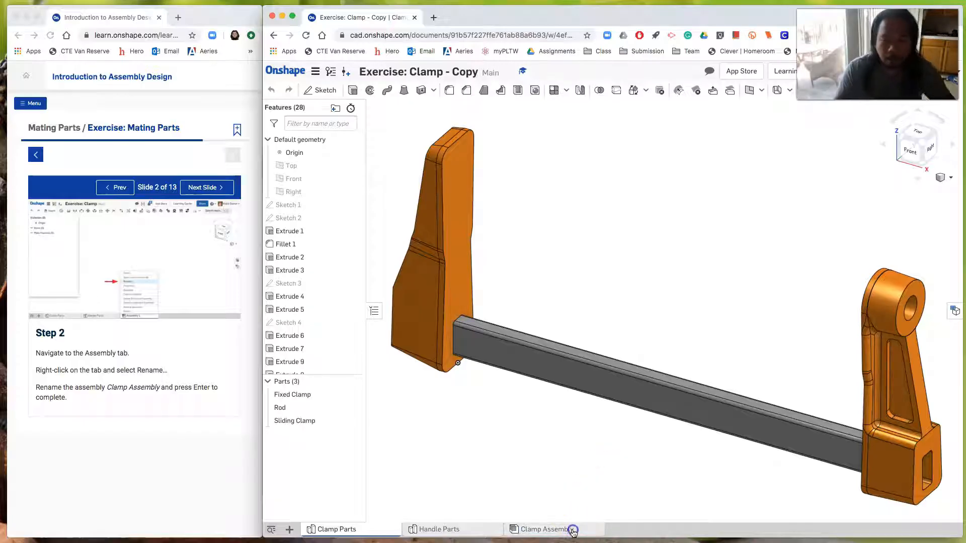
{"action": "left_click", "coordinate": [573, 530]}
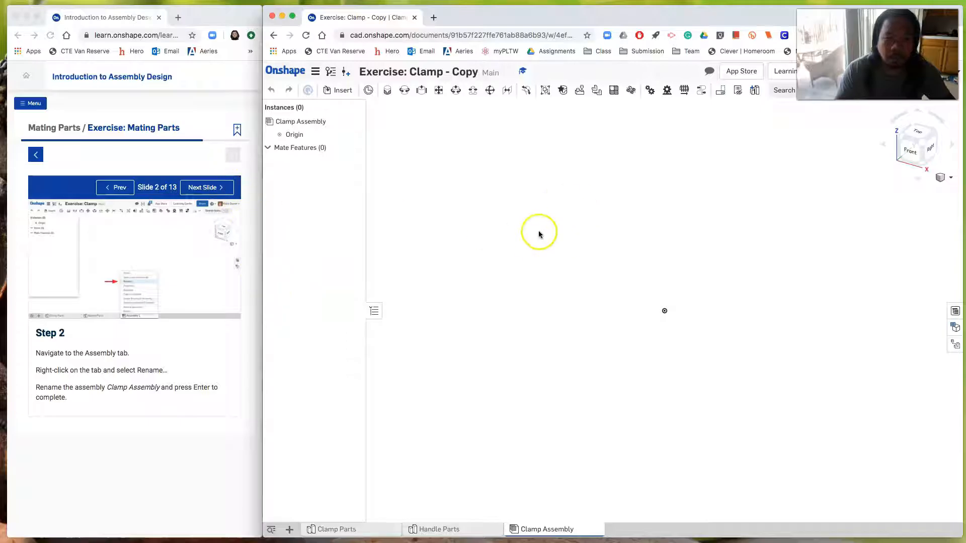
Advance the exercise to slide 3 and insert all three parts of the Clamp Parts studio into the assembly together
{"action": "left_click", "coordinate": [205, 189]}
{"action": "left_click", "coordinate": [204, 188]}
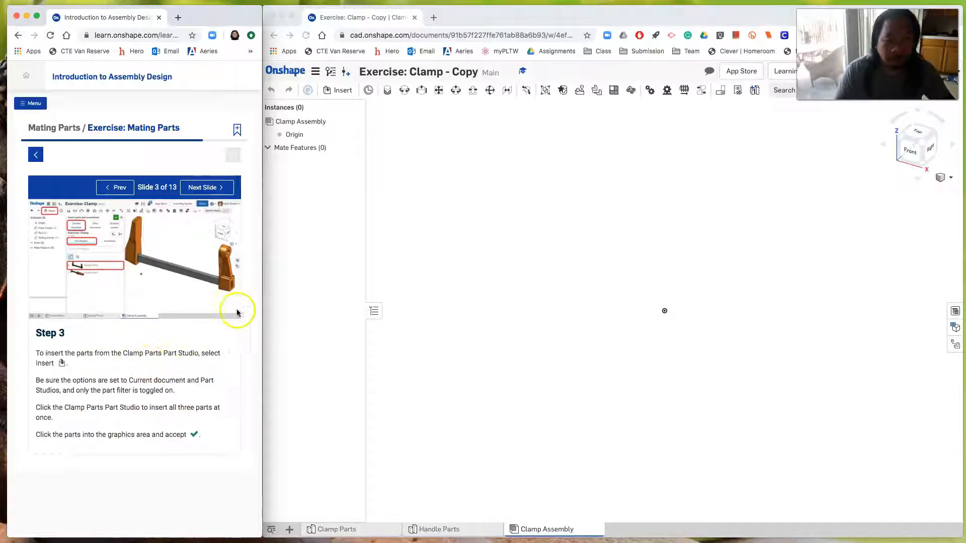
{"action": "left_click", "coordinate": [342, 91]}
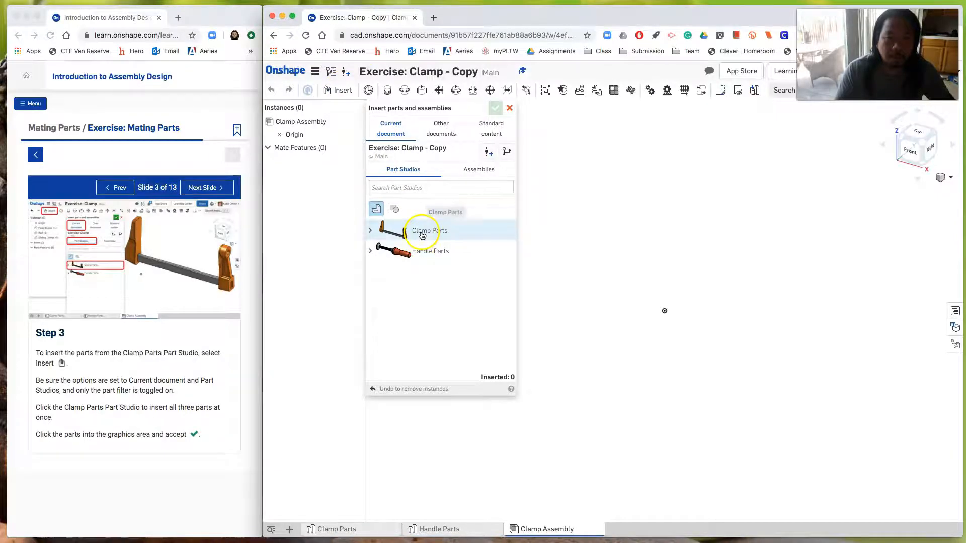
{"action": "left_click", "coordinate": [370, 232]}
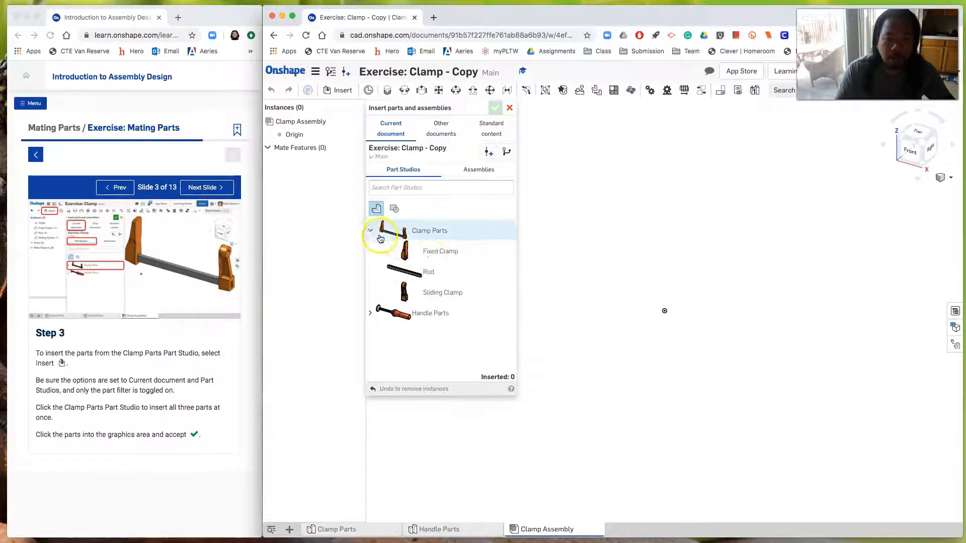
{"action": "left_click", "coordinate": [371, 231]}
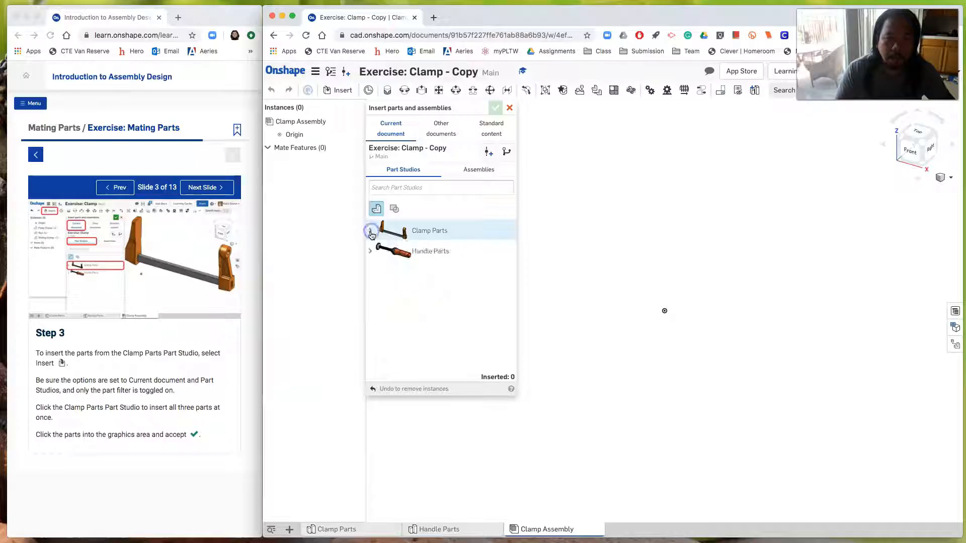
{"action": "left_click", "coordinate": [371, 251]}
{"action": "left_click", "coordinate": [371, 252]}
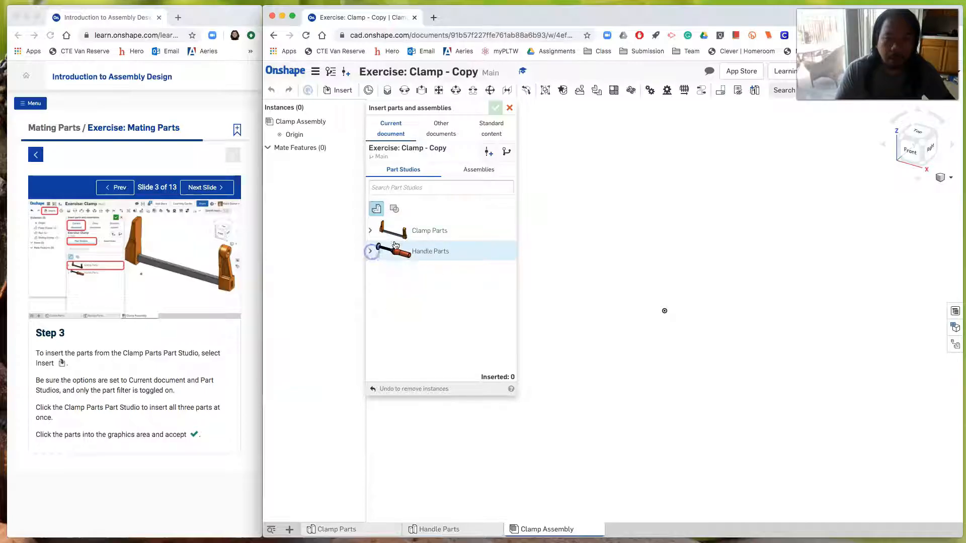
{"action": "left_click", "coordinate": [431, 232]}
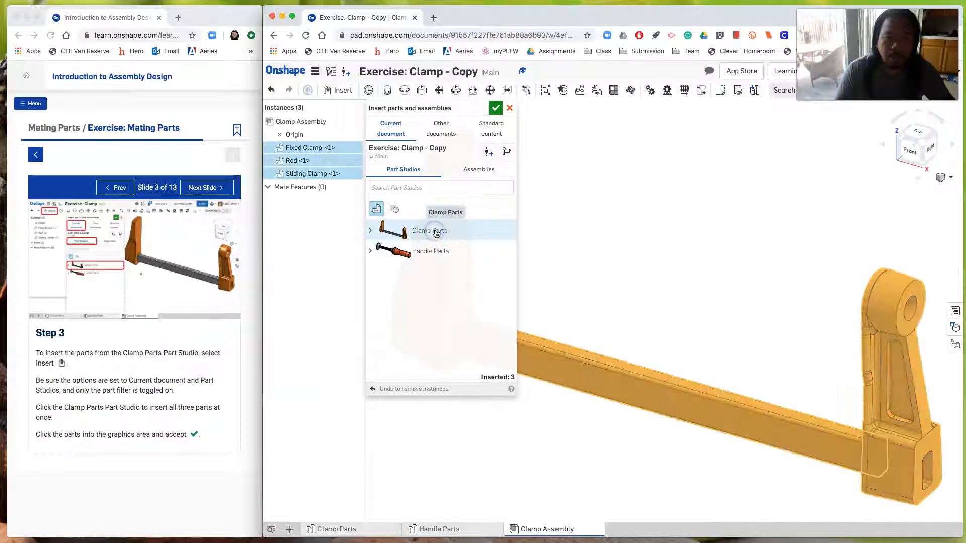
{"action": "left_click", "coordinate": [659, 283]}
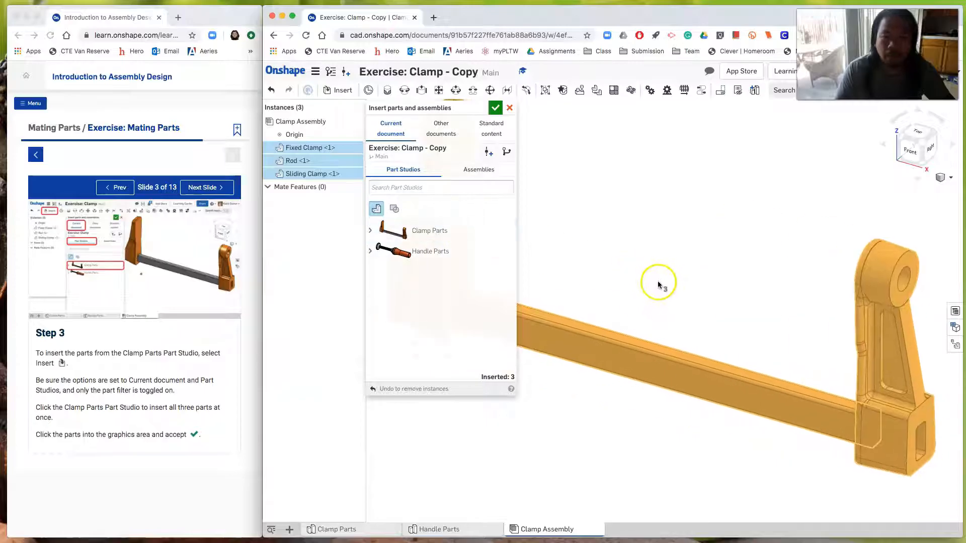
{"action": "left_click", "coordinate": [690, 280]}
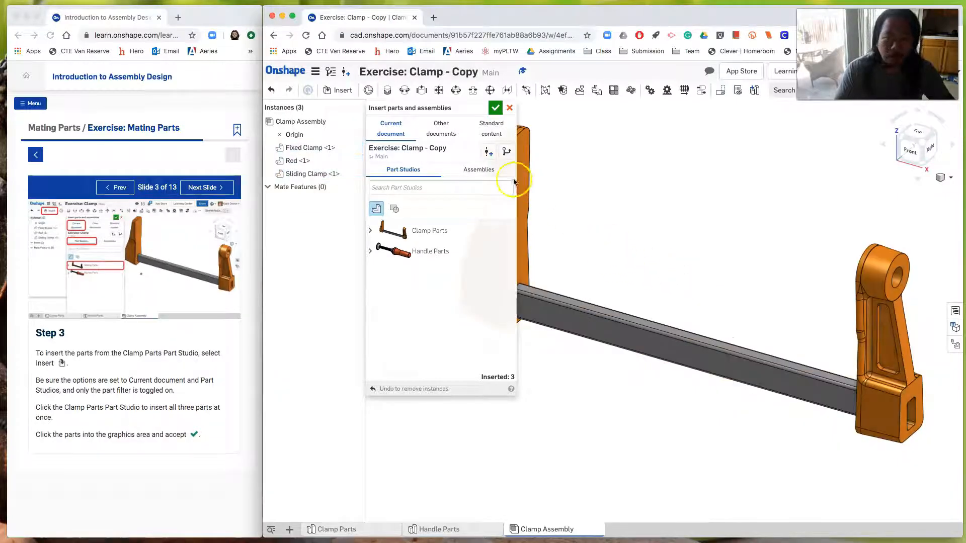
{"action": "left_click", "coordinate": [496, 108]}
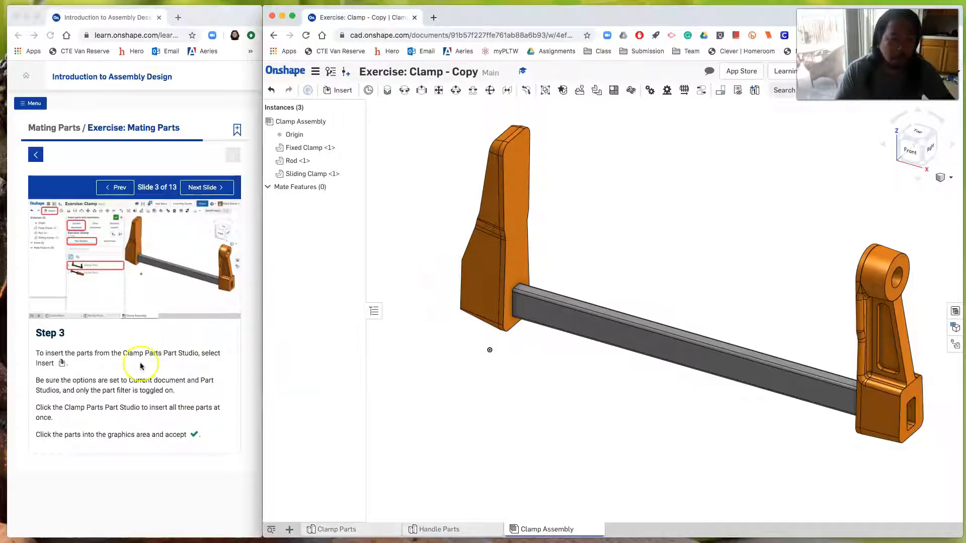
Advance the exercise to slide 4 and place the Rod's triad manipulator at the centre of its front face
{"action": "left_click", "coordinate": [209, 190]}
{"action": "left_click", "coordinate": [207, 189]}
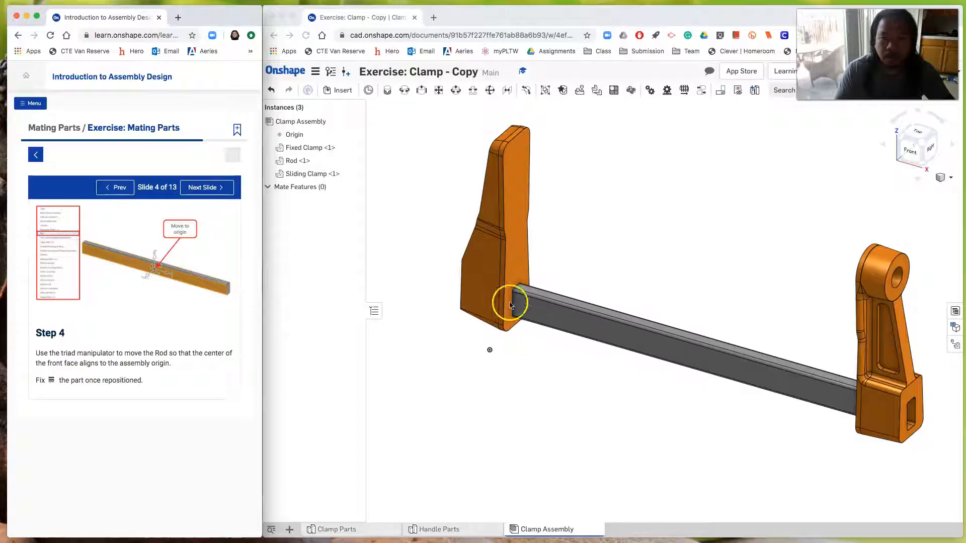
{"action": "left_click", "coordinate": [666, 351]}
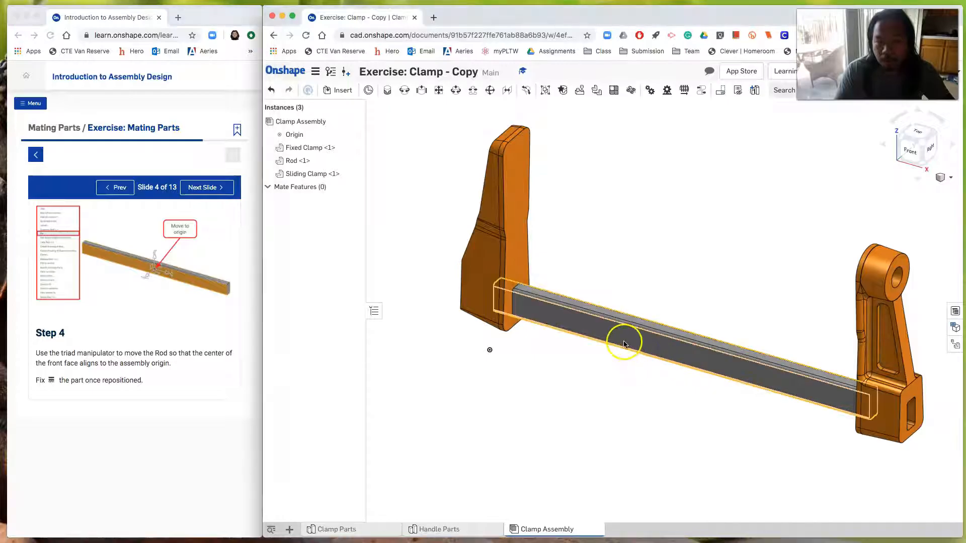
{"action": "left_click", "coordinate": [598, 333]}
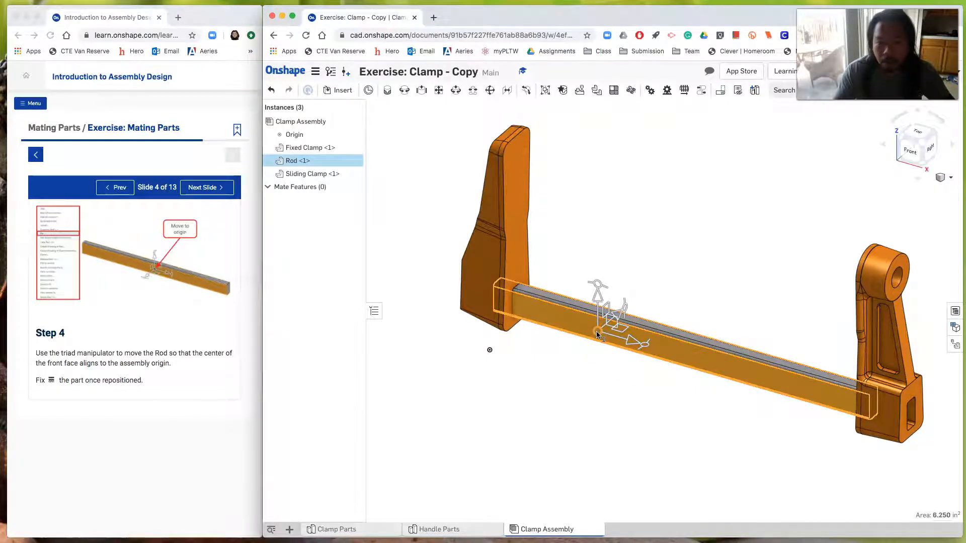
{"action": "scroll", "coordinate": [596, 334], "scroll_direction": "up", "scroll_amount": 5}
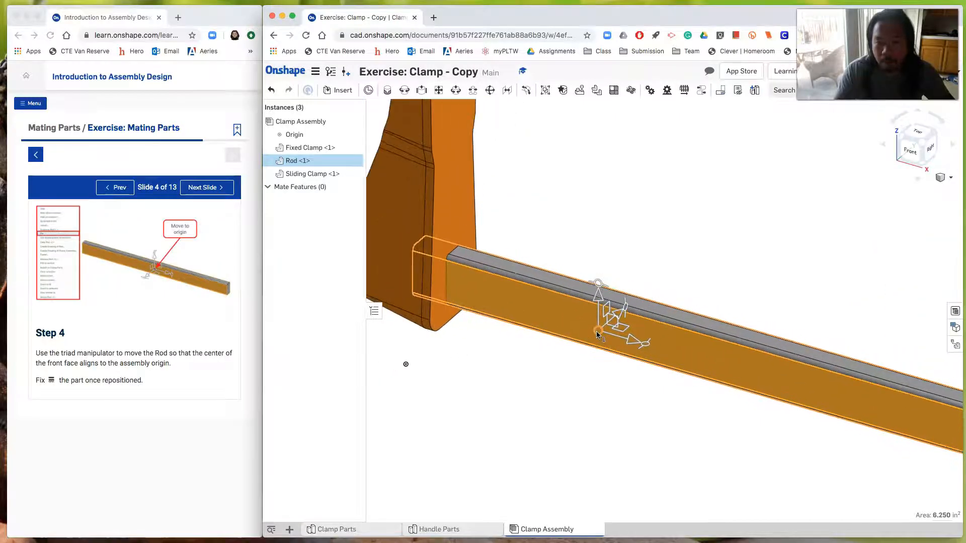
{"action": "left_click_drag", "start_coordinate": [597, 332], "coordinate": [686, 355]}
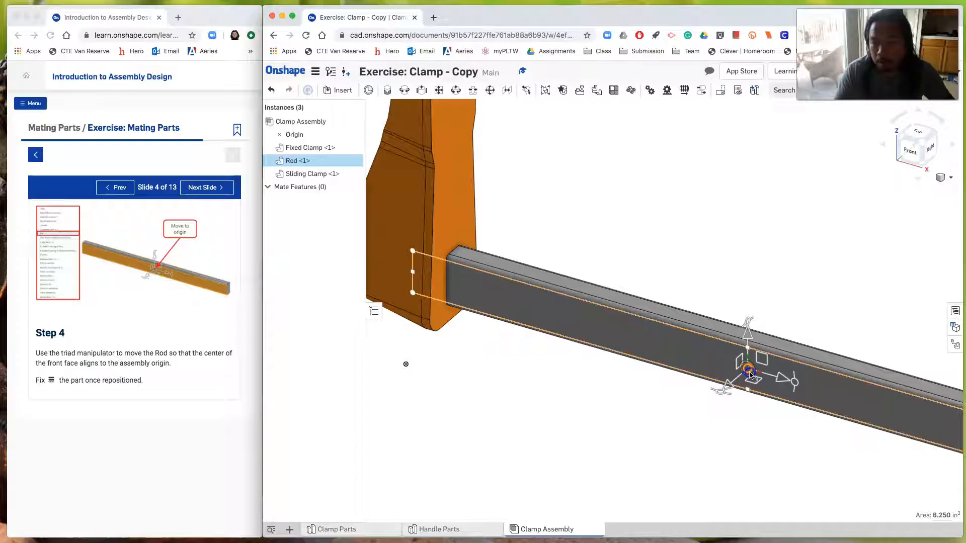
{"action": "left_click_drag", "start_coordinate": [749, 374], "coordinate": [749, 375]}
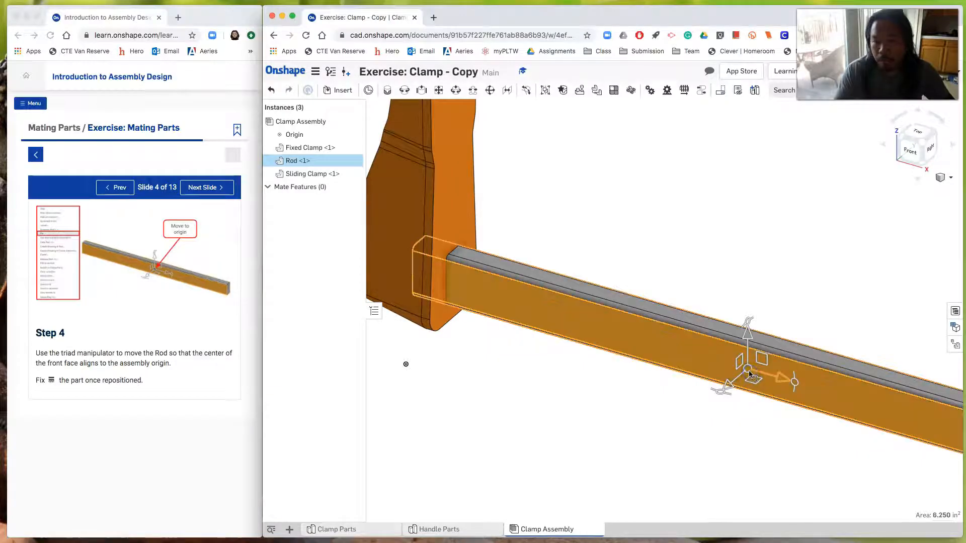
Move the Rod to the assembly origin by its triad manipulator's centre
{"action": "left_click", "coordinate": [749, 373]}
{"action": "right_click", "coordinate": [749, 373]}
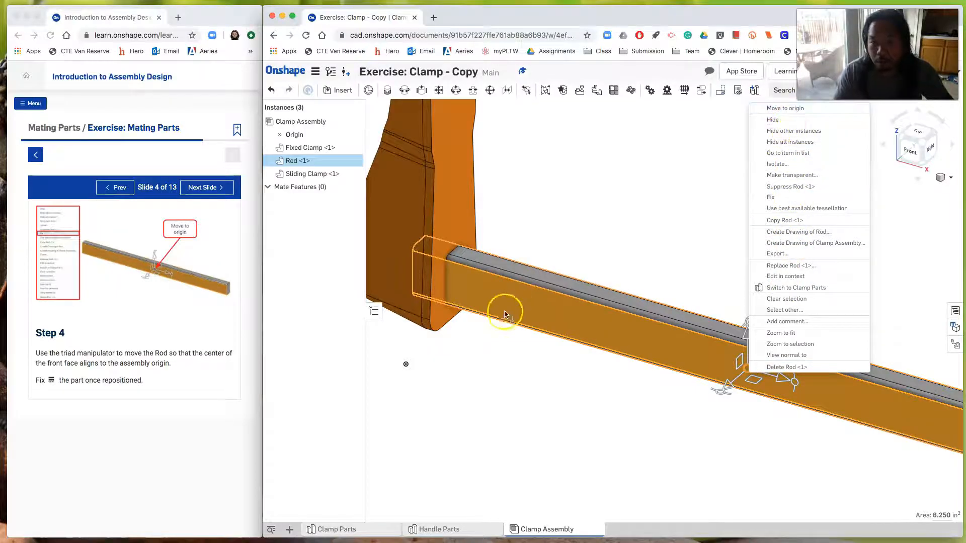
{"action": "left_click", "coordinate": [785, 109]}
Fix the Rod in place in the assembly
{"action": "scroll", "coordinate": [581, 357], "scroll_direction": "up", "scroll_amount": 5}
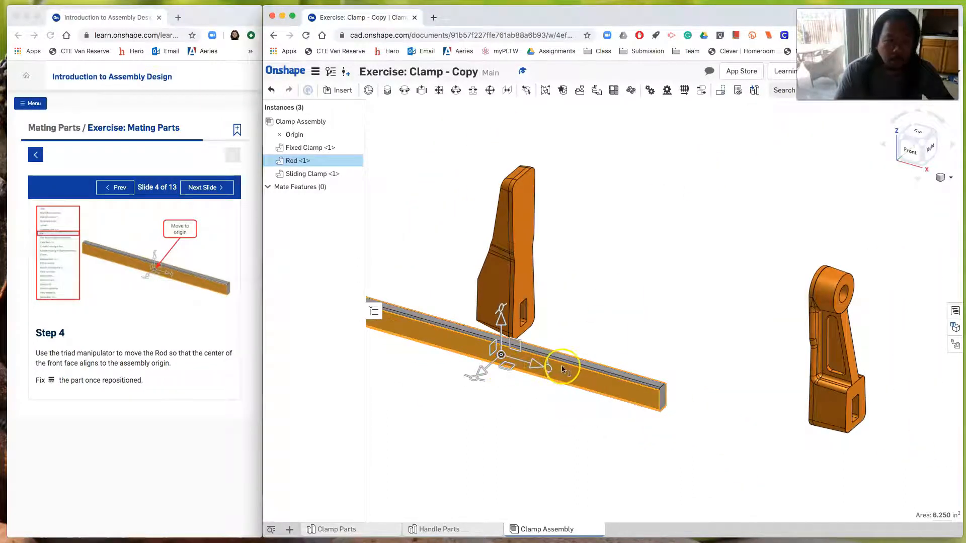
{"action": "right_click", "coordinate": [580, 384]}
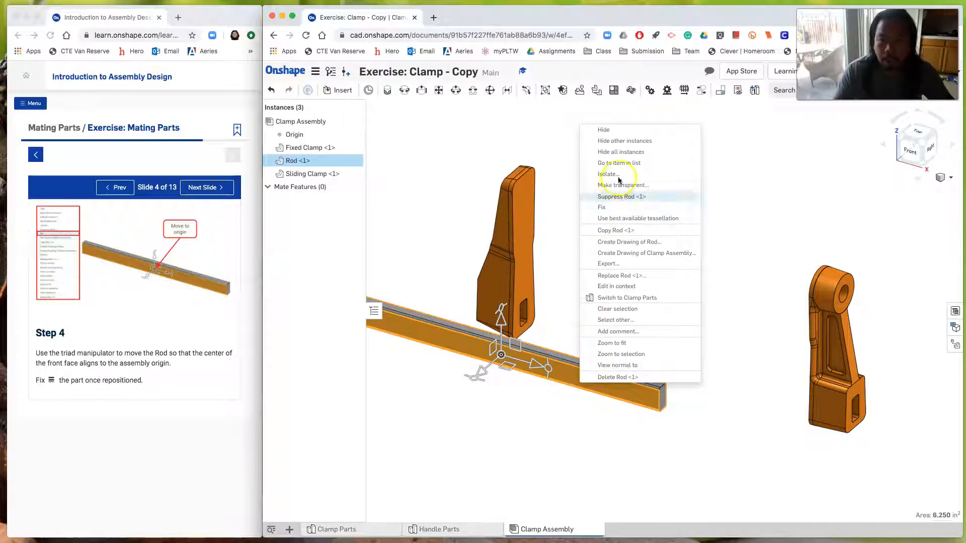
{"action": "left_click", "coordinate": [612, 207]}
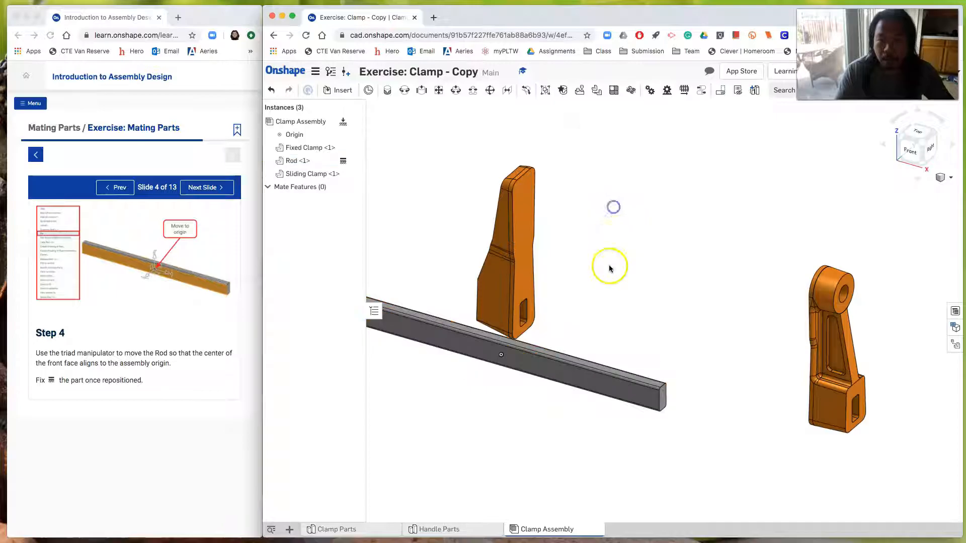
{"action": "scroll", "coordinate": [607, 296], "scroll_direction": "down", "scroll_amount": 2}
{"action": "mouse_move", "coordinate": [576, 356]}
{"action": "left_mouse_down"}
{"action": "mouse_move", "coordinate": [605, 367]}
{"action": "mouse_move", "coordinate": [345, 317]}
{"action": "left_mouse_up"}
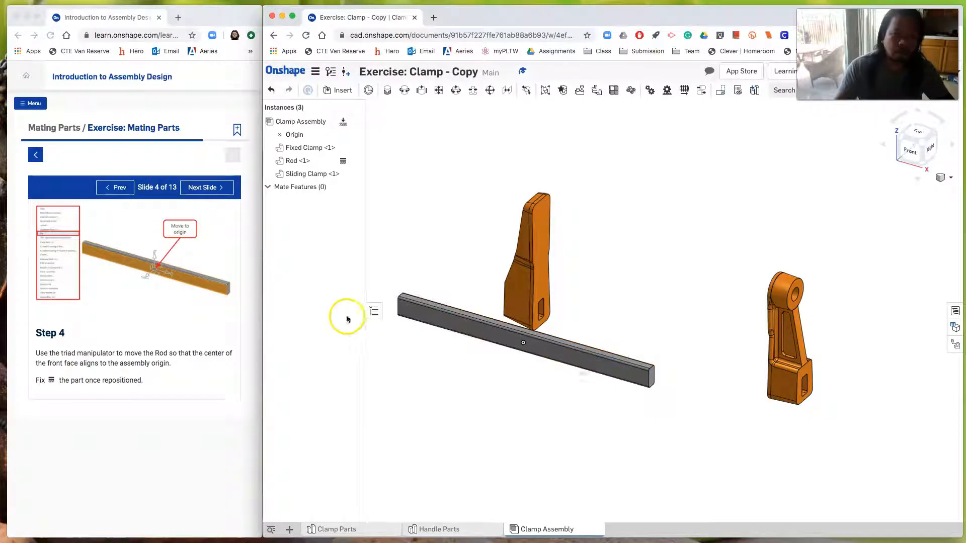
Advance the exercise to slide 5
{"action": "left_click", "coordinate": [214, 196]}
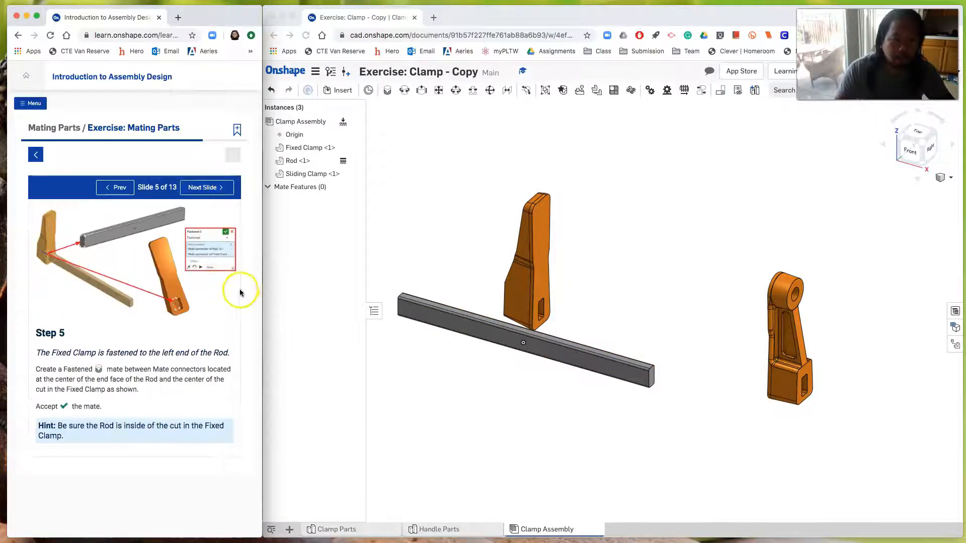
{"action": "scroll", "coordinate": [459, 287], "scroll_direction": "down", "scroll_amount": 2}
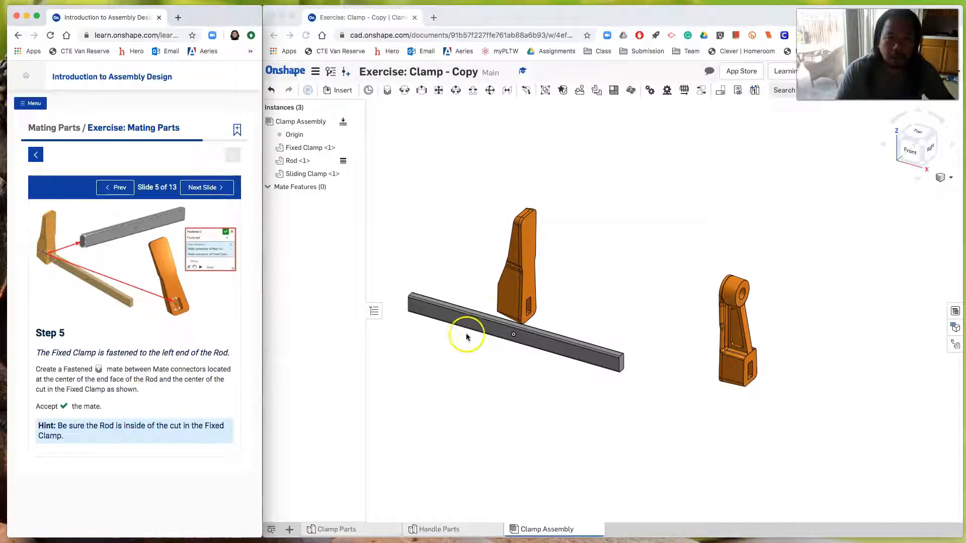
{"action": "scroll", "coordinate": [460, 339], "scroll_direction": "up", "scroll_amount": 1}
{"action": "scroll", "coordinate": [460, 338], "scroll_direction": "up", "scroll_amount": 1}
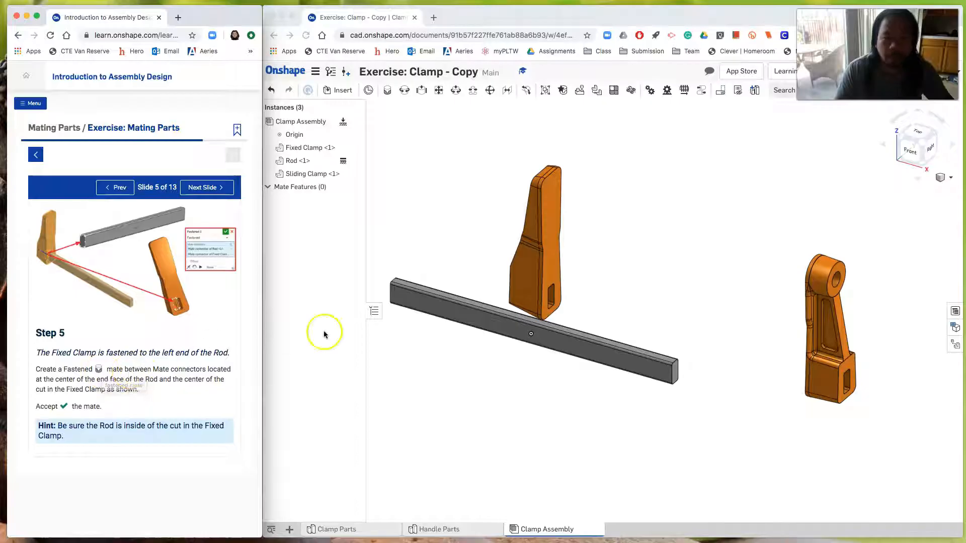
{"action": "scroll", "coordinate": [468, 330], "scroll_direction": "up", "scroll_amount": 1}
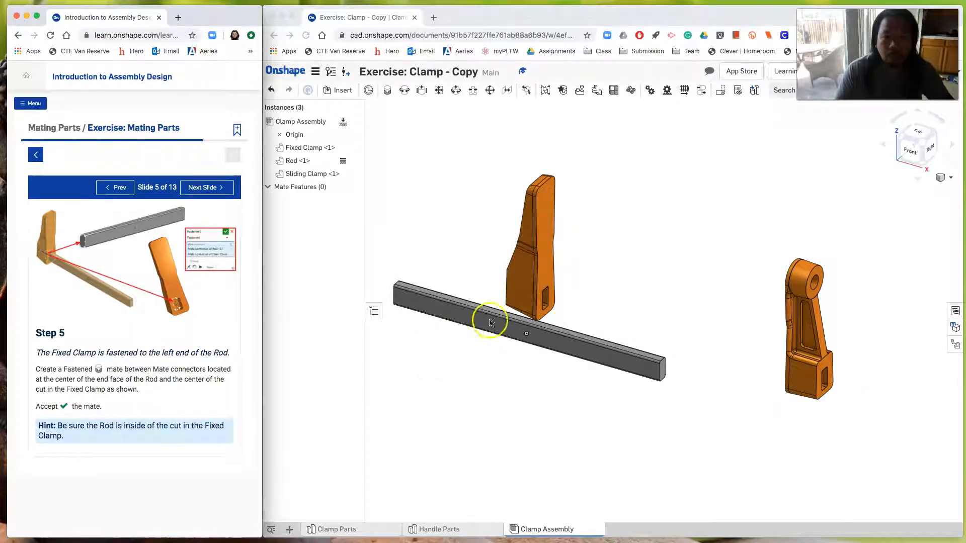
Start a Fastened mate and pick the centre of the end face inside the Fixed Clamp's cut as its first mate connector
{"action": "left_click", "coordinate": [388, 97]}
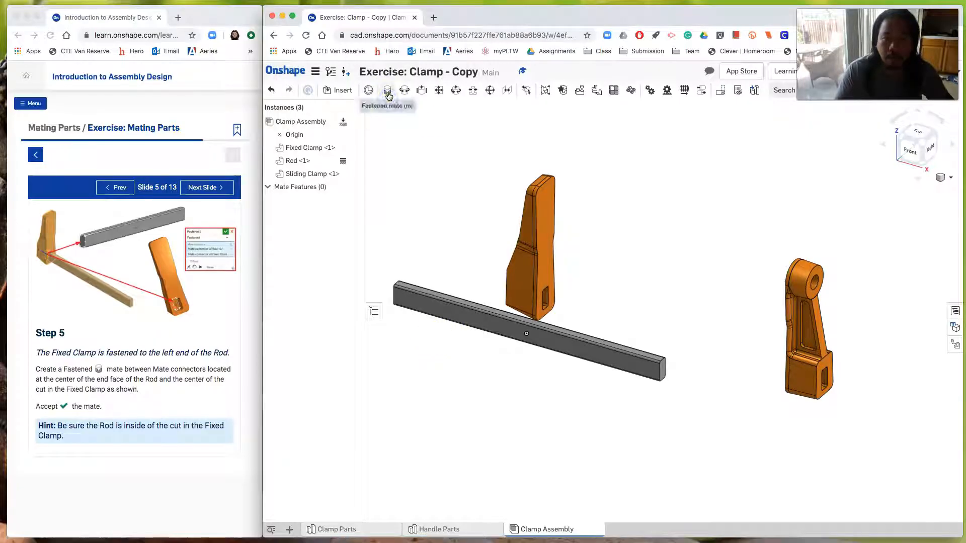
{"action": "left_click", "coordinate": [388, 92]}
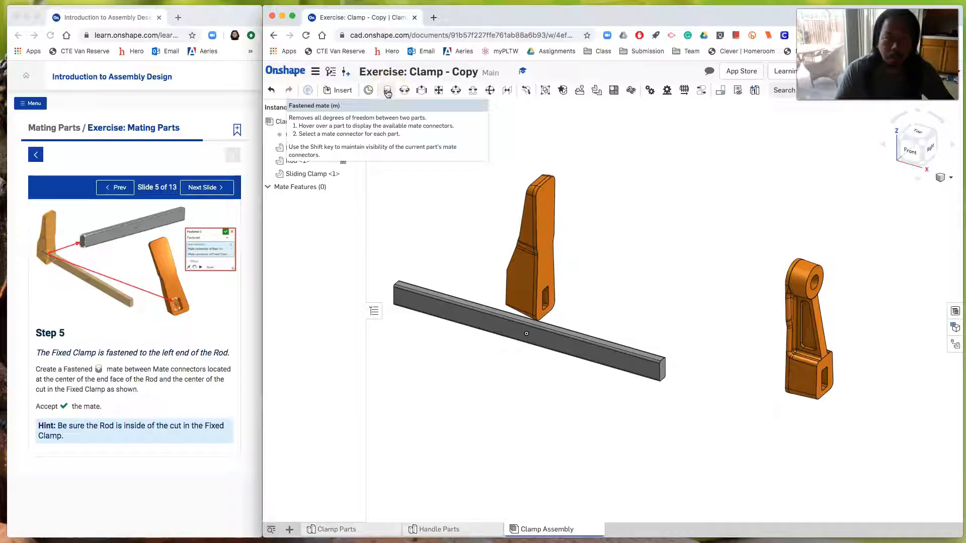
{"action": "left_click", "coordinate": [388, 92]}
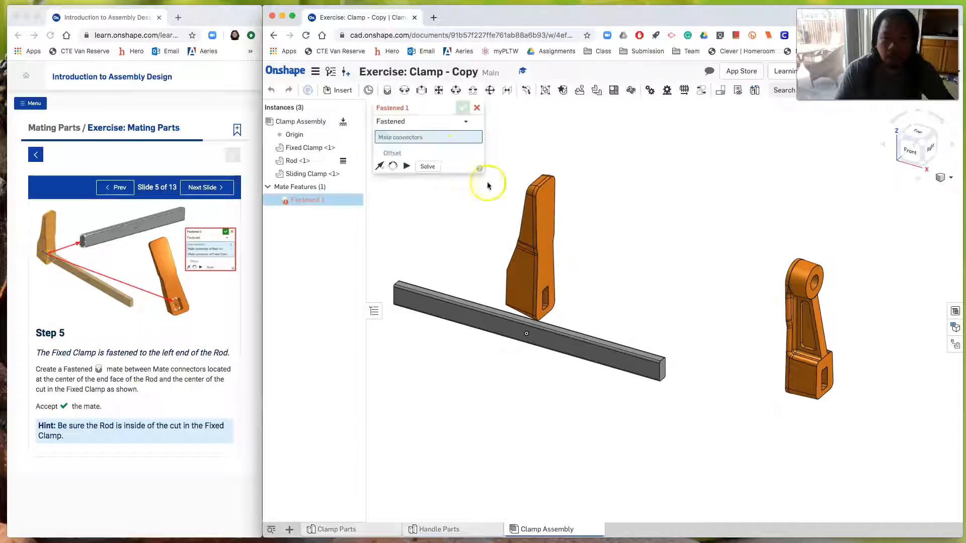
{"action": "scroll", "coordinate": [592, 268], "scroll_direction": "up", "scroll_amount": 3}
{"action": "right_click_drag", "start_coordinate": [590, 270], "coordinate": [590, 300]}
{"action": "scroll", "coordinate": [603, 293], "scroll_direction": "up", "scroll_amount": 5}
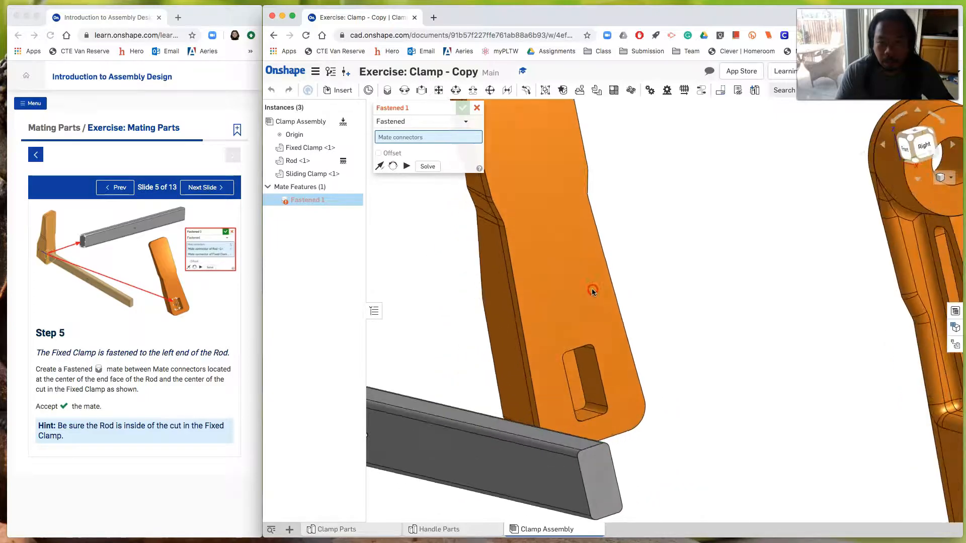
{"action": "scroll", "coordinate": [578, 377], "scroll_direction": "up", "scroll_amount": 3}
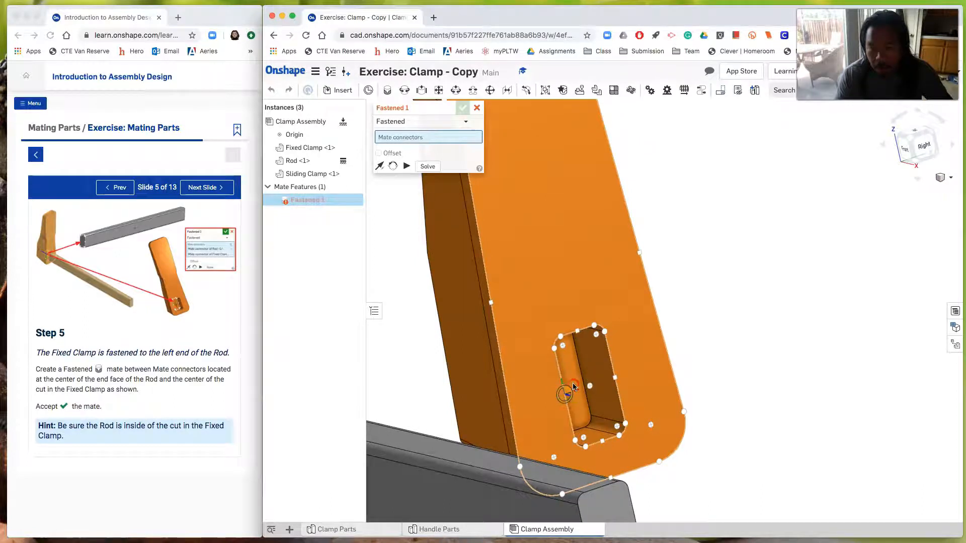
{"action": "right_click_drag", "start_coordinate": [571, 387], "coordinate": [565, 387]}
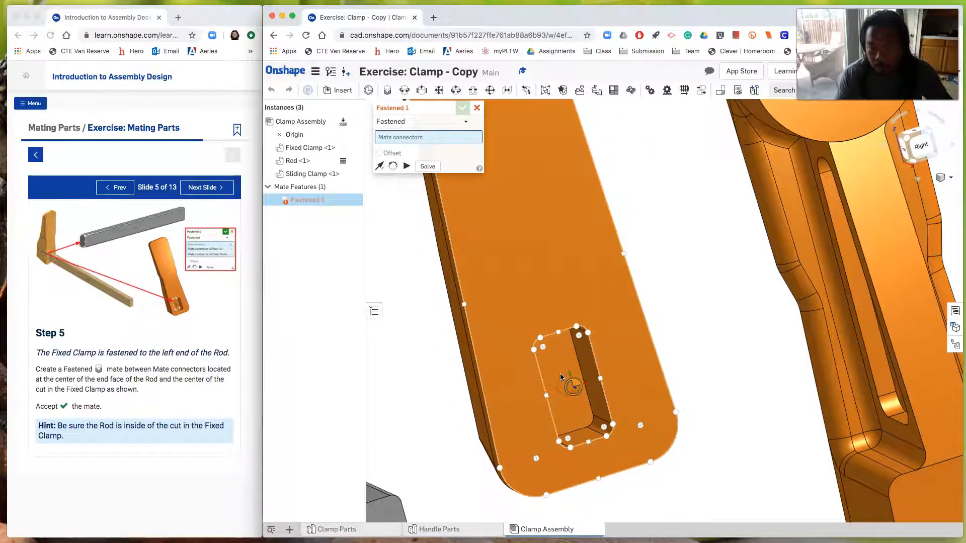
{"action": "scroll", "coordinate": [560, 373], "scroll_direction": "up", "scroll_amount": 3}
{"action": "right_click_drag", "start_coordinate": [562, 378], "coordinate": [578, 376]}
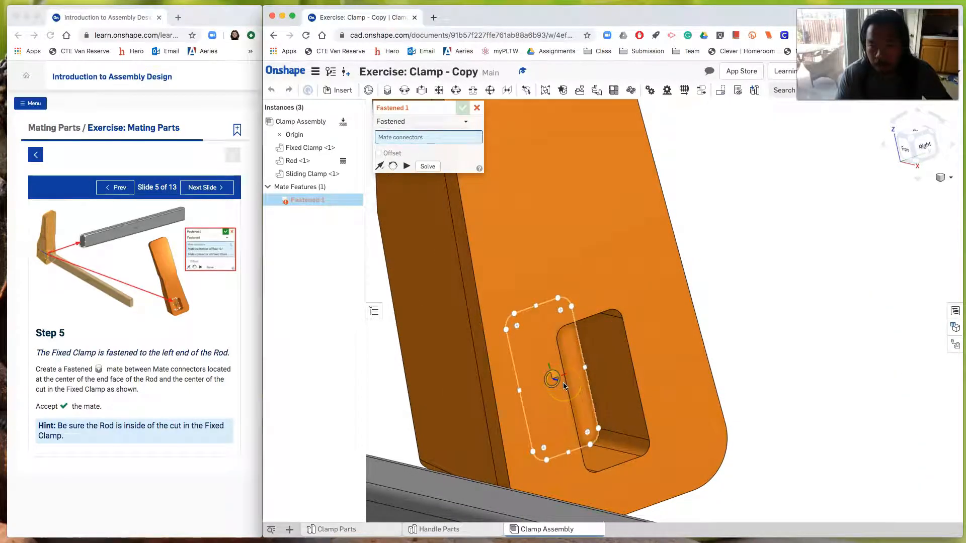
{"action": "left_click", "coordinate": [564, 385]}
{"action": "scroll", "coordinate": [564, 385], "scroll_direction": "down", "scroll_amount": 5}
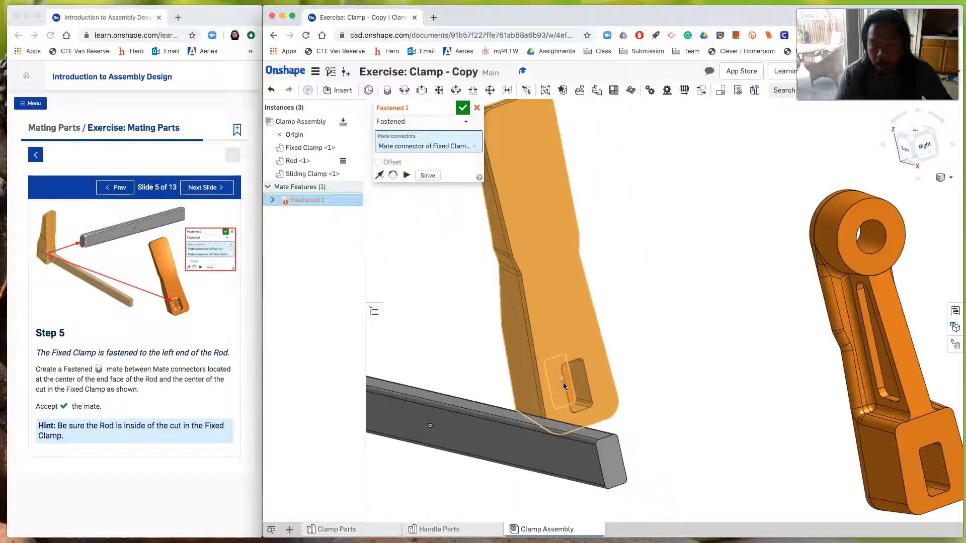
Add the centre of the Rod's left end face as the second mate connector and commit the Fastened mate
{"action": "scroll", "coordinate": [563, 383], "scroll_direction": "down", "scroll_amount": 5}
{"action": "scroll", "coordinate": [505, 360], "scroll_direction": "up", "scroll_amount": 10}
{"action": "right_click_drag", "start_coordinate": [505, 360], "coordinate": [516, 401]}
{"action": "scroll", "coordinate": [664, 417], "scroll_direction": "up", "scroll_amount": 5}
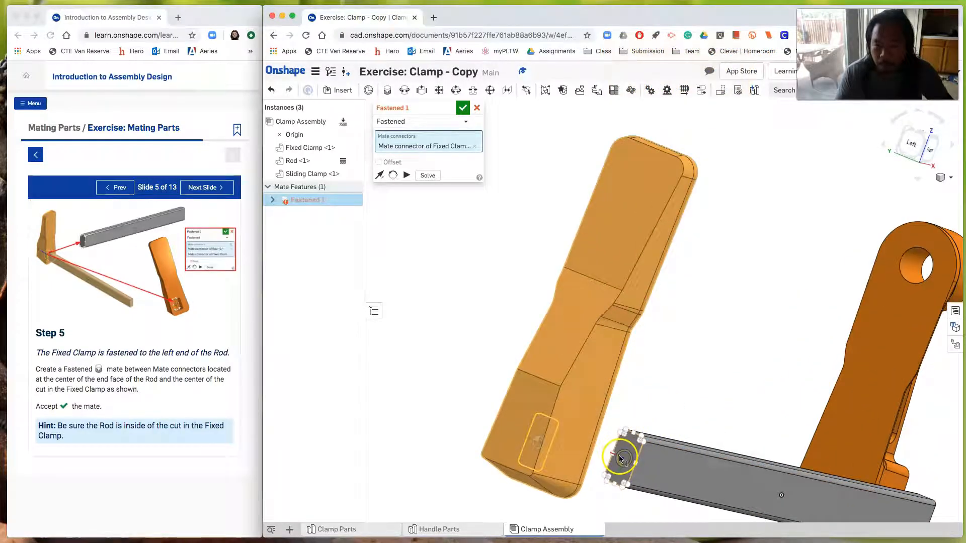
{"action": "scroll", "coordinate": [622, 459], "scroll_direction": "up", "scroll_amount": 2}
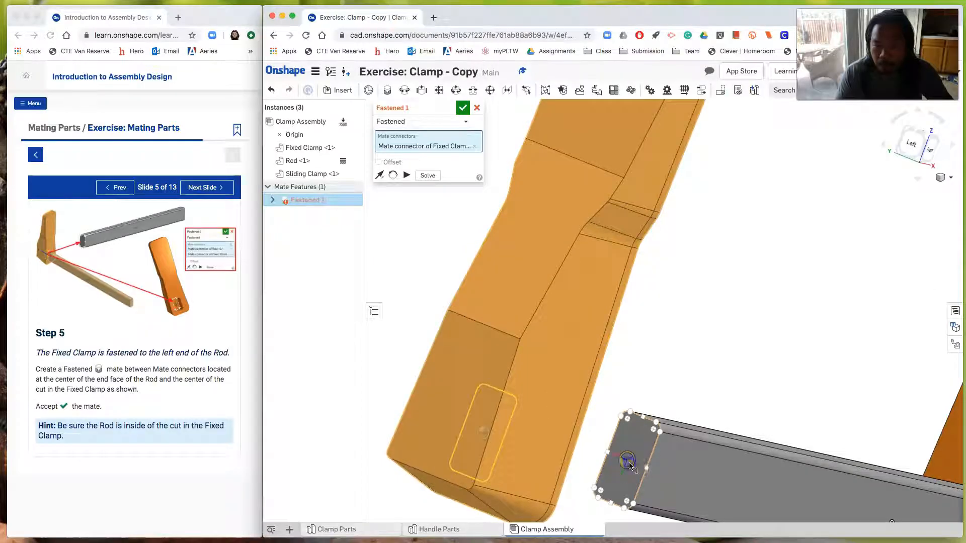
{"action": "left_click", "coordinate": [628, 462]}
{"action": "left_click", "coordinate": [768, 417]}
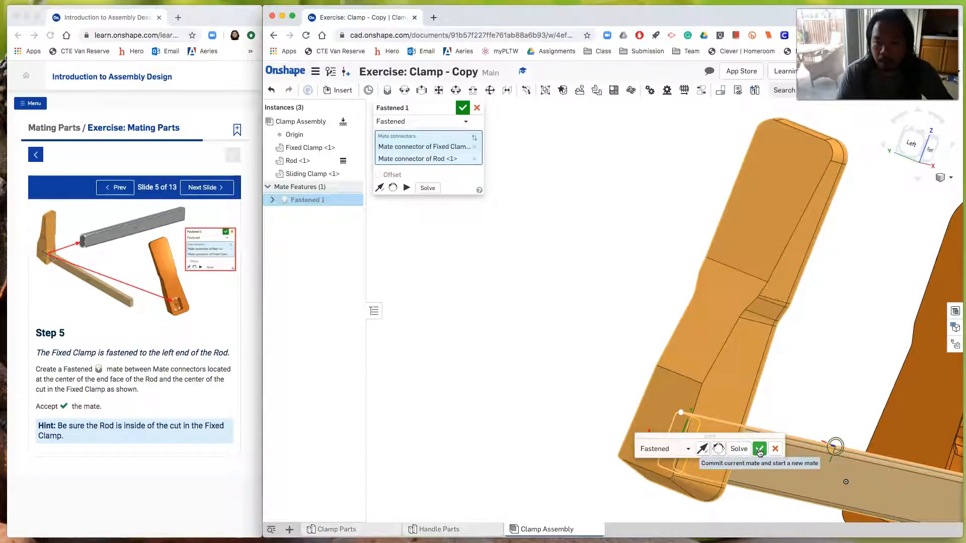
{"action": "left_click", "coordinate": [760, 449]}
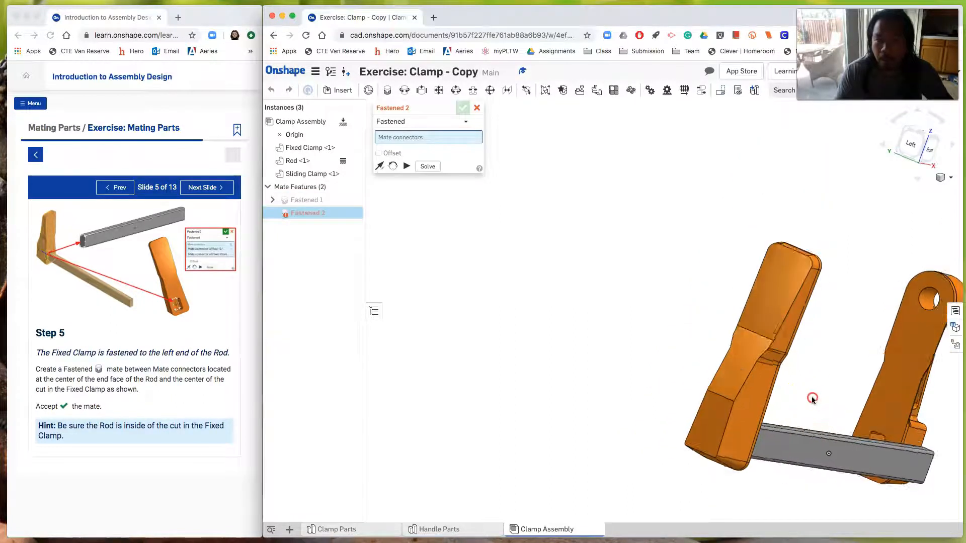
Discard the empty second Fastened mate and fit the whole assembly in the view
{"action": "right_click_drag", "start_coordinate": [788, 397], "coordinate": [753, 399]}
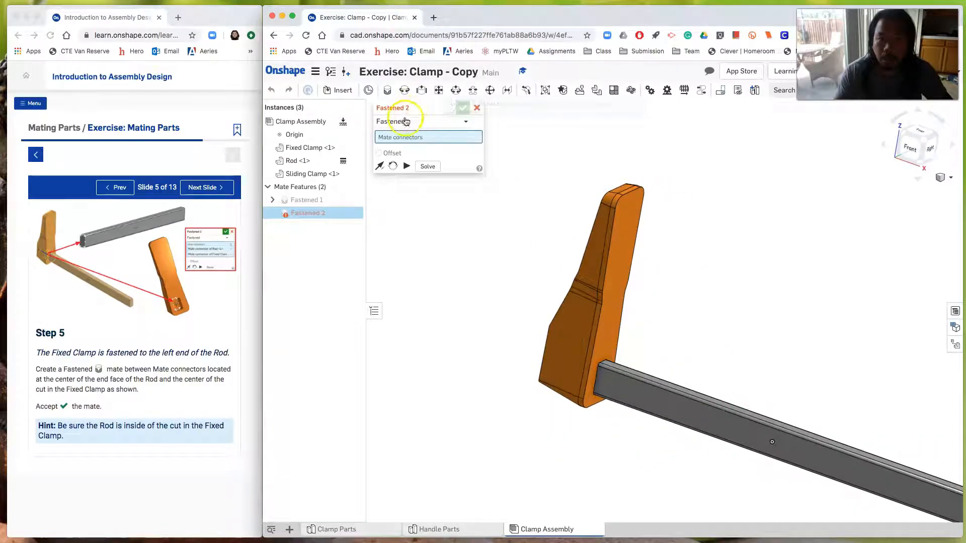
{"action": "left_click", "coordinate": [476, 109]}
{"action": "scroll", "coordinate": [655, 282], "scroll_direction": "down", "scroll_amount": 5}
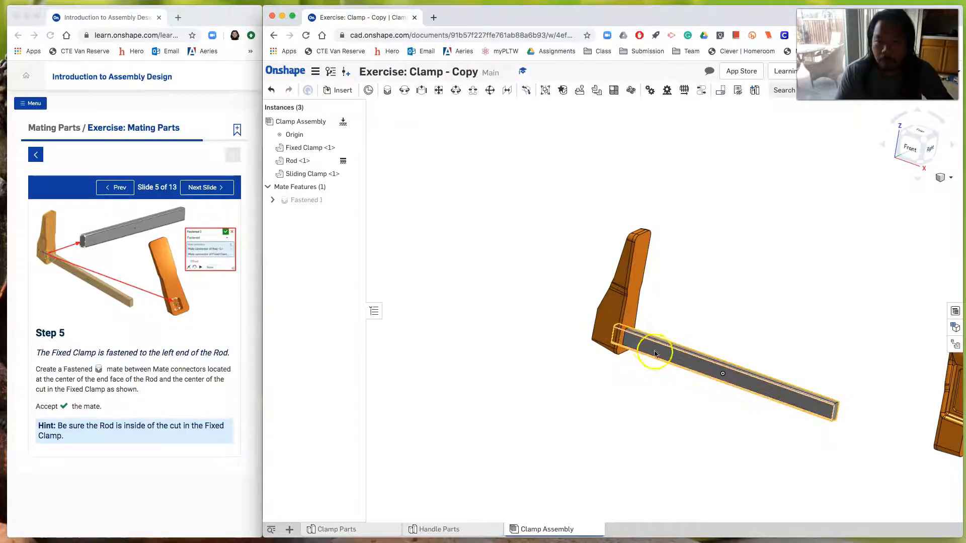
{"action": "right_click_drag", "start_coordinate": [614, 308], "coordinate": [824, 347]}
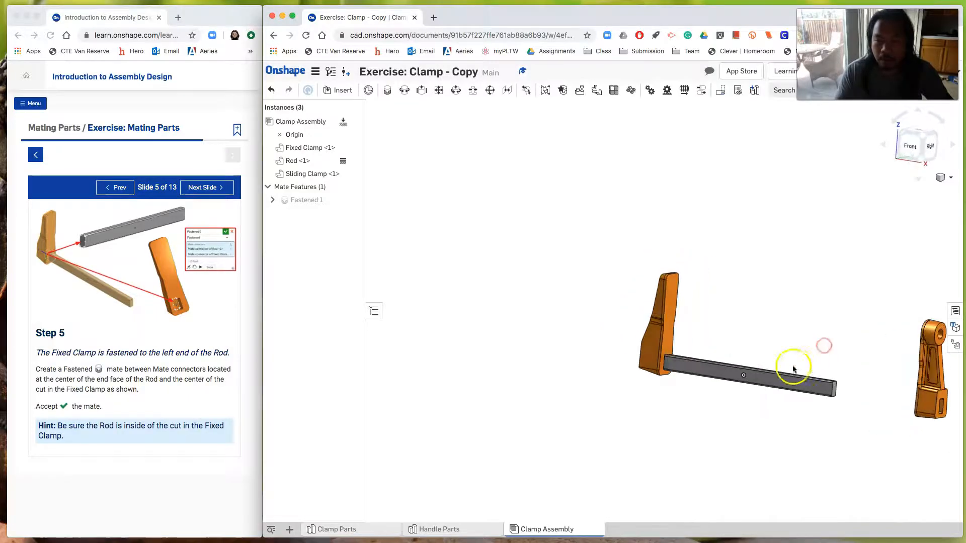
{"action": "right_click", "coordinate": [737, 290]}
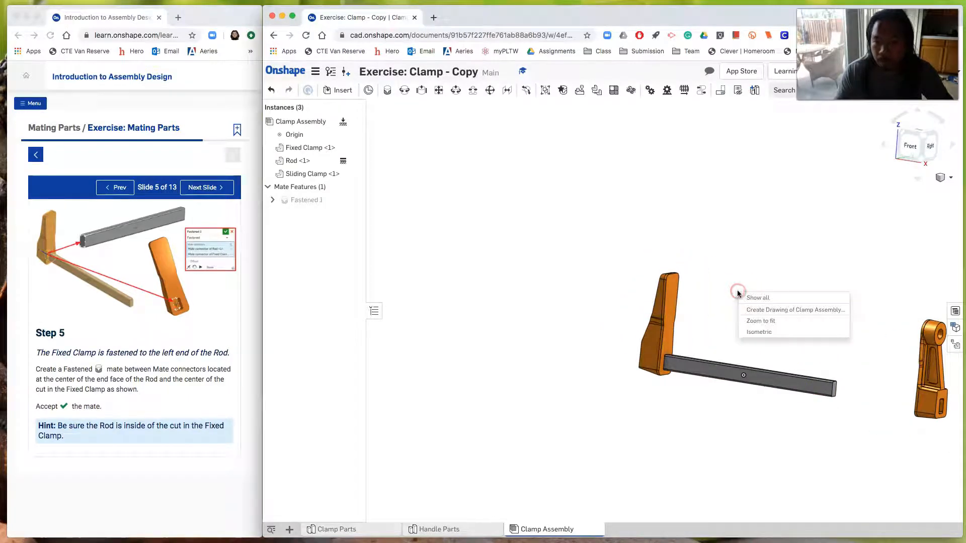
{"action": "left_click", "coordinate": [764, 322]}
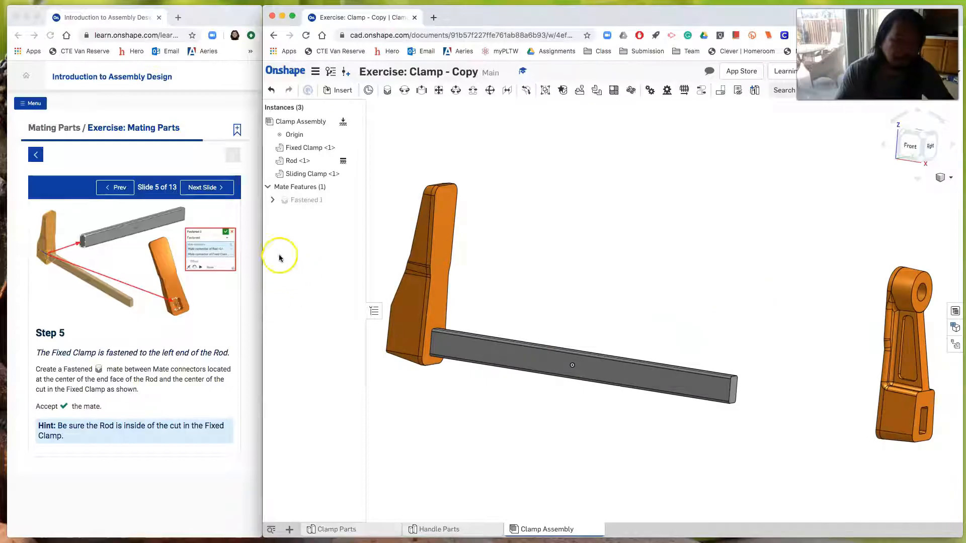
Advance the exercise to slide 6 and start a Slider mate with a connector at the centre of the Rod's free end face
{"action": "left_click", "coordinate": [216, 189]}
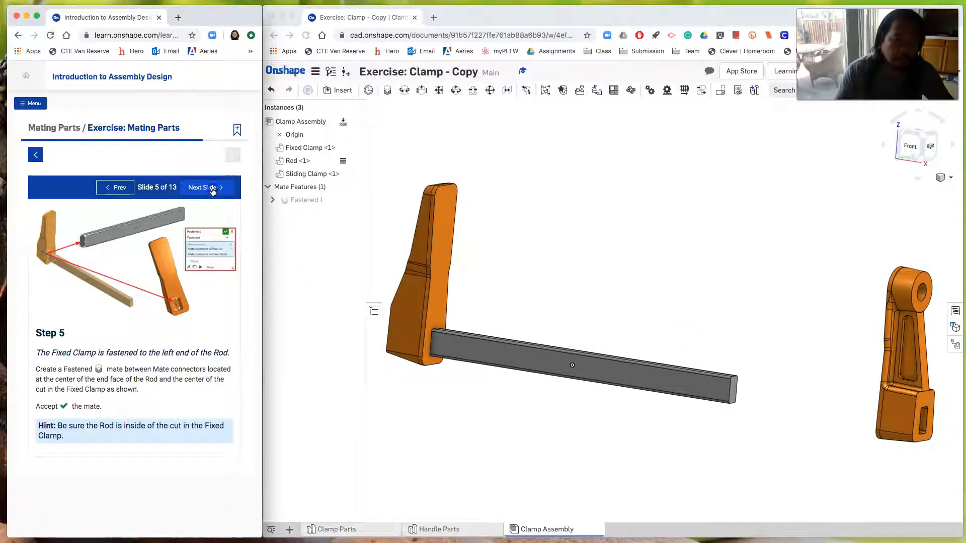
{"action": "left_click", "coordinate": [212, 190]}
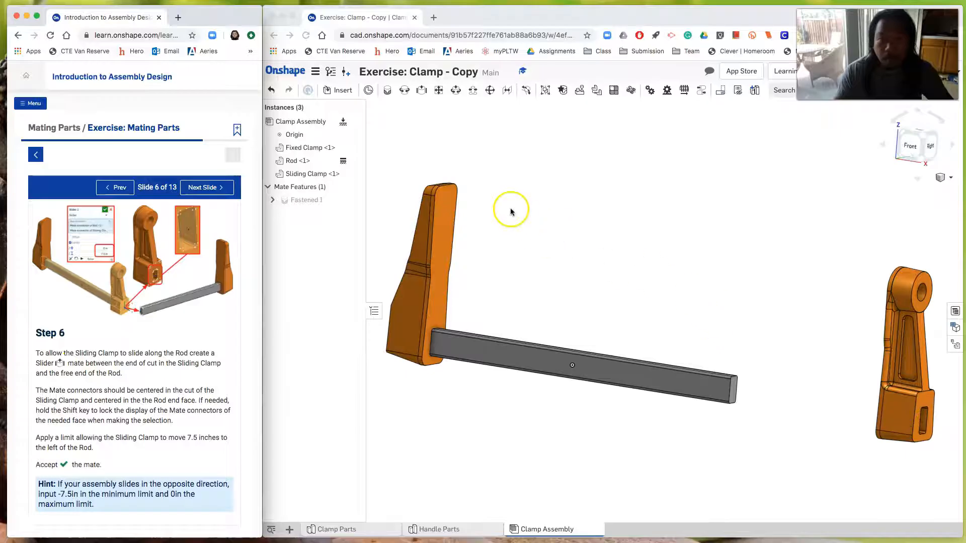
{"action": "left_click", "coordinate": [435, 115]}
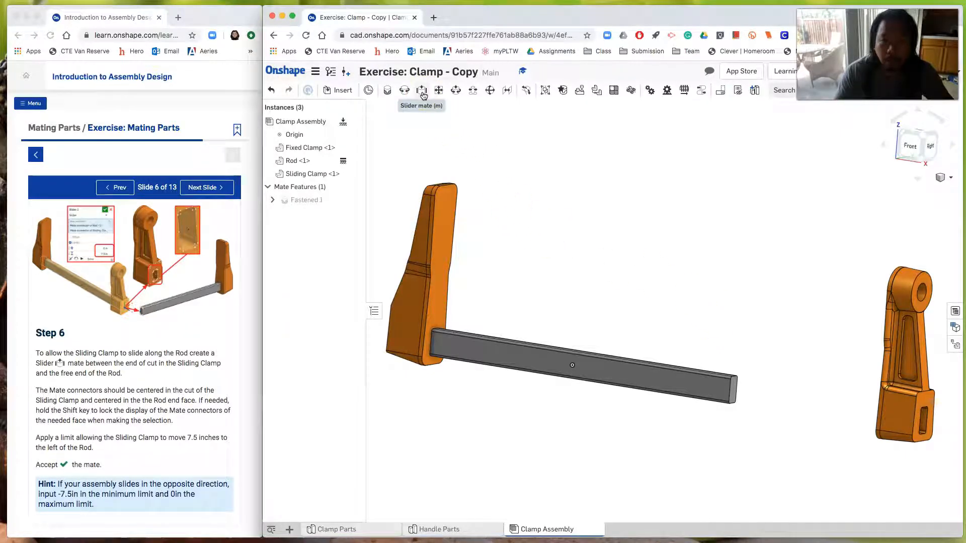
{"action": "left_click", "coordinate": [423, 96]}
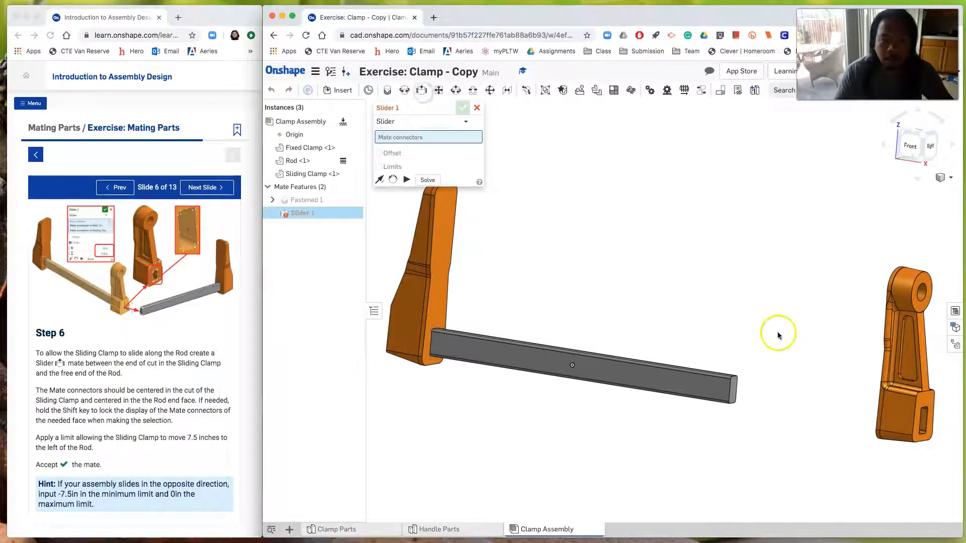
{"action": "scroll", "coordinate": [770, 342], "scroll_direction": "up", "scroll_amount": 5}
{"action": "right_click_drag", "start_coordinate": [765, 394], "coordinate": [742, 405]}
{"action": "scroll", "coordinate": [676, 421], "scroll_direction": "up", "scroll_amount": 2}
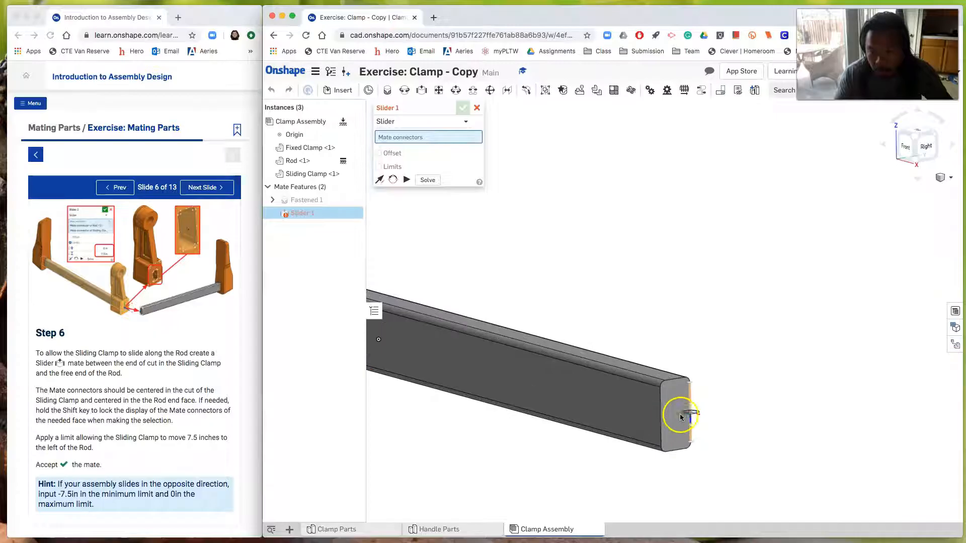
{"action": "scroll", "coordinate": [680, 416], "scroll_direction": "up", "scroll_amount": 2}
{"action": "left_click", "coordinate": [666, 422]}
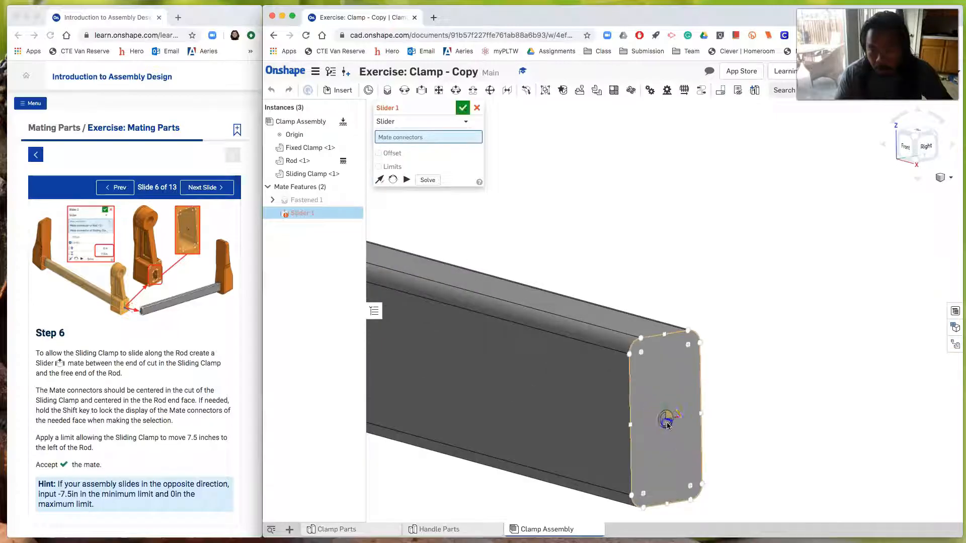
Add the centre of the Sliding Clamp's cut at its outer face as the second connector and accept the Slider mate
{"action": "scroll", "coordinate": [759, 405], "scroll_direction": "down", "scroll_amount": 4}
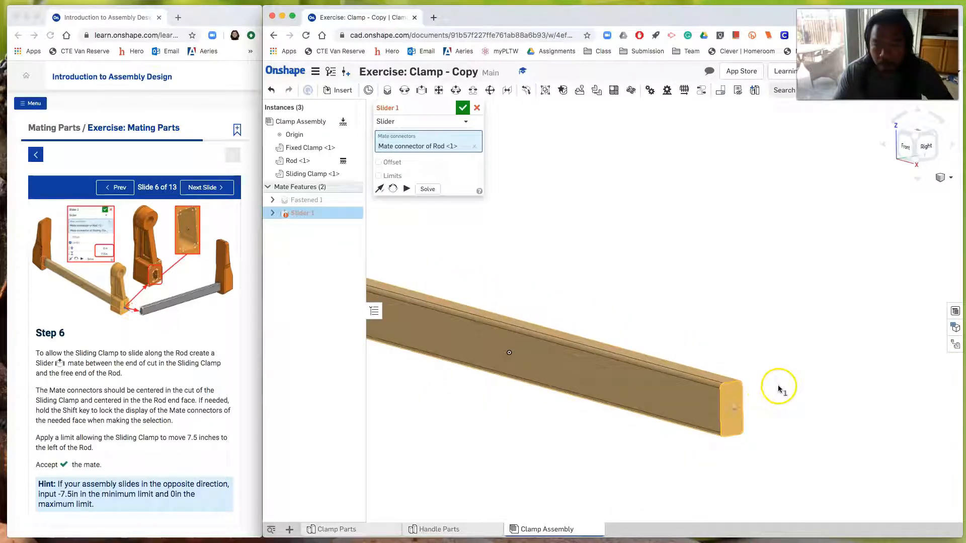
{"action": "scroll", "coordinate": [779, 390], "scroll_direction": "down", "scroll_amount": 2}
{"action": "middle_click_drag", "start_coordinate": [783, 392], "coordinate": [524, 326]}
{"action": "scroll", "coordinate": [736, 362], "scroll_direction": "up", "scroll_amount": 5}
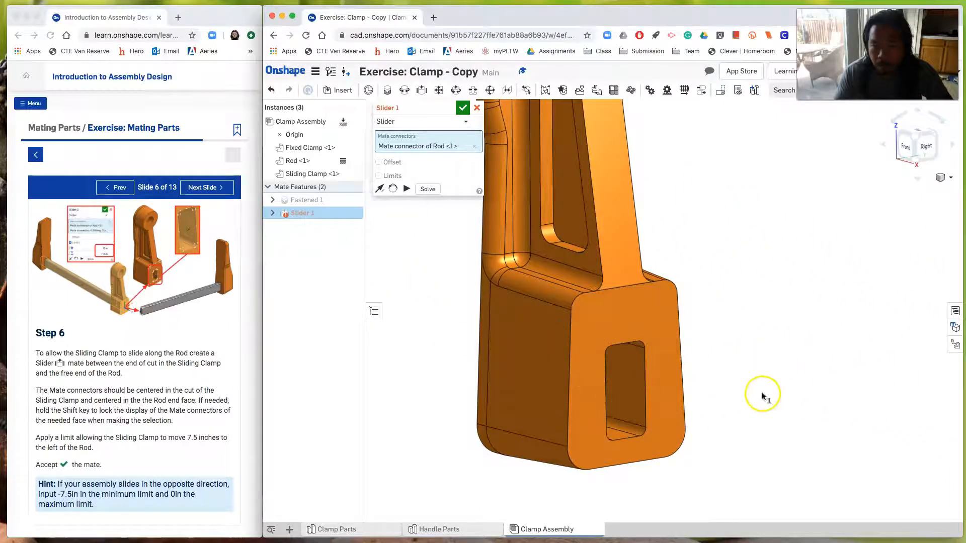
{"action": "scroll", "coordinate": [762, 392], "scroll_direction": "up", "scroll_amount": 1}
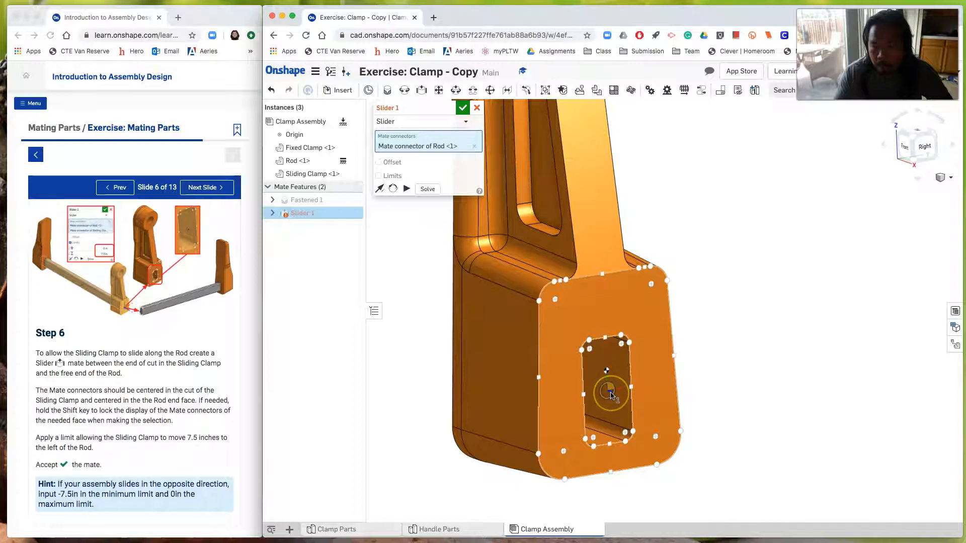
{"action": "left_click", "coordinate": [610, 393]}
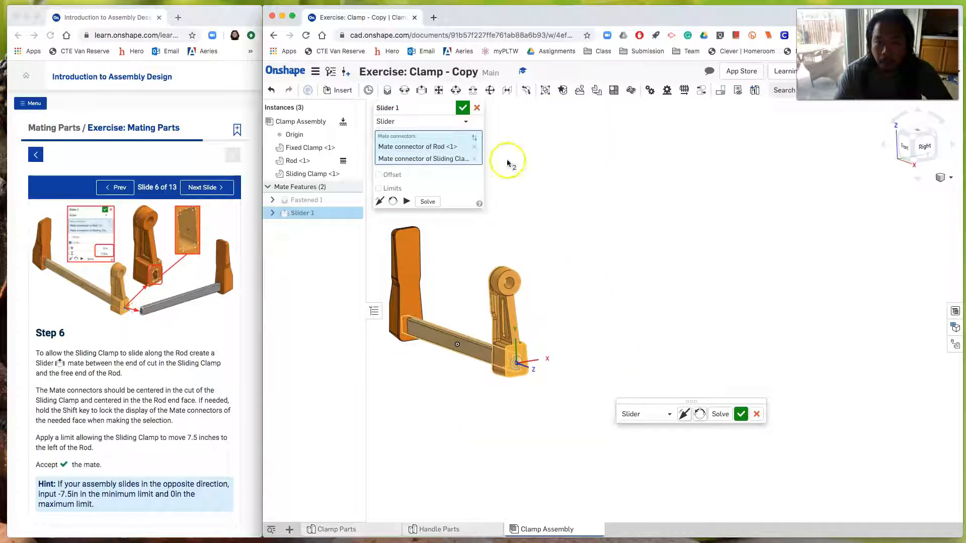
{"action": "left_click", "coordinate": [462, 109]}
Fit the assembly in the view and slide the Sliding Clamp about 0.78 in along the Rod towards the Fixed Clamp
{"action": "right_click_drag", "start_coordinate": [614, 323], "coordinate": [632, 333]}
{"action": "right_click", "coordinate": [606, 326]}
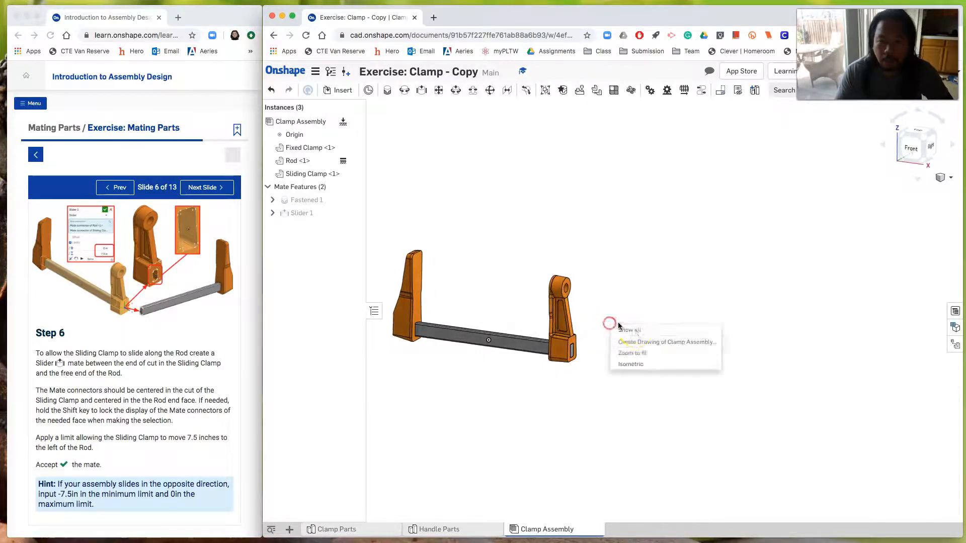
{"action": "left_click", "coordinate": [633, 353]}
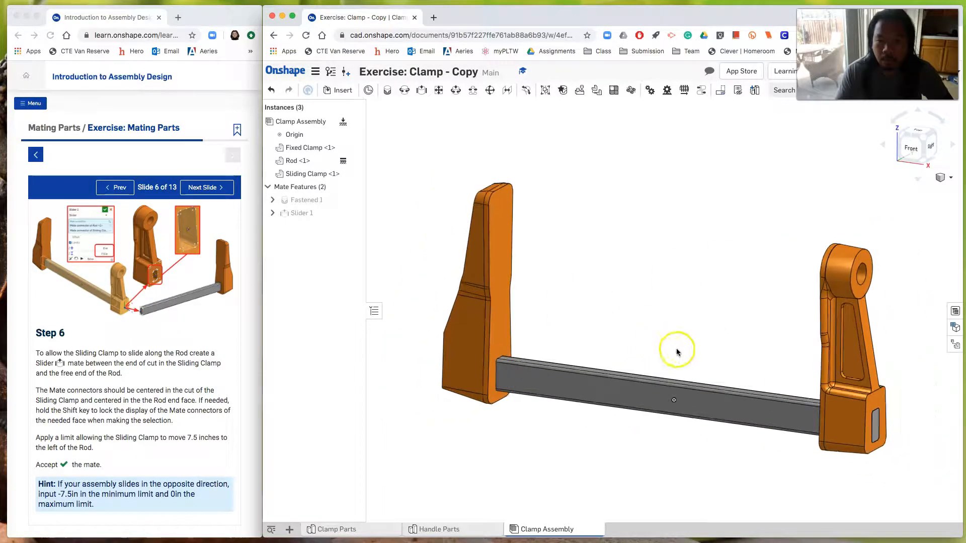
{"action": "left_click_drag", "start_coordinate": [828, 420], "coordinate": [812, 453]}
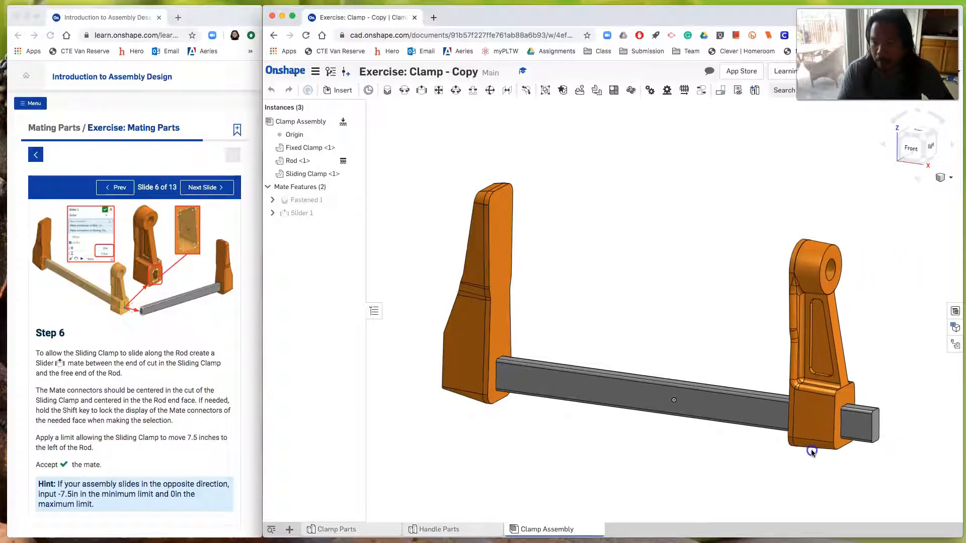
Enable limits on the Slider mate with a Z minimum of 0 in, and test the Sliding Clamp's travel along the Rod
{"action": "right_click", "coordinate": [301, 213]}
{"action": "left_click", "coordinate": [318, 231]}
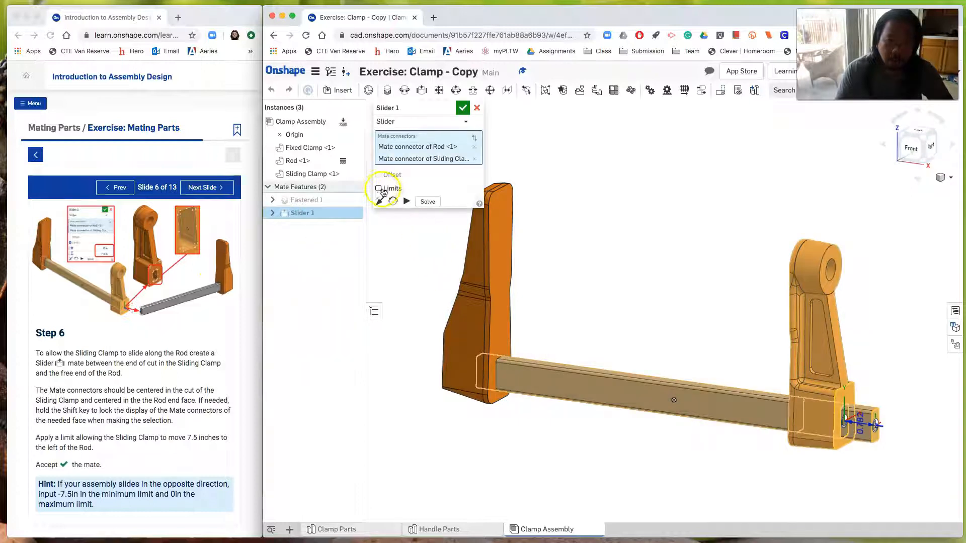
{"action": "left_click", "coordinate": [378, 188]}
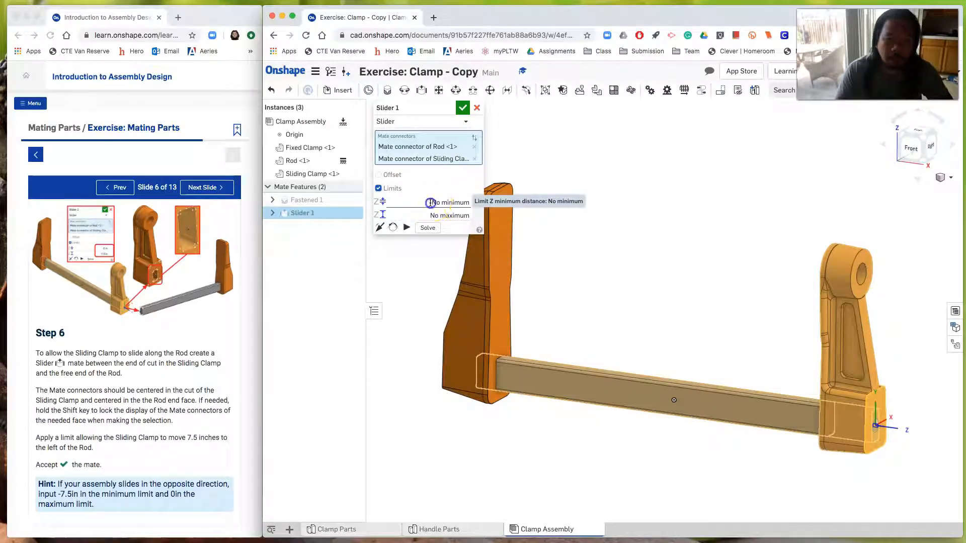
{"action": "left_click", "coordinate": [431, 202]}
{"action": "left_click_drag", "start_coordinate": [451, 201], "coordinate": [429, 200]}
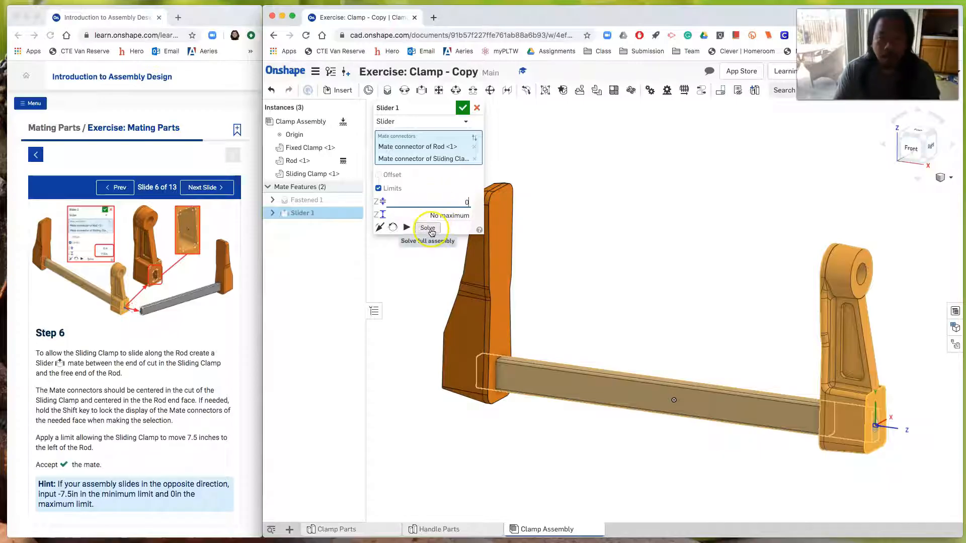
{"action": "left_click", "coordinate": [463, 109]}
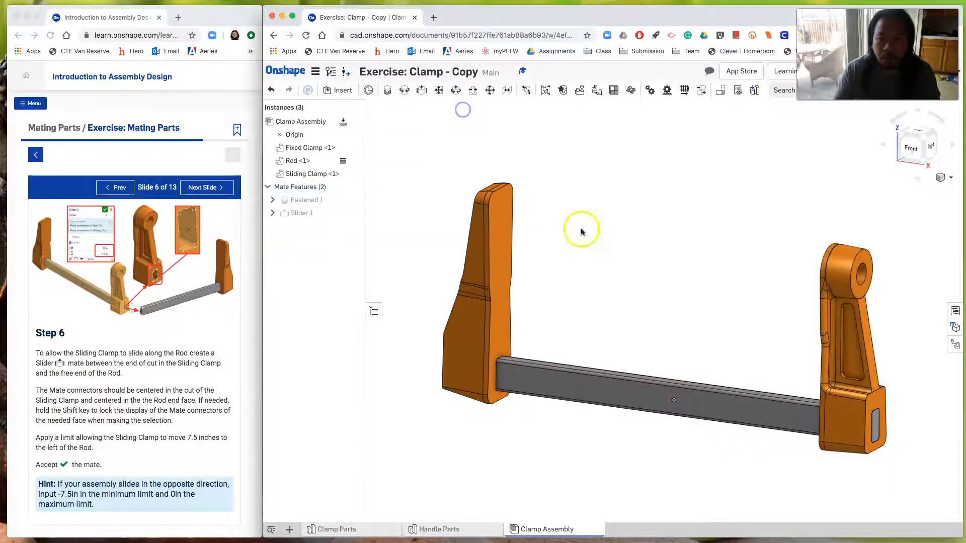
{"action": "left_click_drag", "start_coordinate": [846, 412], "coordinate": [866, 439]}
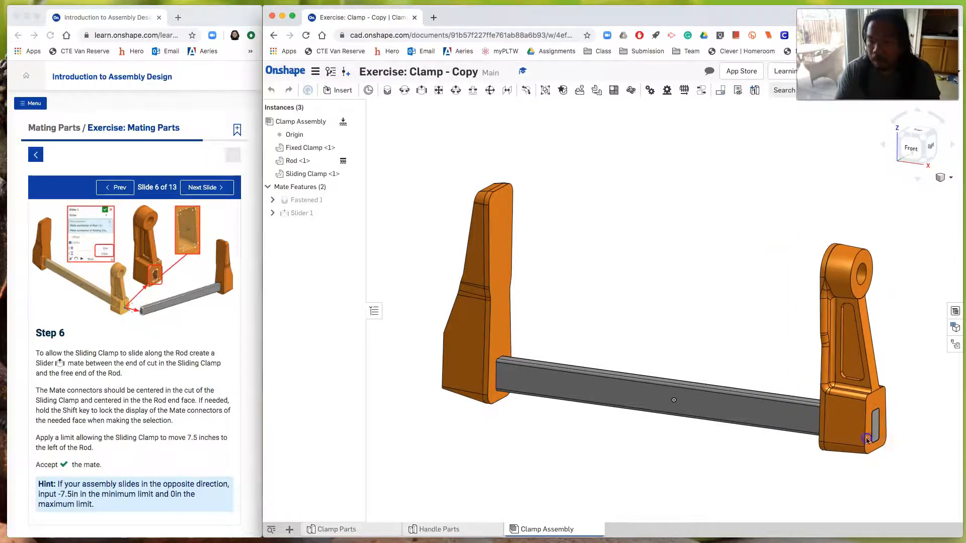
{"action": "left_click_drag", "start_coordinate": [778, 414], "coordinate": [667, 450]}
Set the Slider mate's Z maximum limit to 7.5 in and slide the Sliding Clamp towards the Fixed Clamp and back
{"action": "right_click", "coordinate": [297, 215]}
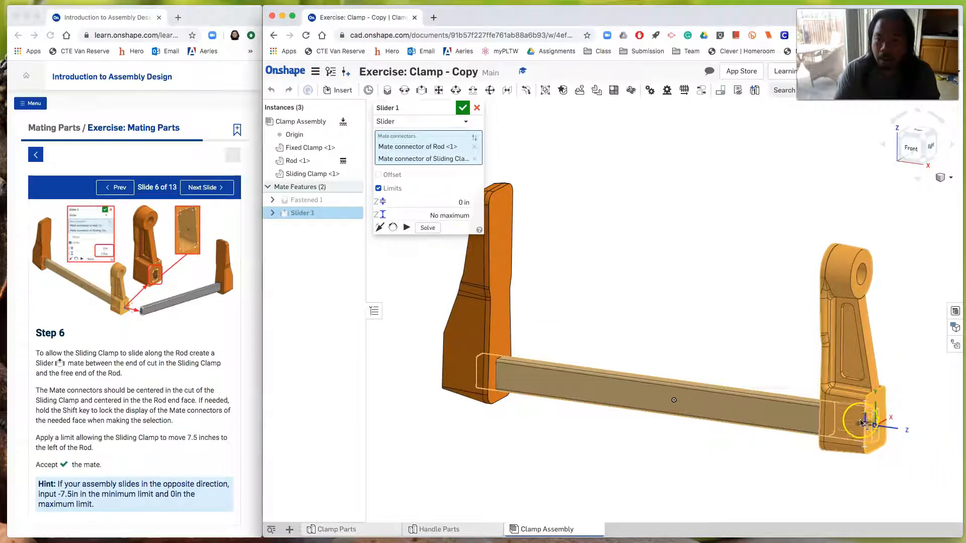
{"action": "left_click", "coordinate": [425, 215]}
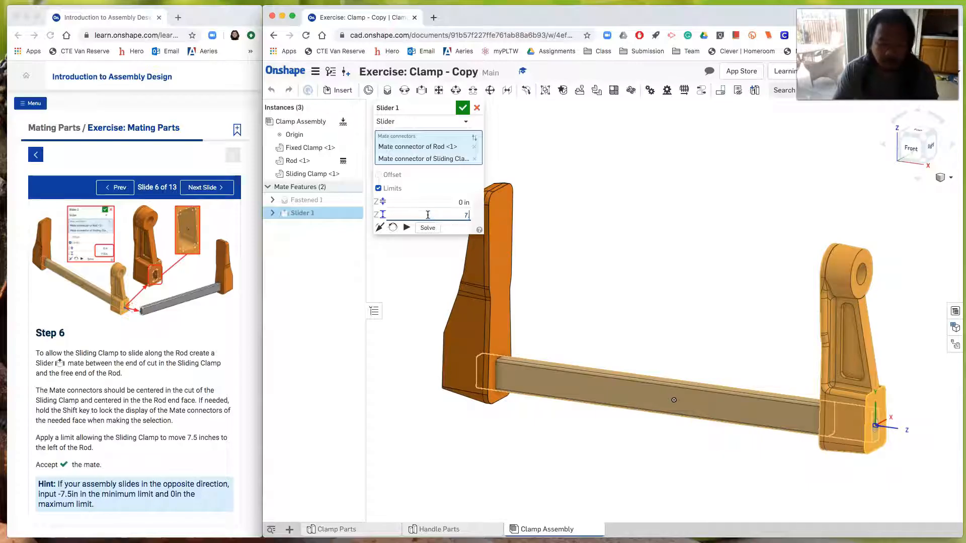
{"action": "left_click", "coordinate": [461, 109]}
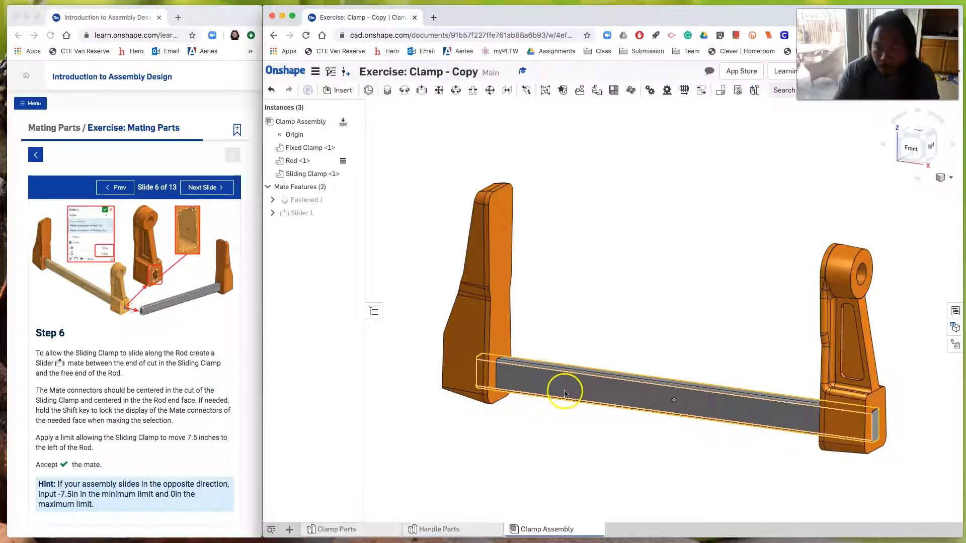
{"action": "left_click_drag", "start_coordinate": [874, 399], "coordinate": [510, 384]}
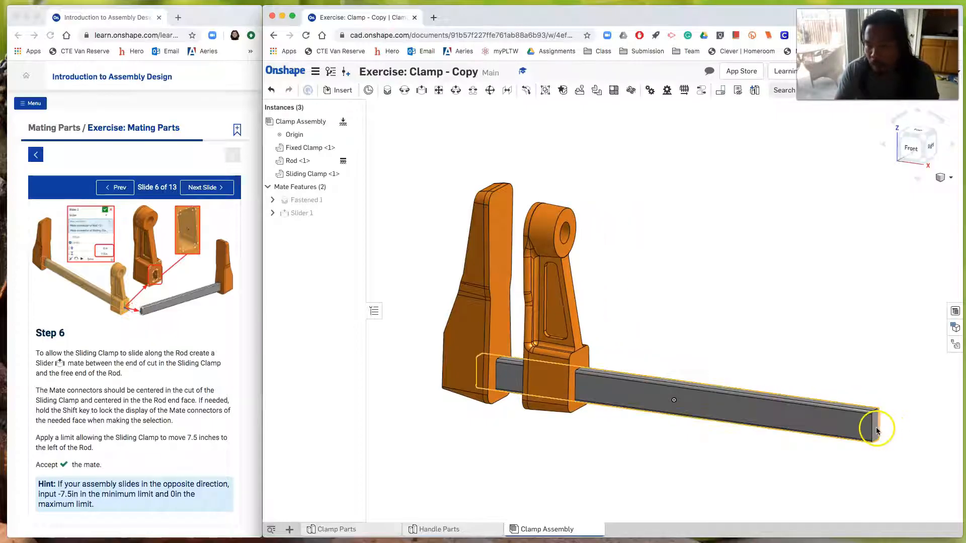
{"action": "left_click_drag", "start_coordinate": [698, 394], "coordinate": [888, 443]}
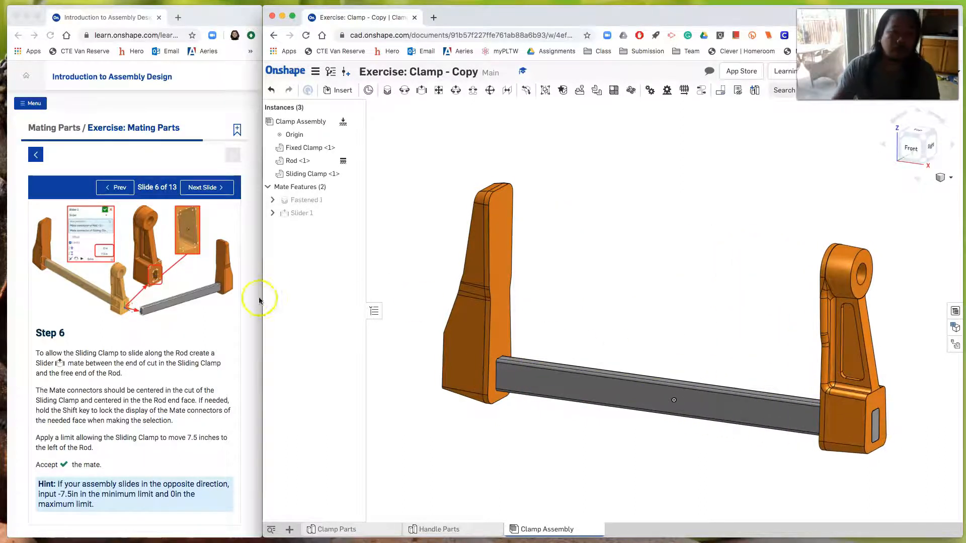
Advance the exercise to slide 7 and insert all three parts of the Handle Parts studio above the clamp
{"action": "left_click", "coordinate": [203, 187]}
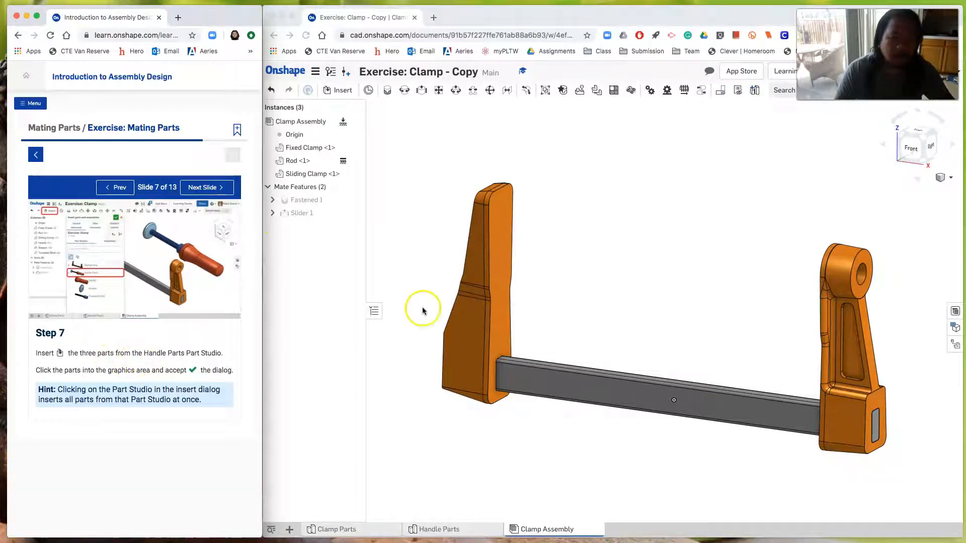
{"action": "left_click", "coordinate": [416, 272]}
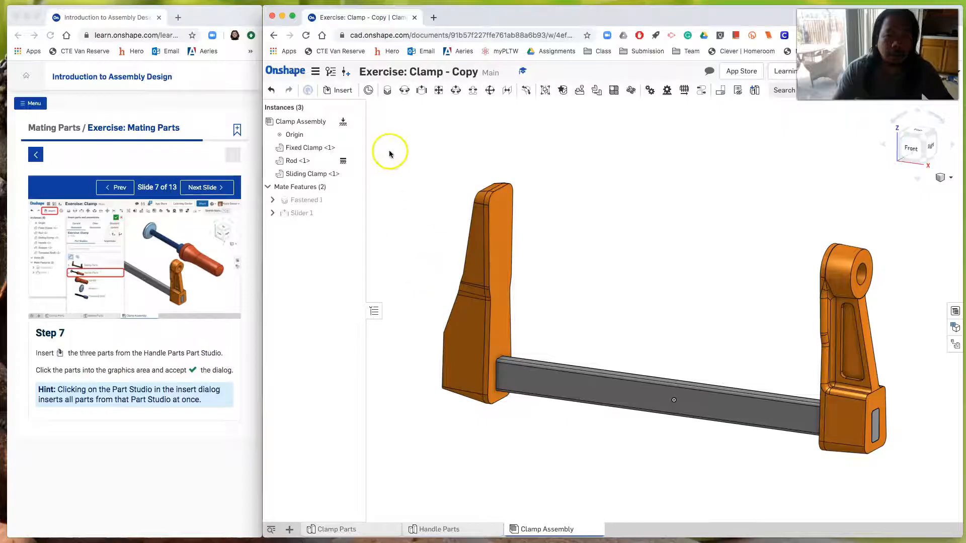
{"action": "left_click", "coordinate": [338, 91]}
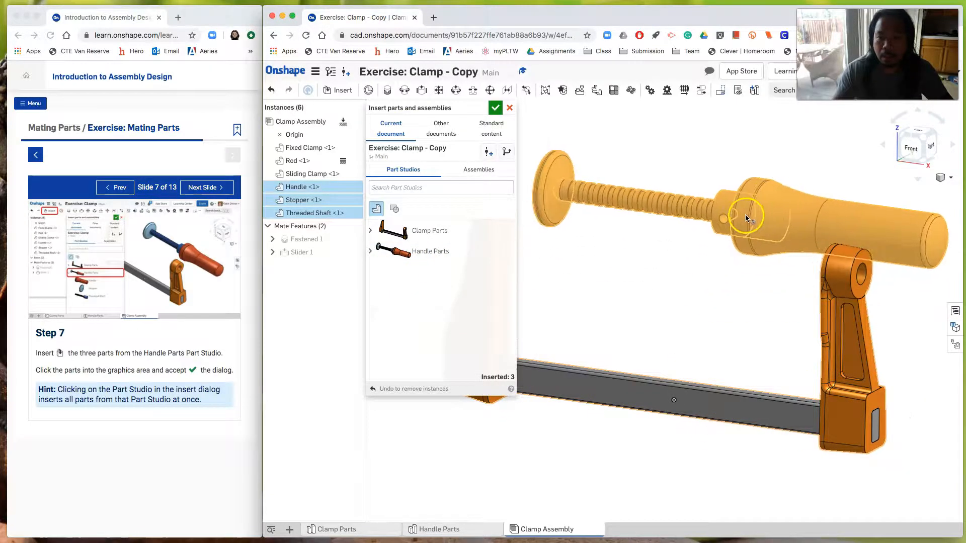
{"action": "left_click", "coordinate": [753, 219]}
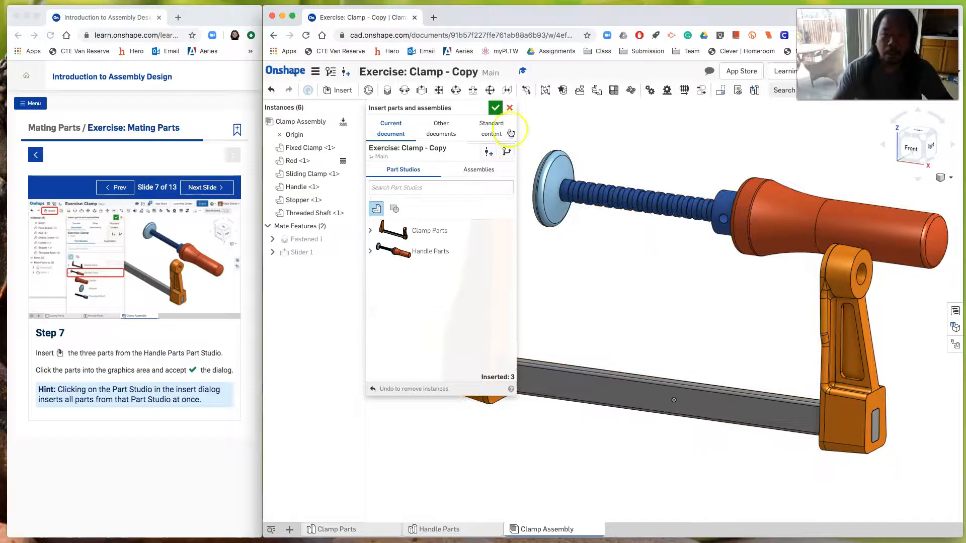
{"action": "left_click", "coordinate": [495, 107]}
{"action": "scroll", "coordinate": [637, 296], "scroll_direction": "down", "scroll_amount": 1}
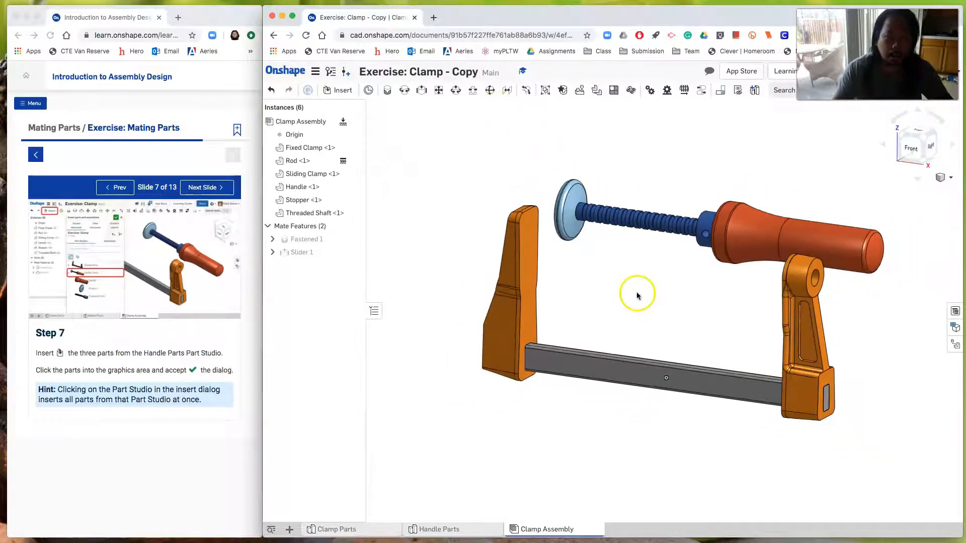
Advance the exercise to slide 8 and separate the Threaded Shaft, Stopper and Handle, placing the shaft and Handle below the Rod
{"action": "left_click", "coordinate": [214, 189]}
{"action": "left_click", "coordinate": [212, 189]}
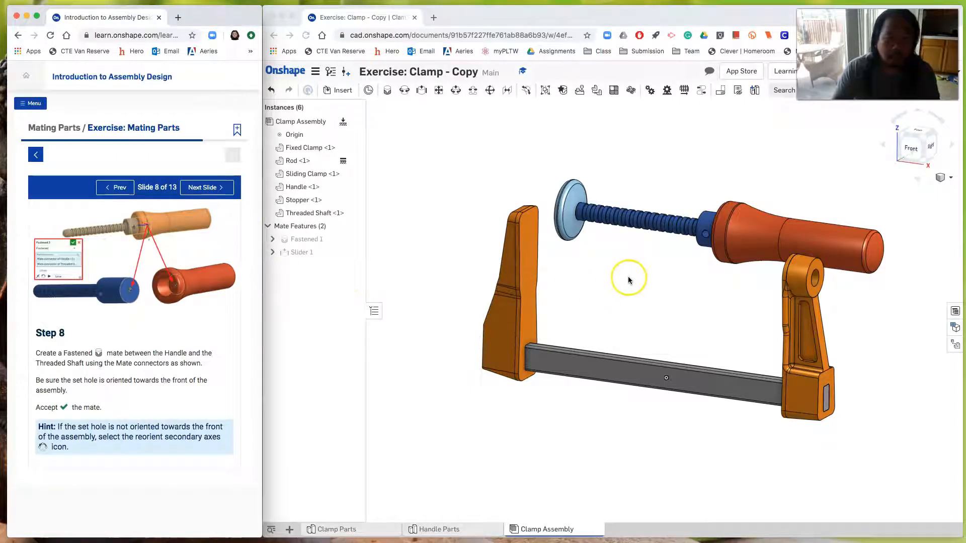
{"action": "left_click", "coordinate": [351, 278]}
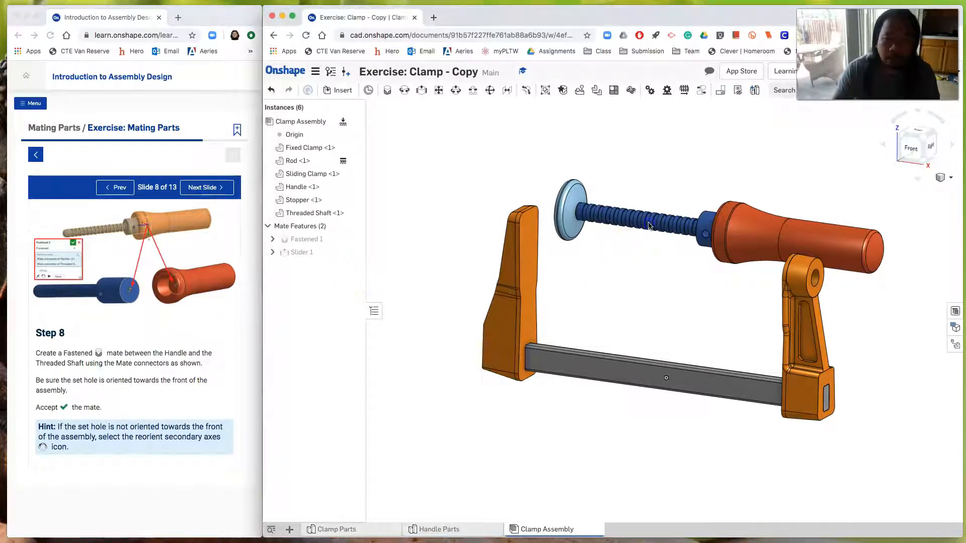
{"action": "left_click_drag", "start_coordinate": [681, 261], "coordinate": [563, 440]}
{"action": "left_click_drag", "start_coordinate": [571, 210], "coordinate": [395, 308]}
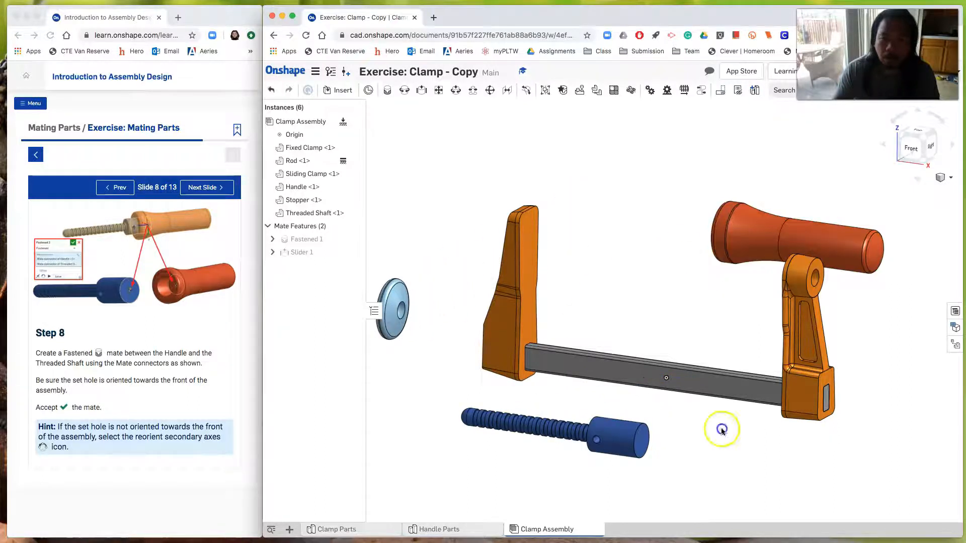
{"action": "left_click_drag", "start_coordinate": [740, 224], "coordinate": [712, 411]}
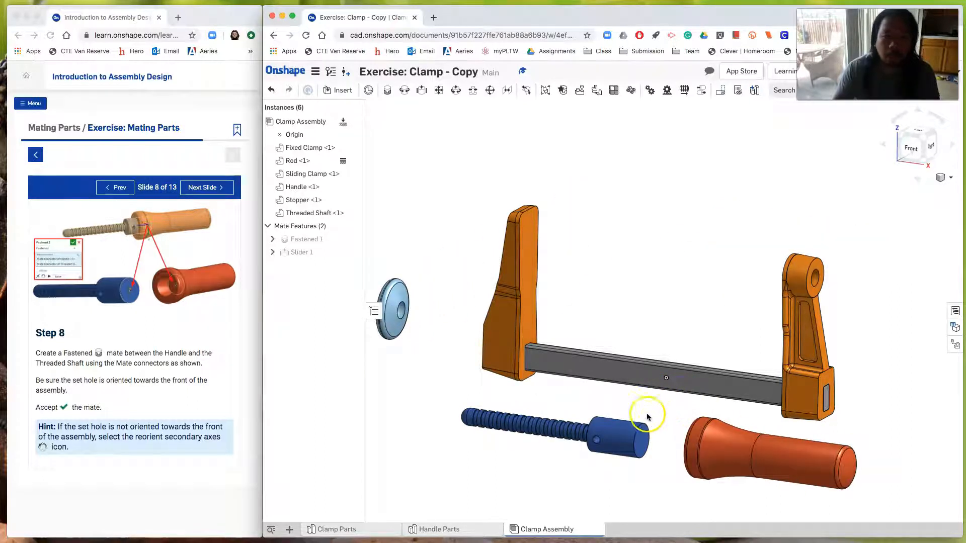
Start a Fastened mate with a connector at the centre of the Threaded Shaft's flat head end face
{"action": "left_click", "coordinate": [387, 92]}
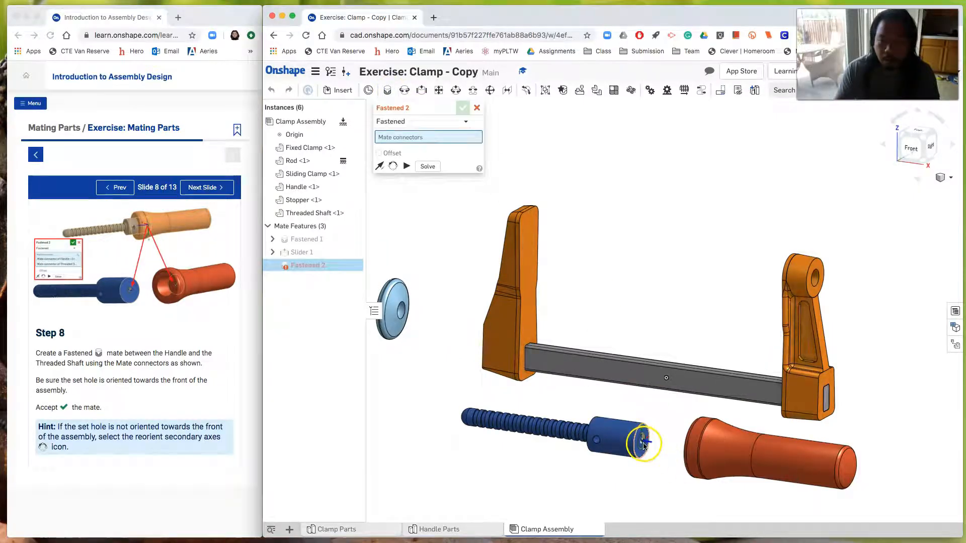
{"action": "scroll", "coordinate": [661, 420], "scroll_direction": "up", "scroll_amount": 2}
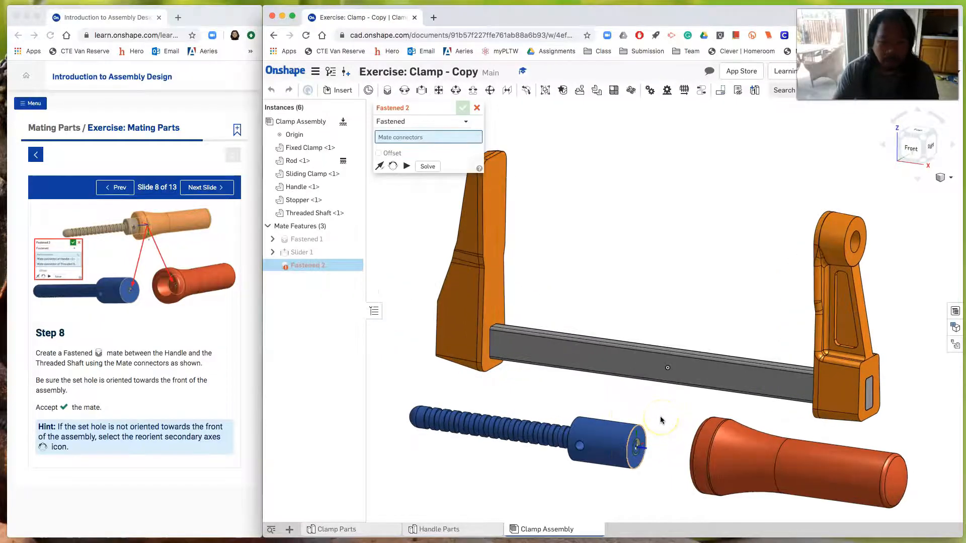
{"action": "scroll", "coordinate": [660, 420], "scroll_direction": "up", "scroll_amount": 3}
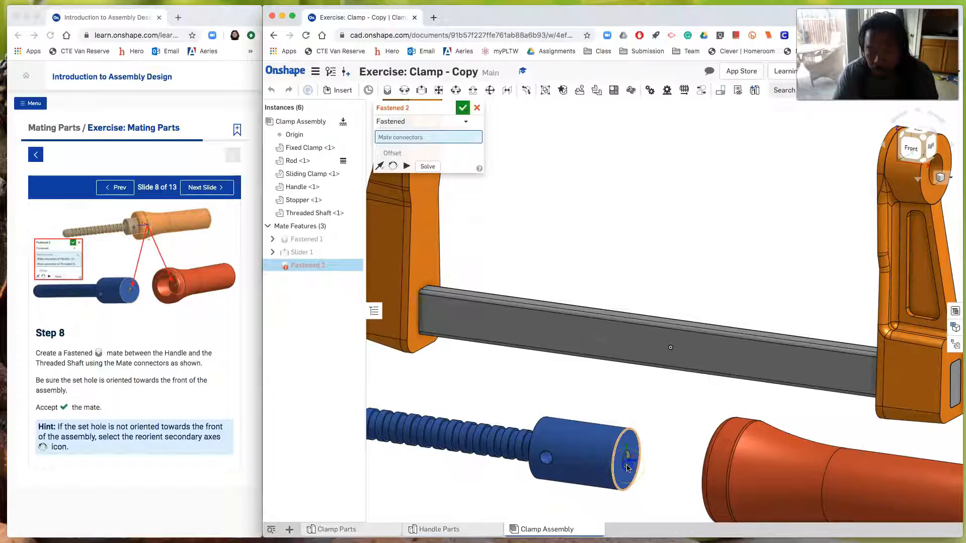
{"action": "left_click", "coordinate": [626, 468]}
{"action": "right_click_drag", "start_coordinate": [675, 463], "coordinate": [725, 479]}
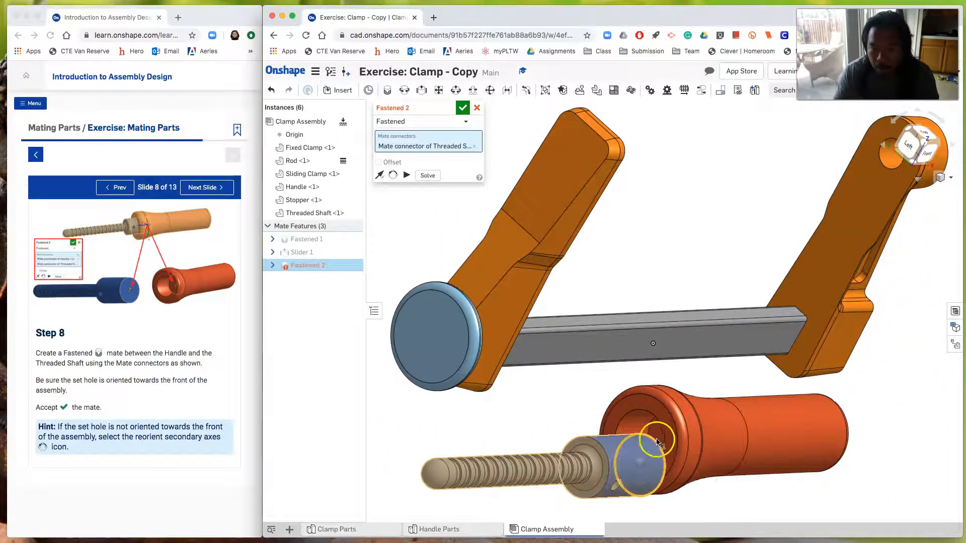
Add the centre of the Handle's inner bore face as the second connector and accept the Fastened mate
{"action": "scroll", "coordinate": [659, 437], "scroll_direction": "up", "scroll_amount": 8}
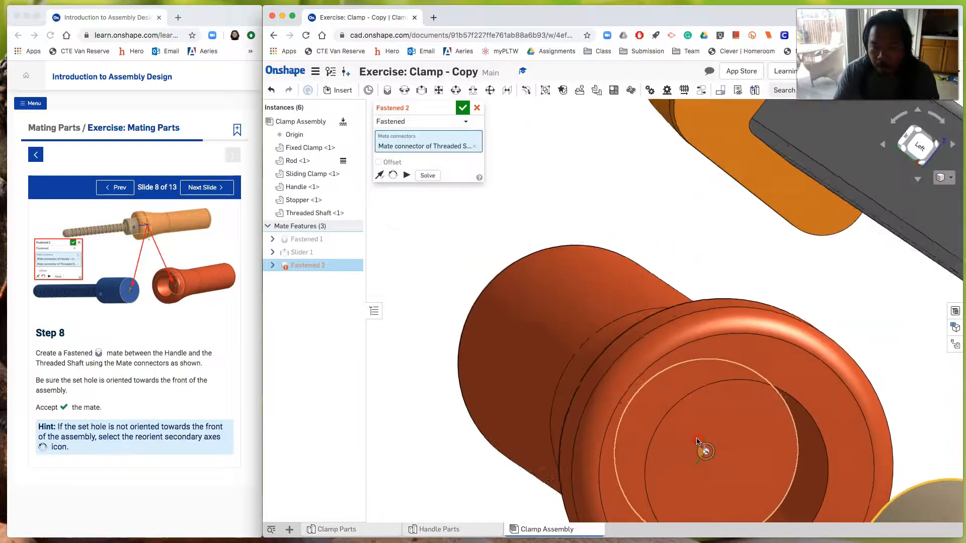
{"action": "right_click_drag", "start_coordinate": [697, 441], "coordinate": [687, 439]}
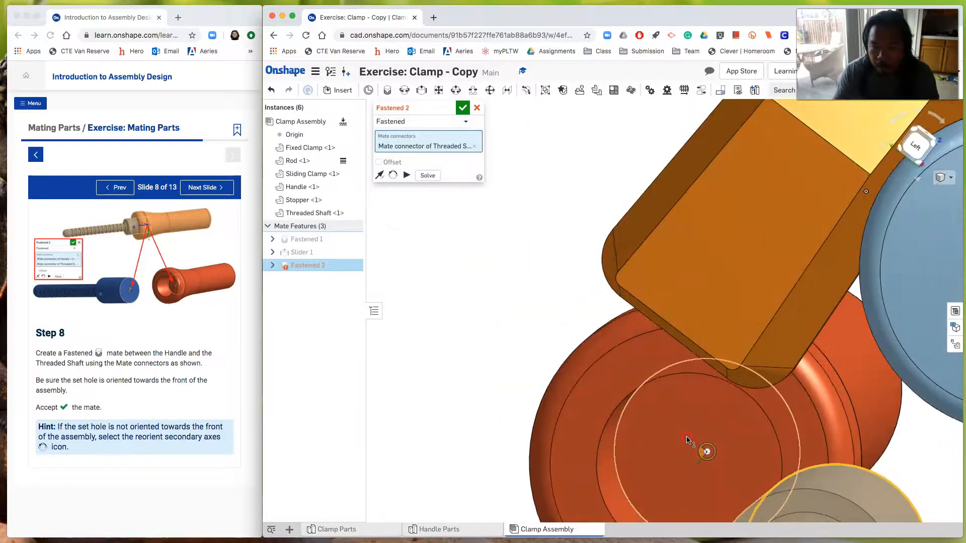
{"action": "left_click", "coordinate": [695, 450]}
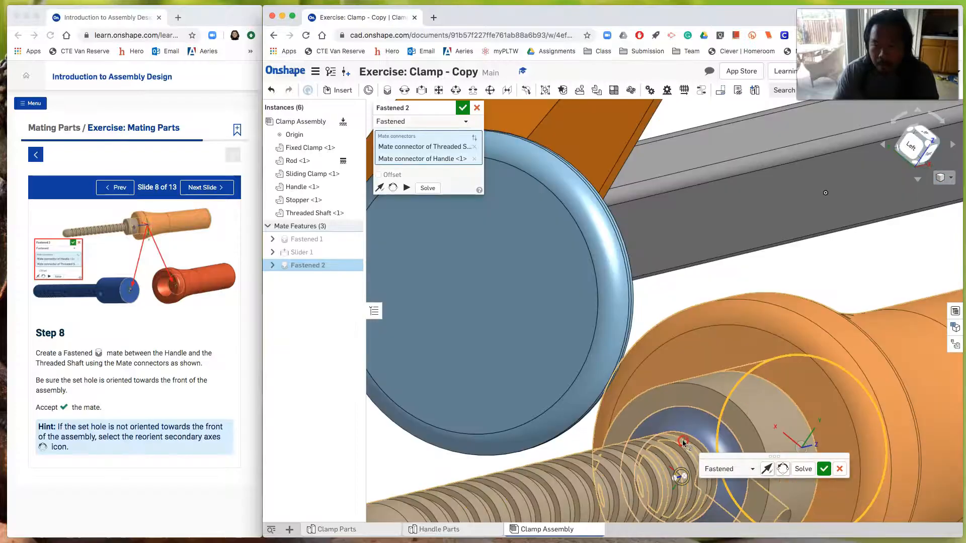
{"action": "right_click_drag", "start_coordinate": [684, 443], "coordinate": [666, 436]}
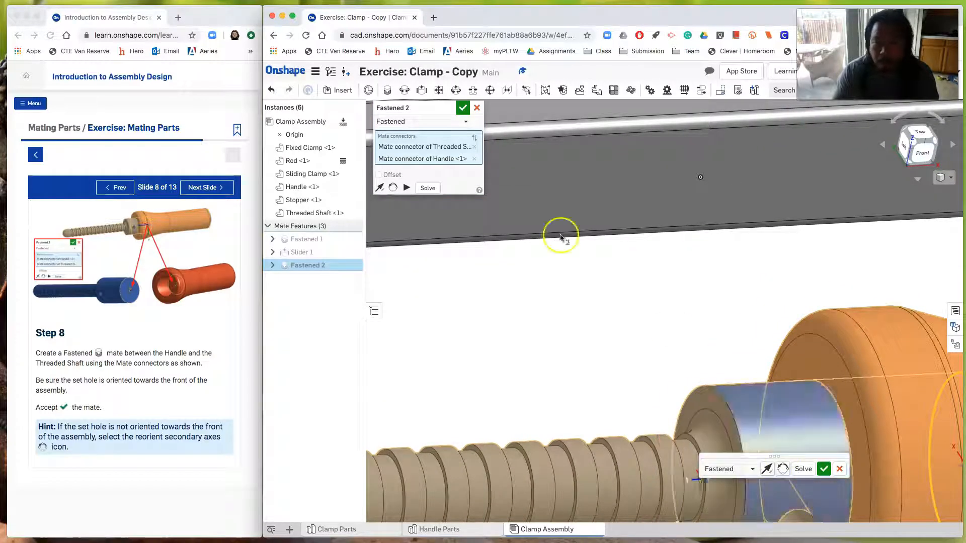
{"action": "left_click", "coordinate": [462, 108]}
{"action": "scroll", "coordinate": [633, 362], "scroll_direction": "down", "scroll_amount": 5}
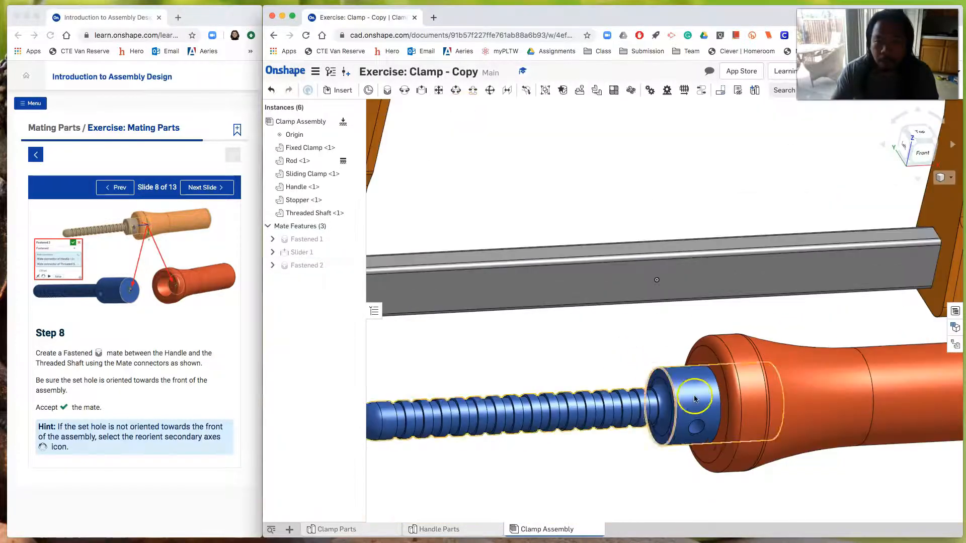
Move the fastened Handle and Threaded Shaft aside and place the Stopper just in front of the shaft's rounded end
{"action": "scroll", "coordinate": [654, 370], "scroll_direction": "down", "scroll_amount": 3}
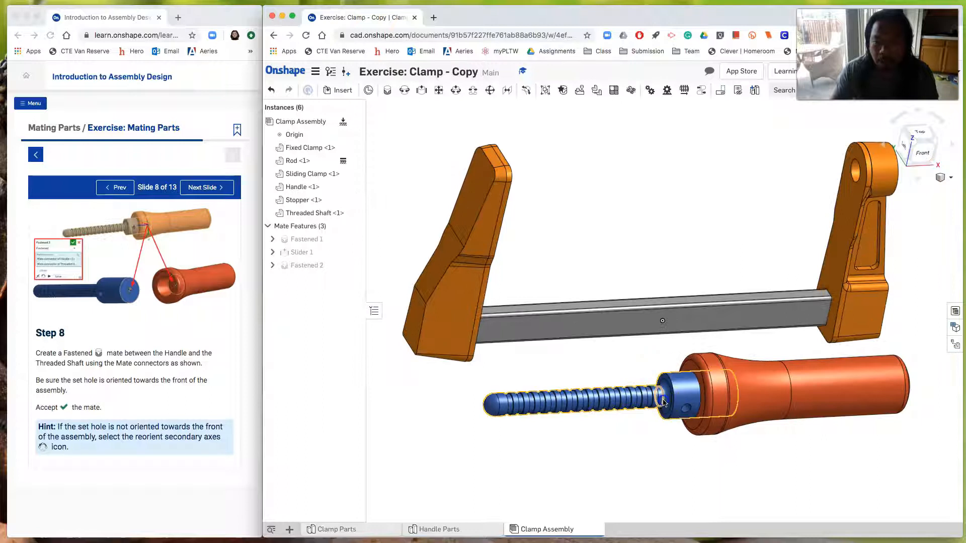
{"action": "left_click_drag", "start_coordinate": [589, 410], "coordinate": [681, 429]}
{"action": "scroll", "coordinate": [636, 390], "scroll_direction": "down", "scroll_amount": 4}
{"action": "right_click_drag", "start_coordinate": [647, 398], "coordinate": [623, 389]}
{"action": "left_click_drag", "start_coordinate": [417, 343], "coordinate": [524, 432]}
{"action": "scroll", "coordinate": [548, 416], "scroll_direction": "up", "scroll_amount": 6}
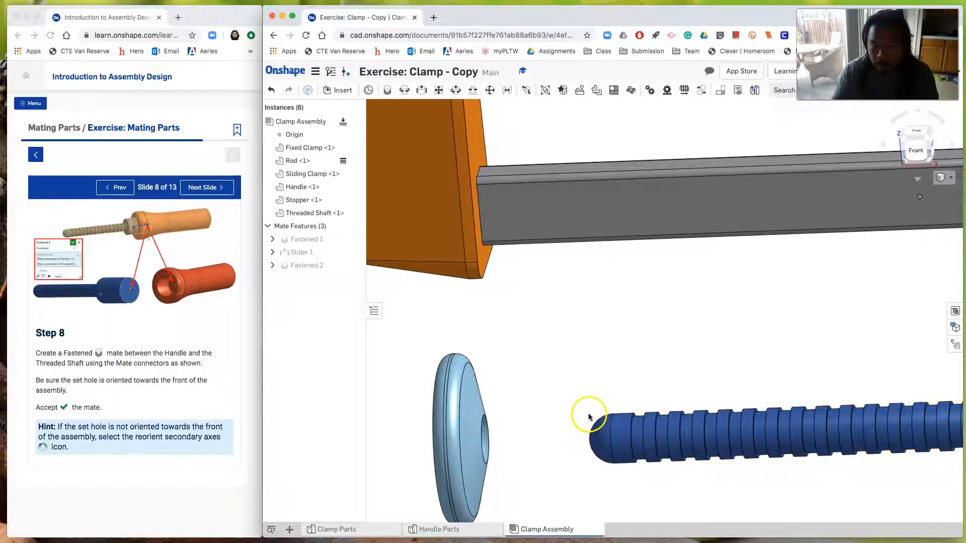
{"action": "scroll", "coordinate": [570, 415], "scroll_direction": "up", "scroll_amount": 2}
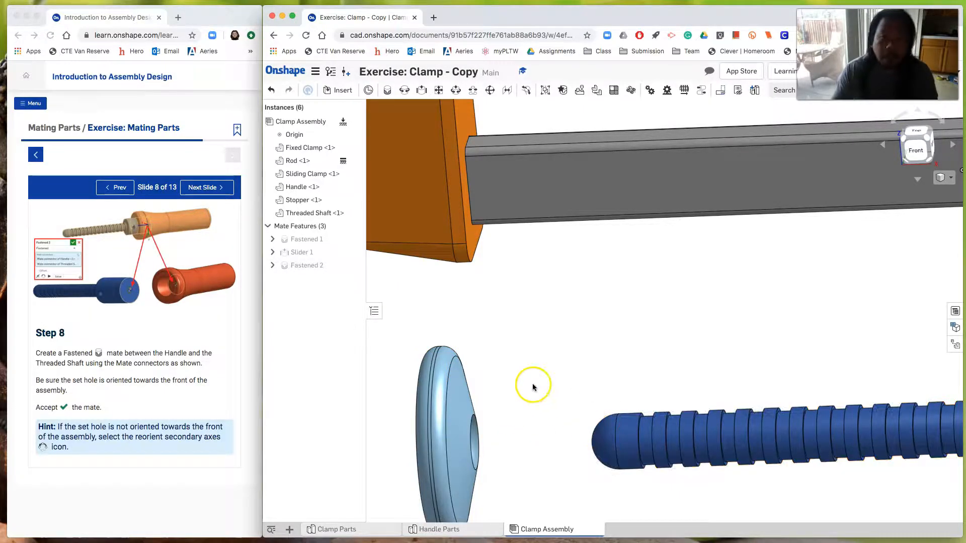
{"action": "scroll", "coordinate": [538, 341], "scroll_direction": "down", "scroll_amount": 2}
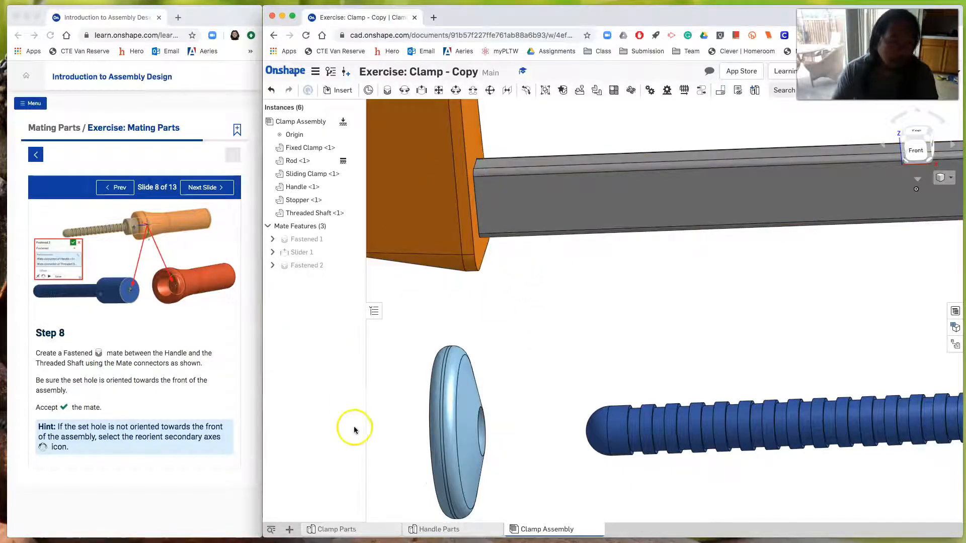
Advance the exercise to slide 9 and start a Ball mate with a connector on the Threaded Shaft's rounded end
{"action": "left_click", "coordinate": [242, 235]}
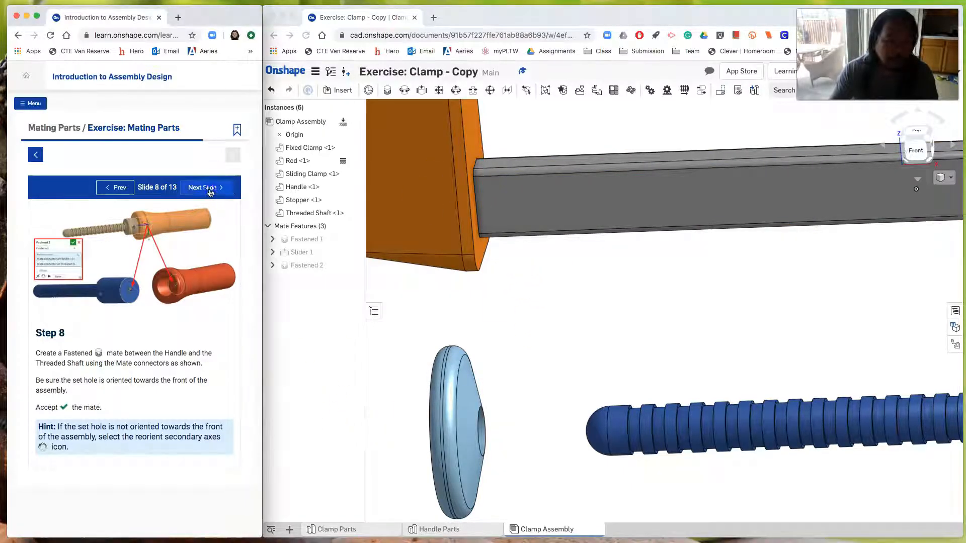
{"action": "left_click", "coordinate": [207, 188]}
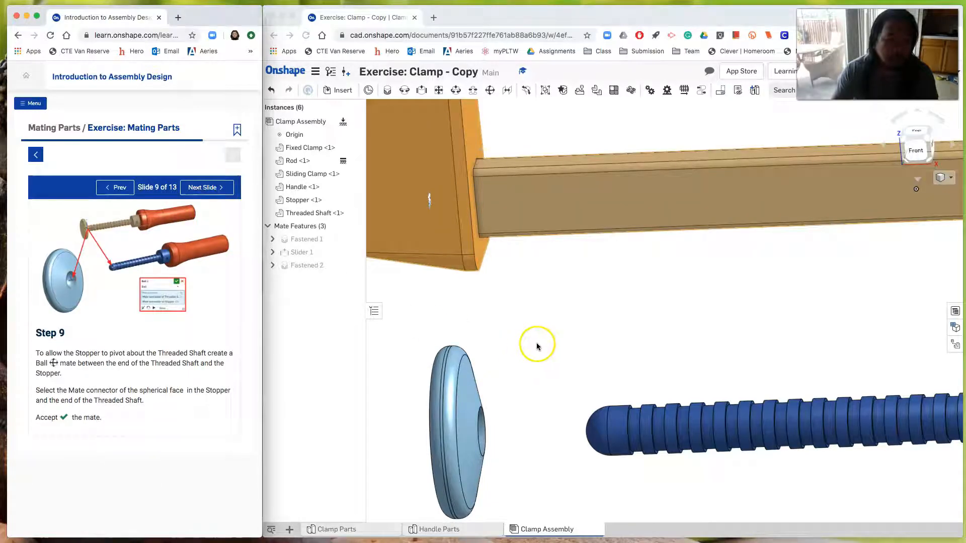
{"action": "left_click", "coordinate": [491, 91]}
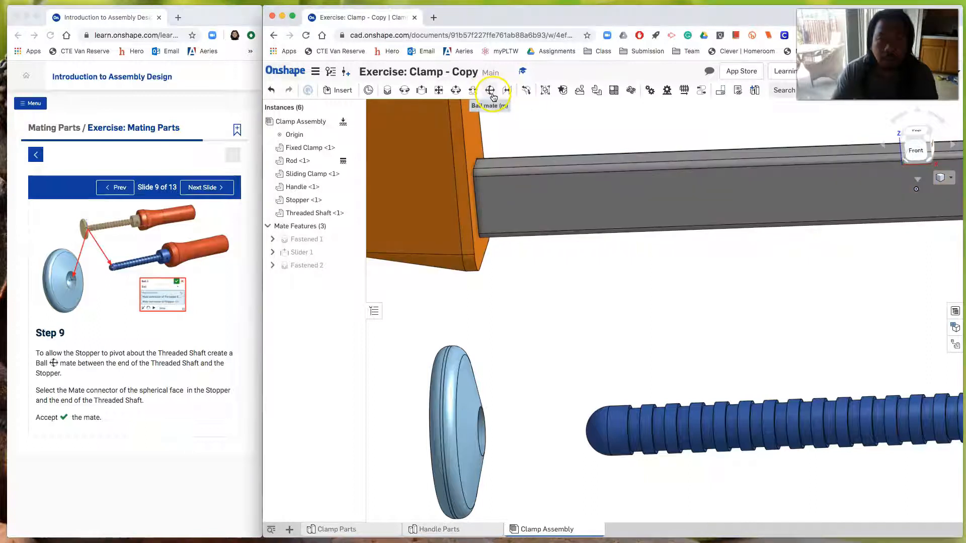
{"action": "scroll", "coordinate": [557, 365], "scroll_direction": "up", "scroll_amount": 1}
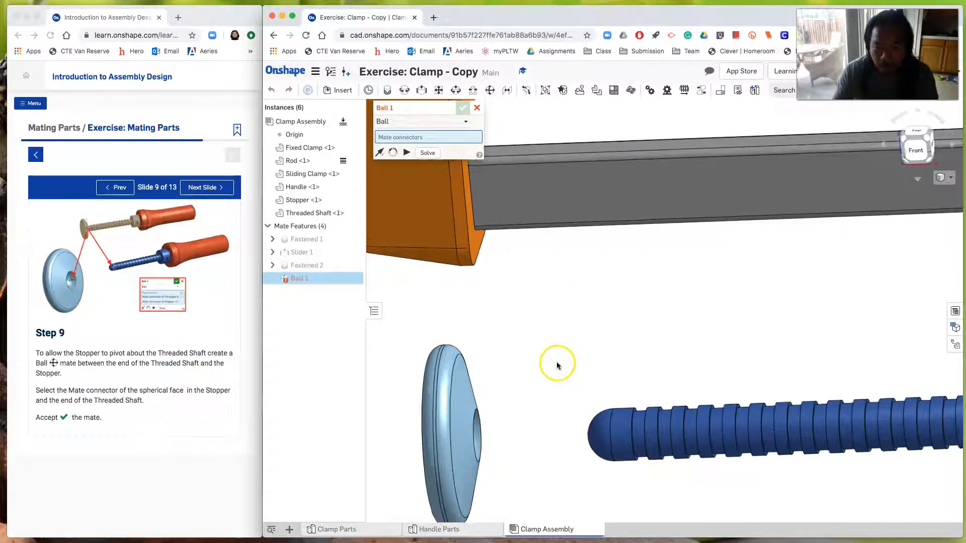
{"action": "scroll", "coordinate": [556, 365], "scroll_direction": "up", "scroll_amount": 1}
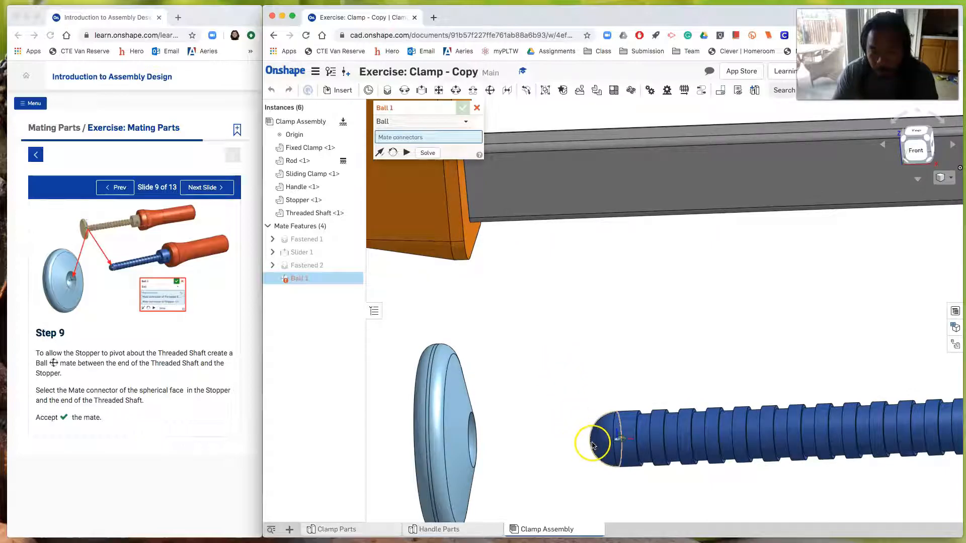
{"action": "scroll", "coordinate": [573, 443], "scroll_direction": "up", "scroll_amount": 4}
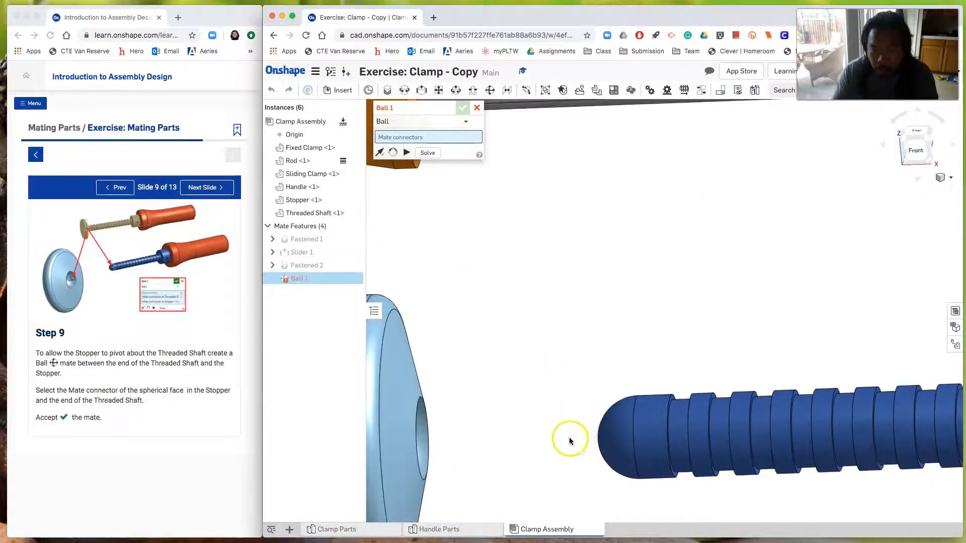
{"action": "right_click_drag", "start_coordinate": [577, 438], "coordinate": [580, 442]}
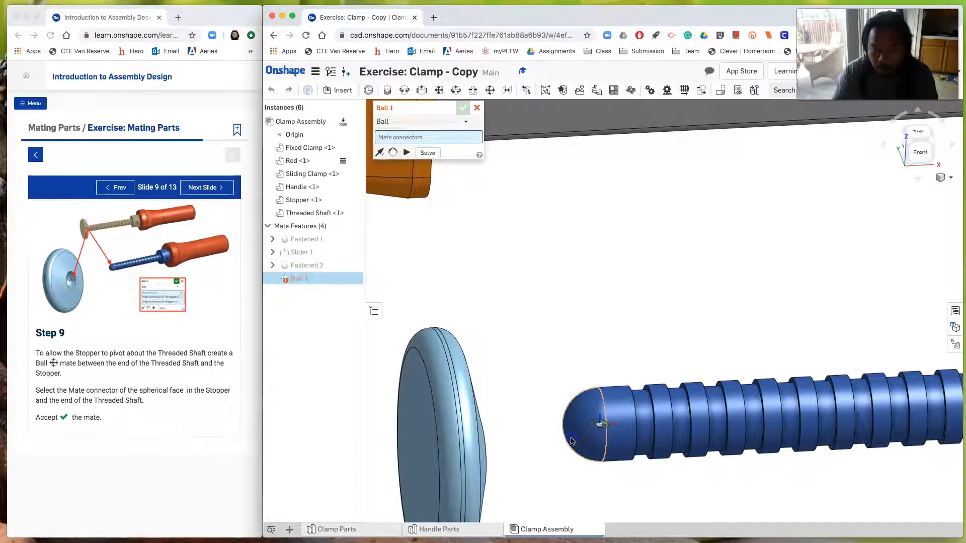
{"action": "left_click", "coordinate": [572, 441]}
Add the Stopper's spherical socket face as the second connector and accept the Ball mate
{"action": "scroll", "coordinate": [547, 442], "scroll_direction": "down", "scroll_amount": 1}
{"action": "right_click_drag", "start_coordinate": [542, 441], "coordinate": [520, 443]}
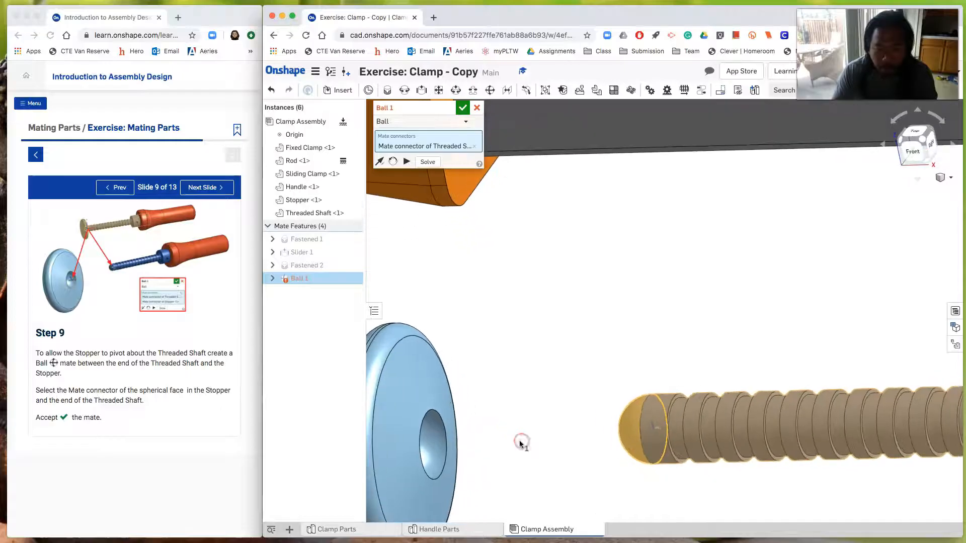
{"action": "left_click", "coordinate": [425, 449]}
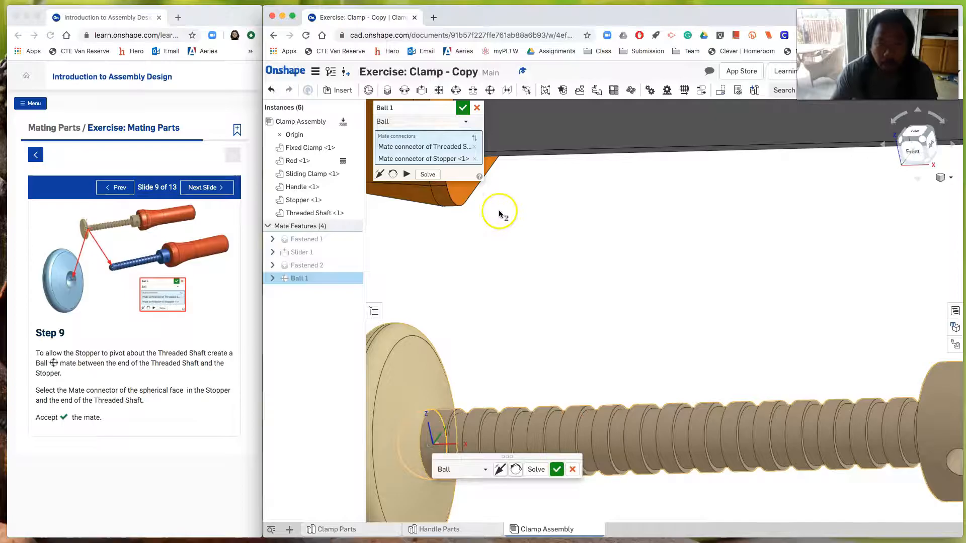
{"action": "left_click", "coordinate": [462, 108]}
{"action": "scroll", "coordinate": [595, 295], "scroll_direction": "down", "scroll_amount": 5}
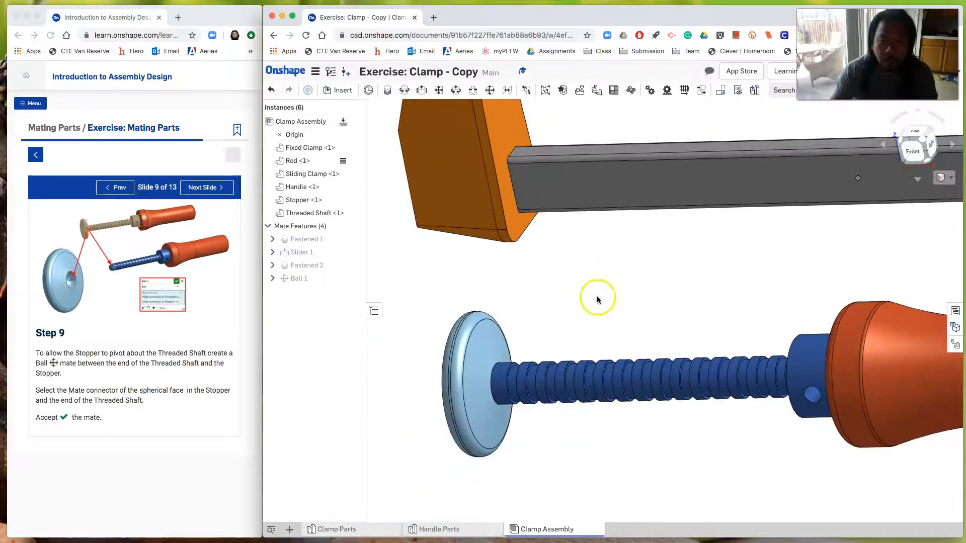
Test how the ball-mated Stopper, Threaded Shaft and Handle move together
{"action": "mouse_move", "coordinate": [677, 314]}
{"action": "right_mouse_down"}
{"action": "mouse_move", "coordinate": [688, 276]}
{"action": "mouse_move", "coordinate": [662, 300]}
{"action": "mouse_move", "coordinate": [660, 308]}
{"action": "mouse_move", "coordinate": [675, 303]}
{"action": "mouse_move", "coordinate": [675, 322]}
{"action": "right_mouse_up"}
{"action": "left_click", "coordinate": [693, 352]}
{"action": "mouse_move", "coordinate": [808, 398]}
{"action": "left_mouse_down"}
{"action": "mouse_move", "coordinate": [728, 371]}
{"action": "mouse_move", "coordinate": [780, 373]}
{"action": "mouse_move", "coordinate": [807, 387]}
{"action": "left_mouse_up"}
{"action": "mouse_move", "coordinate": [469, 287]}
{"action": "left_mouse_down"}
{"action": "mouse_move", "coordinate": [446, 272]}
{"action": "mouse_move", "coordinate": [468, 299]}
{"action": "left_mouse_up"}
{"action": "scroll", "coordinate": [619, 280], "scroll_direction": "down", "scroll_amount": 2}
{"action": "right_click_drag", "start_coordinate": [689, 309], "coordinate": [695, 295]}
Fix the Threaded Shaft in place and pivot the Stopper about its rounded end to test the Ball mate
{"action": "right_click", "coordinate": [609, 329]}
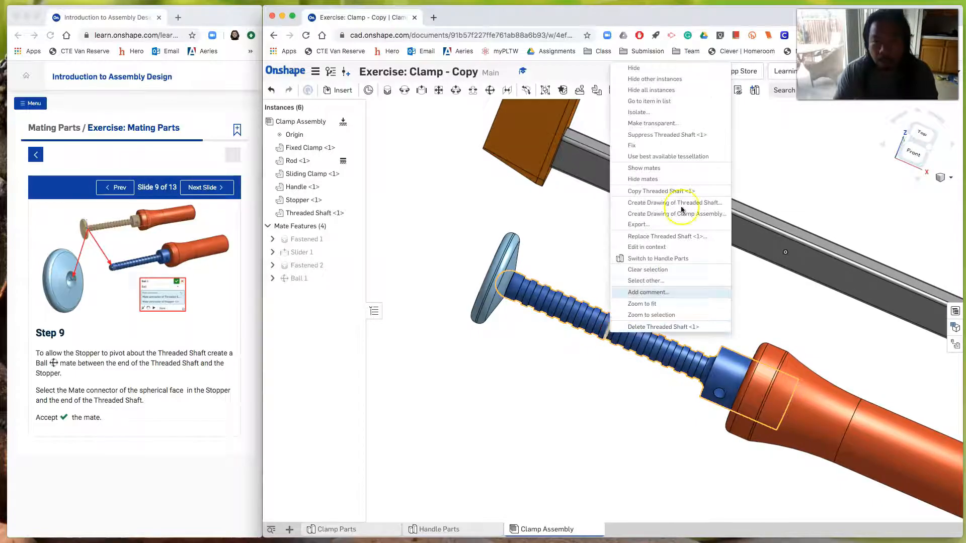
{"action": "left_click", "coordinate": [653, 148]}
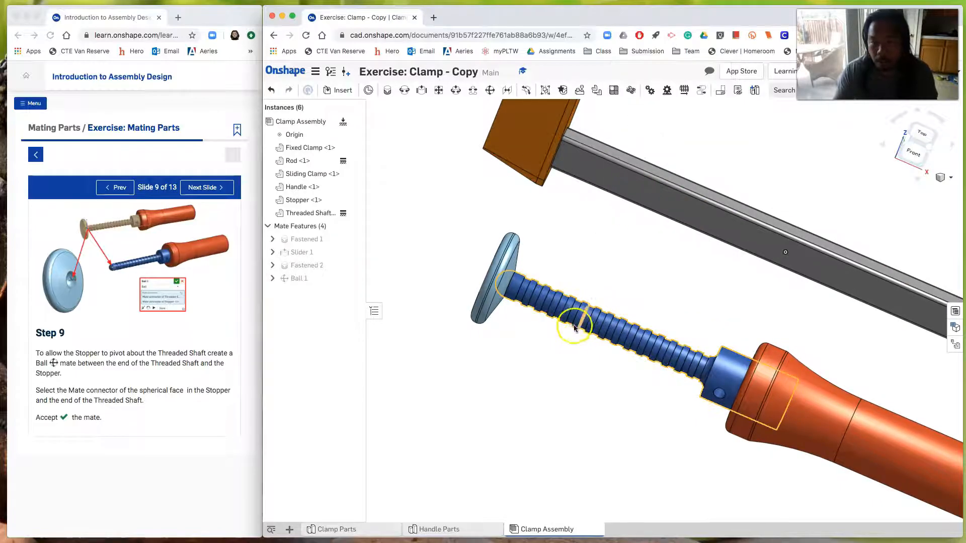
{"action": "left_click_drag", "start_coordinate": [618, 330], "coordinate": [619, 331]}
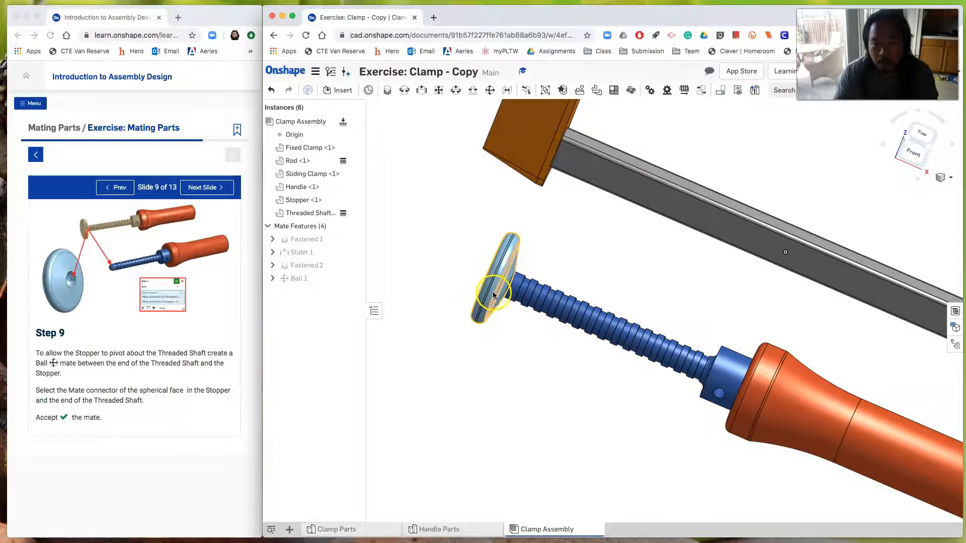
{"action": "left_click_drag", "start_coordinate": [487, 303], "coordinate": [486, 311]}
{"action": "scroll", "coordinate": [560, 288], "scroll_direction": "down", "scroll_amount": 1}
{"action": "right_click_drag", "start_coordinate": [591, 278], "coordinate": [560, 283]}
{"action": "mouse_move", "coordinate": [557, 276]}
{"action": "left_mouse_down"}
{"action": "mouse_move", "coordinate": [539, 269]}
{"action": "mouse_move", "coordinate": [569, 260]}
{"action": "mouse_move", "coordinate": [575, 276]}
{"action": "mouse_move", "coordinate": [572, 267]}
{"action": "left_mouse_up"}
{"action": "scroll", "coordinate": [609, 324], "scroll_direction": "down", "scroll_amount": 3}
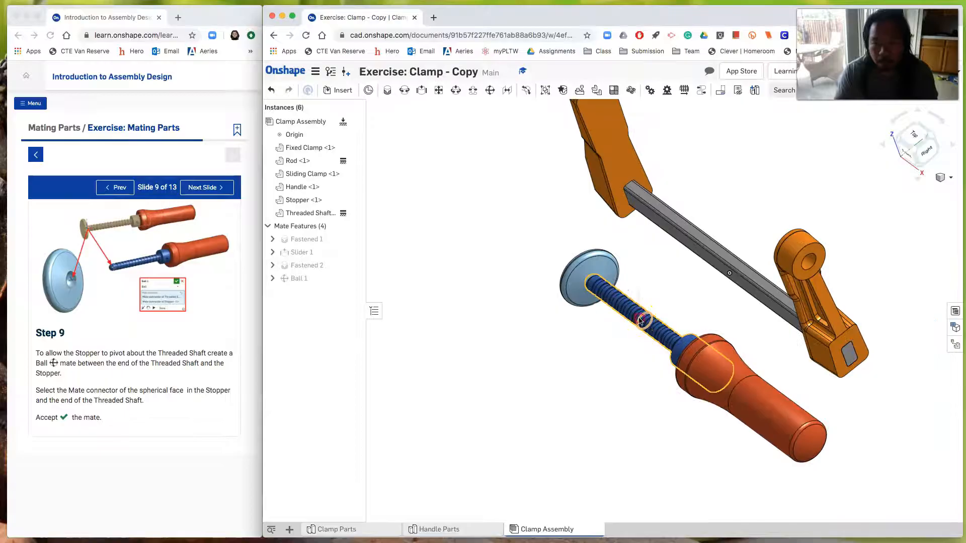
Unfix the Threaded Shaft and reset the Ball mate between it and the Stopper
{"action": "right_click", "coordinate": [640, 320]}
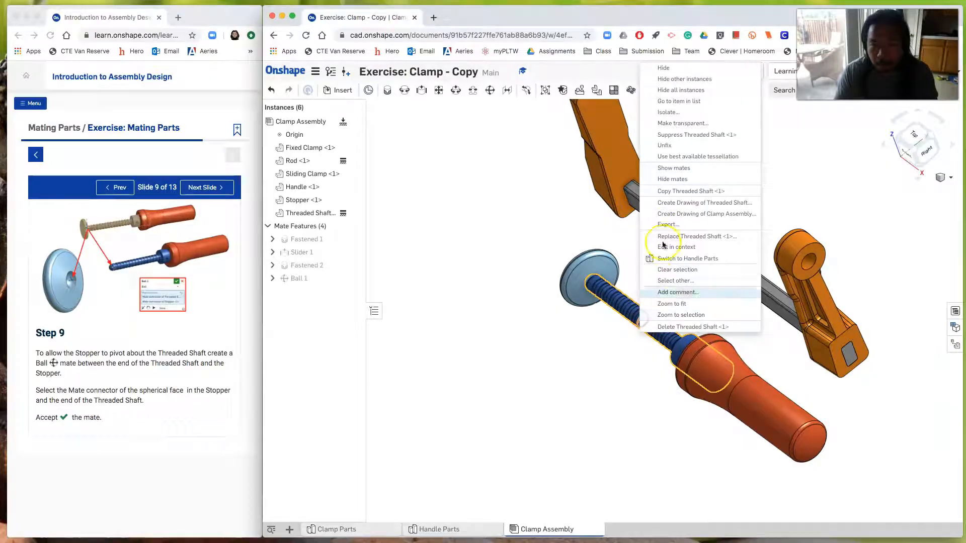
{"action": "left_click", "coordinate": [664, 146]}
{"action": "scroll", "coordinate": [673, 147], "scroll_direction": "down", "scroll_amount": 2}
{"action": "right_click", "coordinate": [590, 388]}
{"action": "right_click", "coordinate": [698, 217]}
{"action": "left_click", "coordinate": [726, 254]}
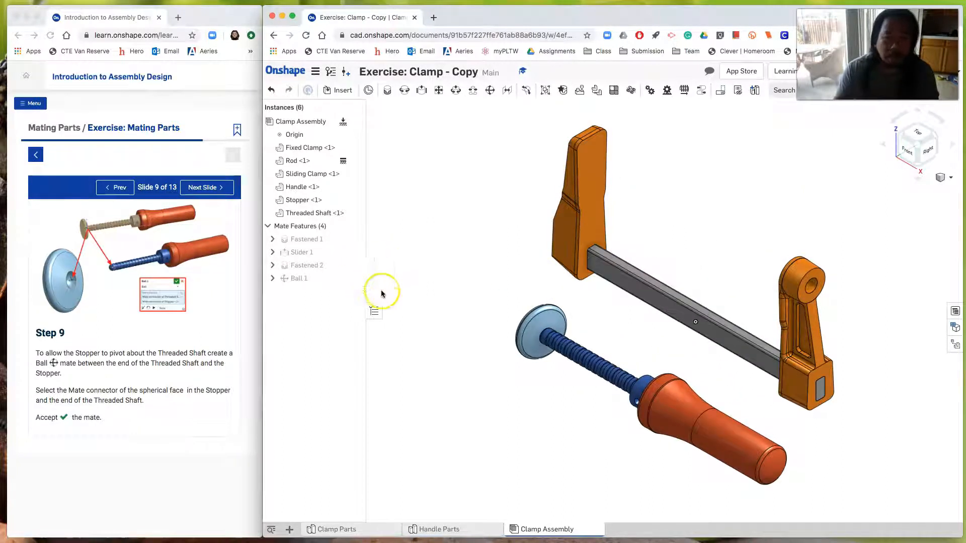
{"action": "right_click", "coordinate": [298, 279]}
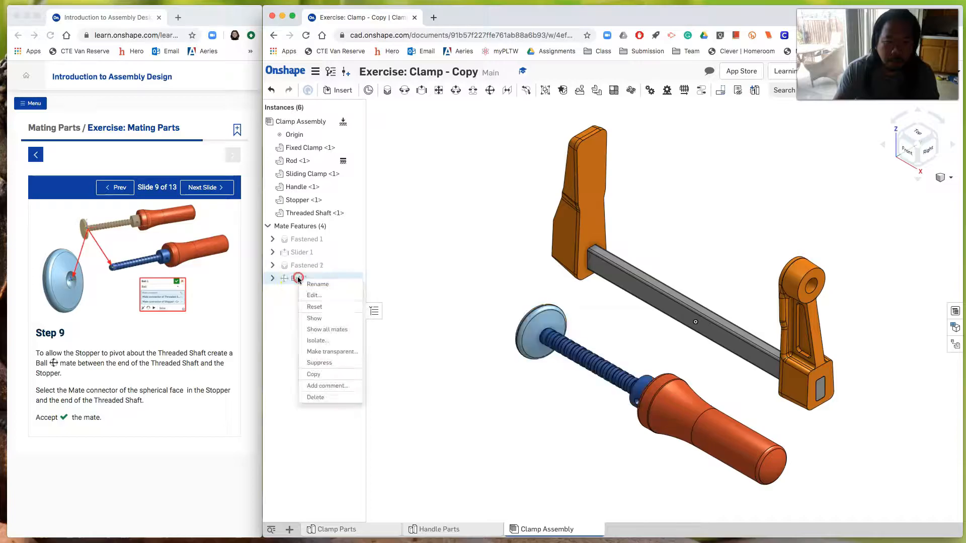
{"action": "left_click", "coordinate": [319, 308]}
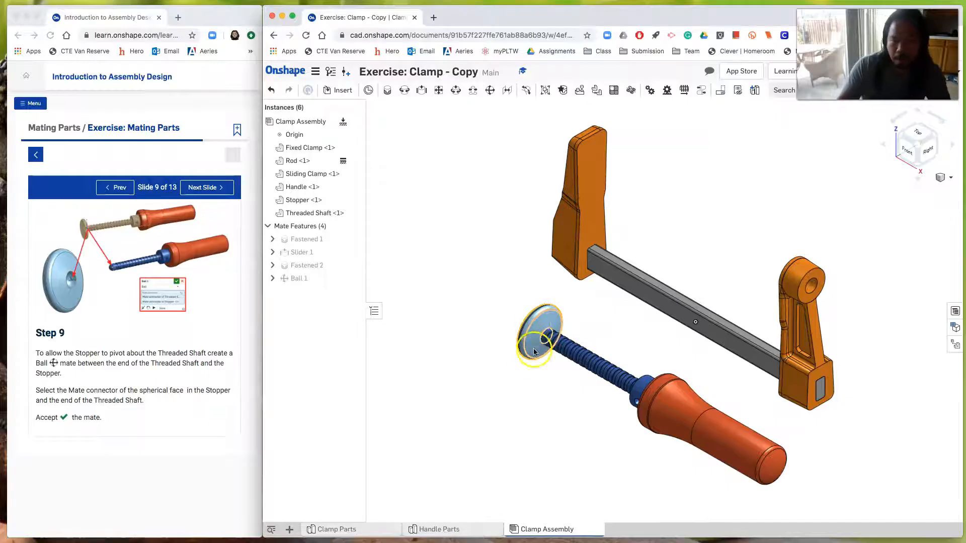
Advance the exercise to slide 10 and start a Cylindrical mate with a connector at the centre of the Threaded Shaft's collar shoulder face
{"action": "left_click", "coordinate": [203, 187]}
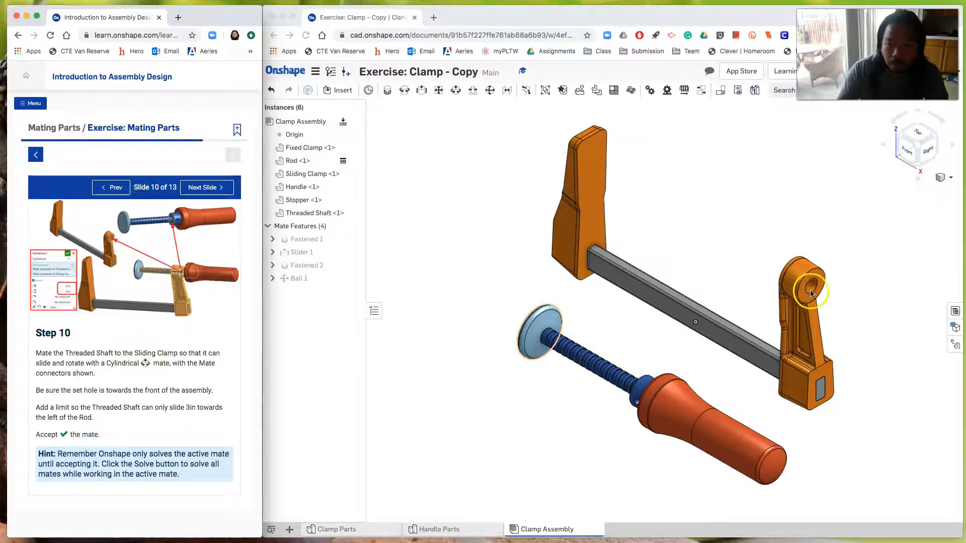
{"action": "left_click", "coordinate": [484, 166]}
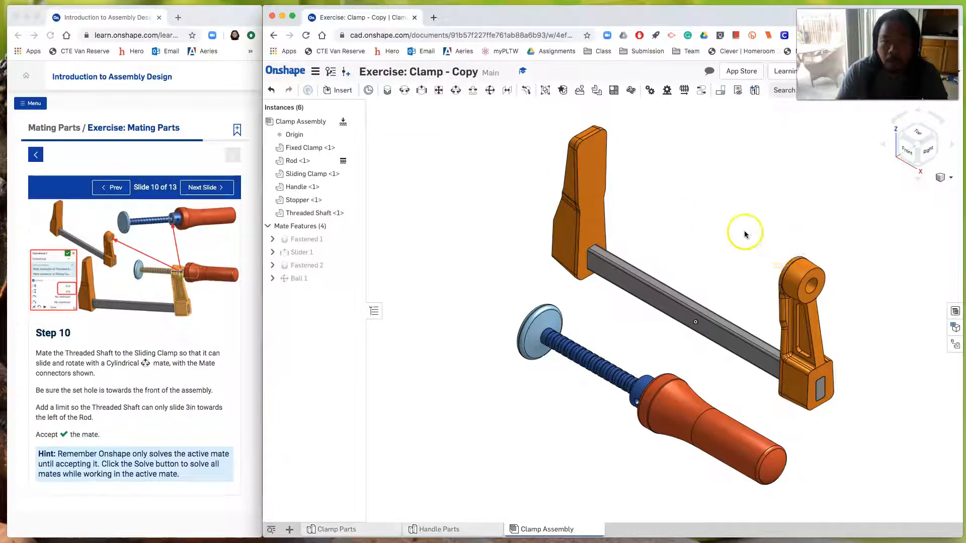
{"action": "left_click", "coordinate": [455, 94]}
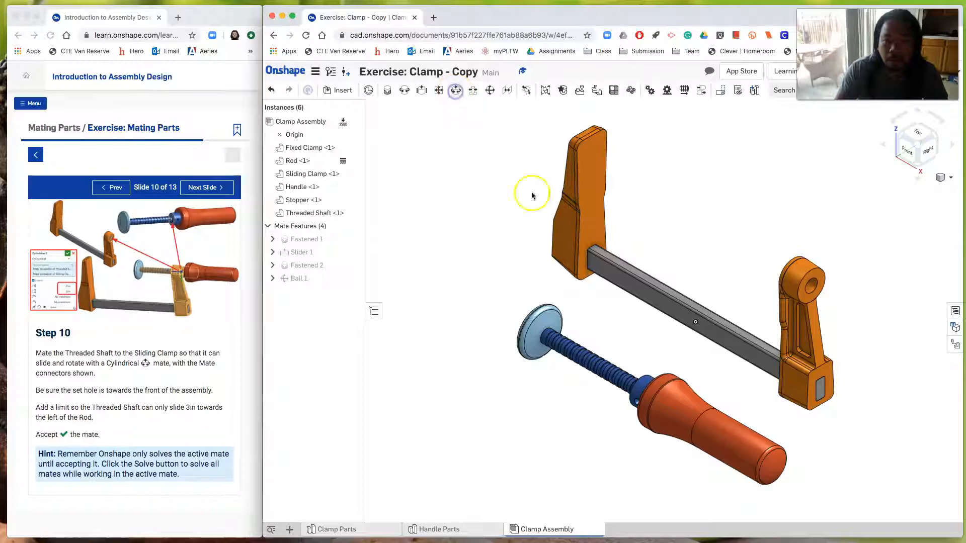
{"action": "scroll", "coordinate": [662, 336], "scroll_direction": "up", "scroll_amount": 3}
{"action": "scroll", "coordinate": [660, 342], "scroll_direction": "up", "scroll_amount": 2}
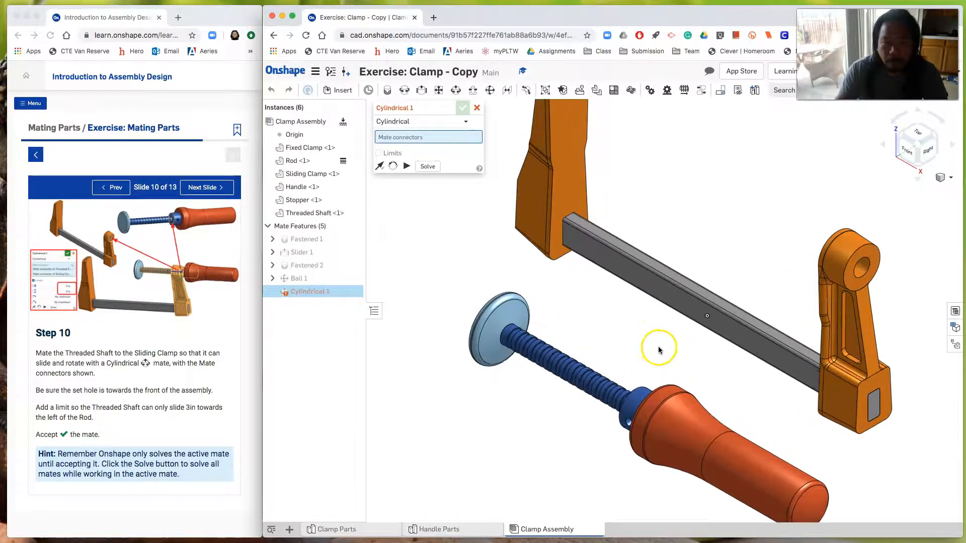
{"action": "right_click_drag", "start_coordinate": [662, 358], "coordinate": [708, 387]}
{"action": "scroll", "coordinate": [627, 455], "scroll_direction": "up", "scroll_amount": 5}
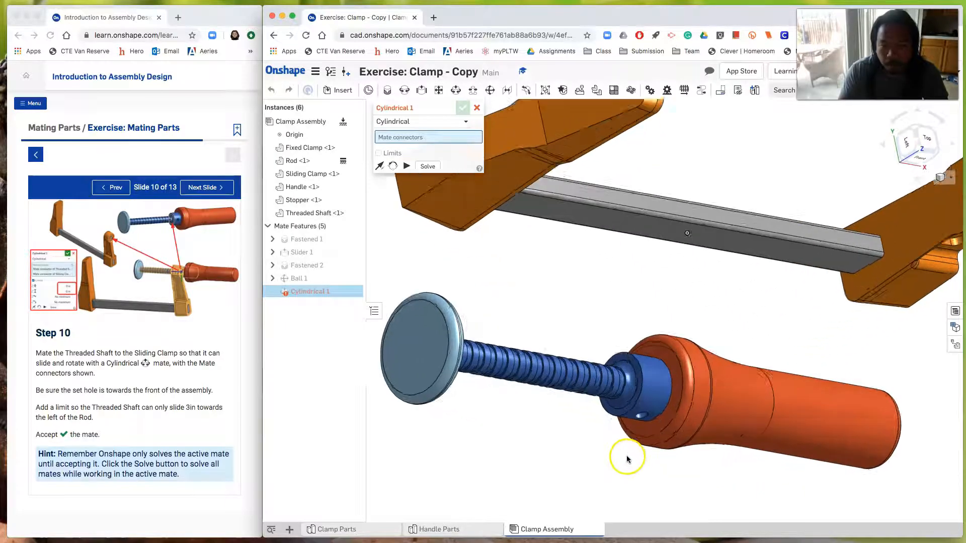
{"action": "right_click_drag", "start_coordinate": [622, 451], "coordinate": [610, 431]}
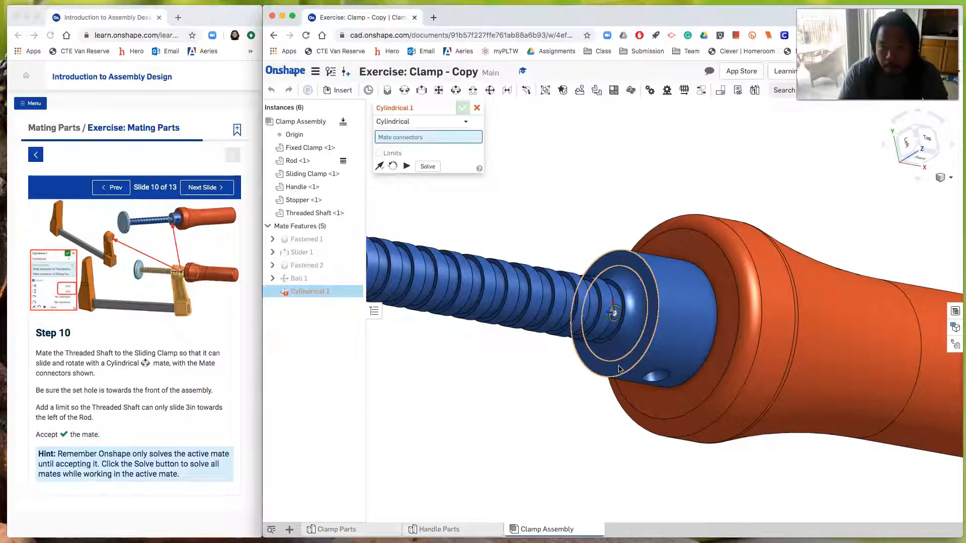
{"action": "left_click", "coordinate": [619, 369]}
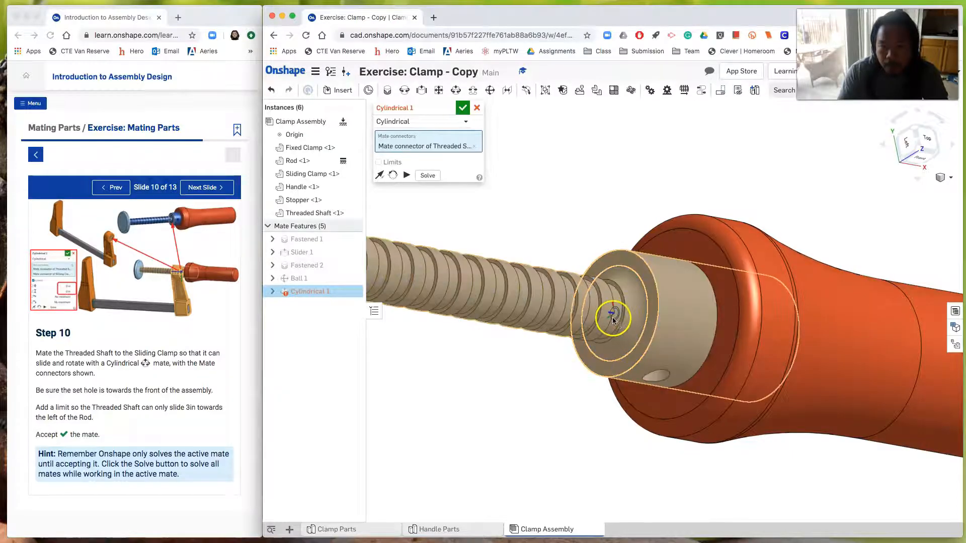
Add the centre of the Sliding Clamp's round hole on its outer face as the second connector and accept the Cylindrical mate
{"action": "scroll", "coordinate": [634, 338], "scroll_direction": "down", "scroll_amount": 5}
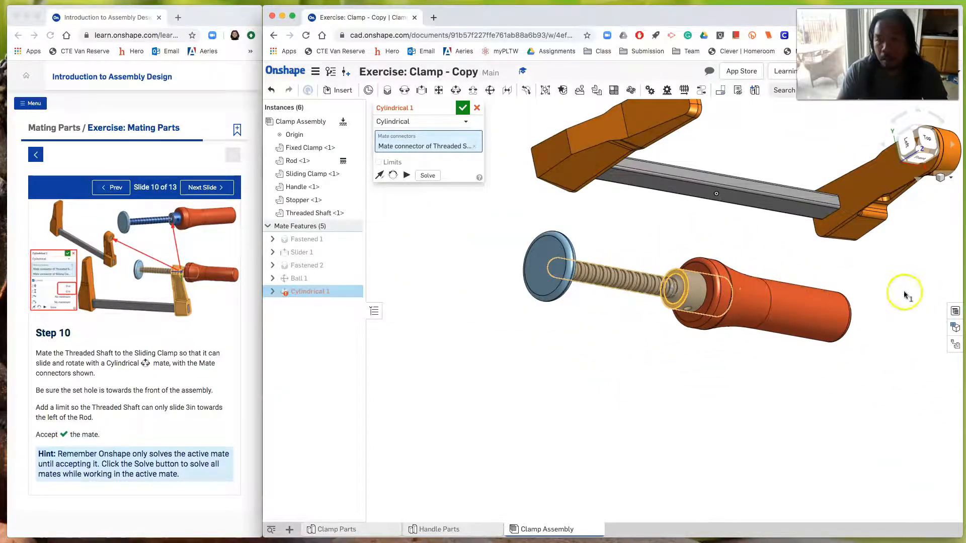
{"action": "right_click_drag", "start_coordinate": [880, 289], "coordinate": [850, 281]}
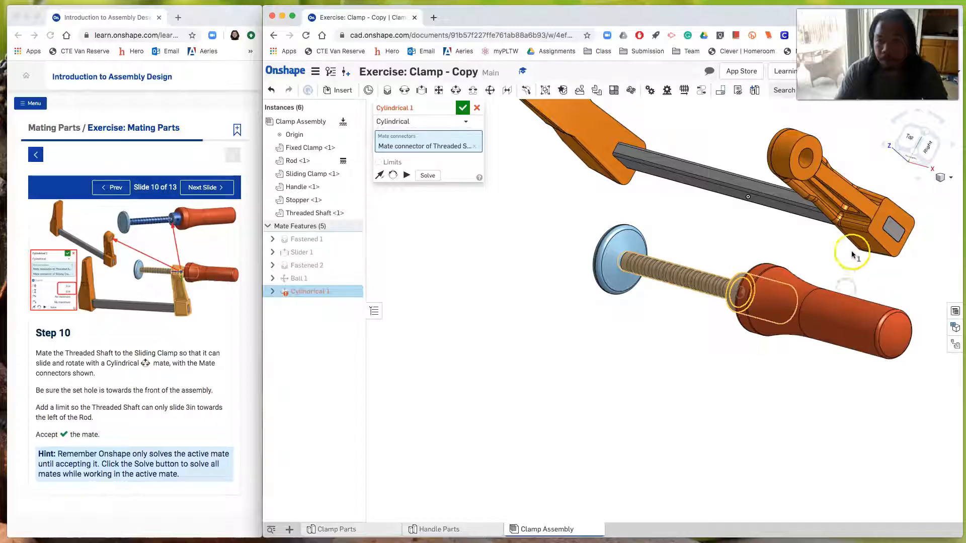
{"action": "scroll", "coordinate": [847, 226], "scroll_direction": "up", "scroll_amount": 3}
{"action": "middle_click_drag", "start_coordinate": [809, 241], "coordinate": [701, 342]}
{"action": "scroll", "coordinate": [701, 344], "scroll_direction": "up", "scroll_amount": 5}
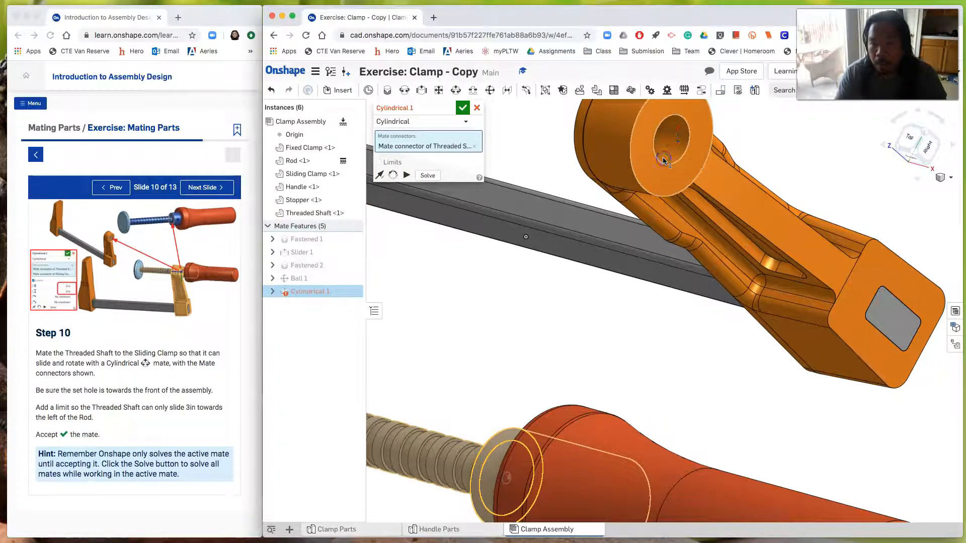
{"action": "left_click", "coordinate": [663, 161]}
{"action": "scroll", "coordinate": [662, 219], "scroll_direction": "down", "scroll_amount": 6}
{"action": "left_click", "coordinate": [462, 108]}
Slide and rotate the Threaded Shaft with its Handle through the Sliding Clamp to test the Cylindrical mate
{"action": "left_click", "coordinate": [888, 277]}
{"action": "left_click", "coordinate": [698, 221]}
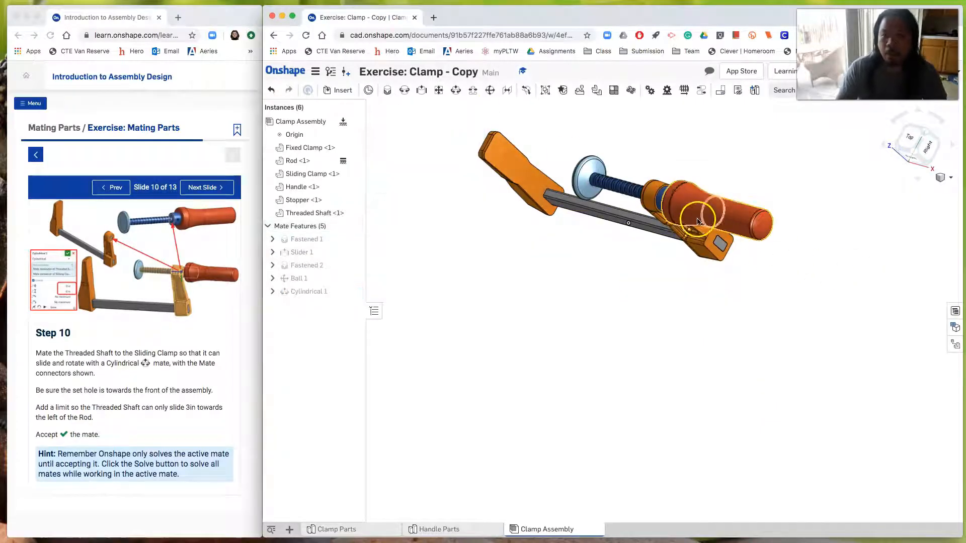
{"action": "scroll", "coordinate": [725, 304], "scroll_direction": "down", "scroll_amount": 1}
{"action": "right_click_drag", "start_coordinate": [725, 304], "coordinate": [726, 276]}
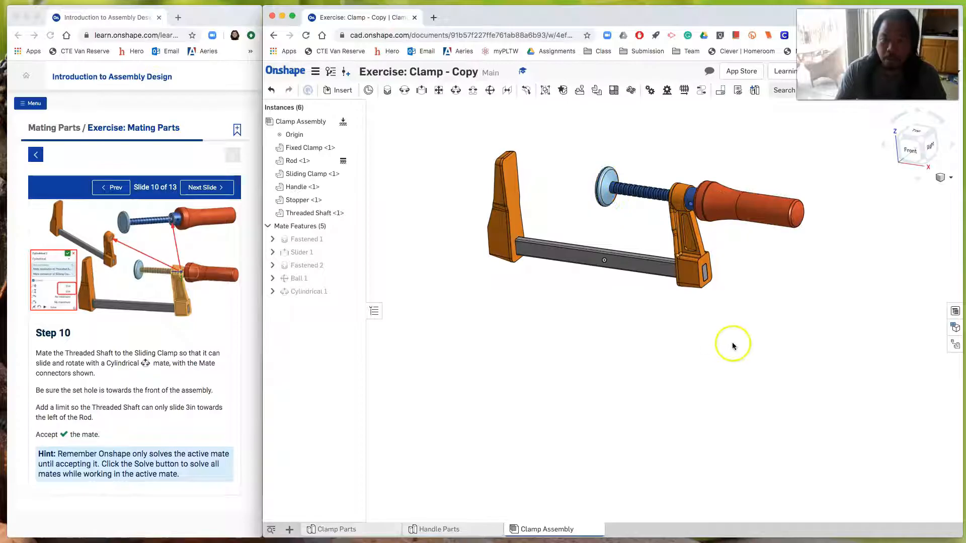
{"action": "scroll", "coordinate": [732, 347], "scroll_direction": "down", "scroll_amount": 1}
{"action": "right_click", "coordinate": [661, 337]}
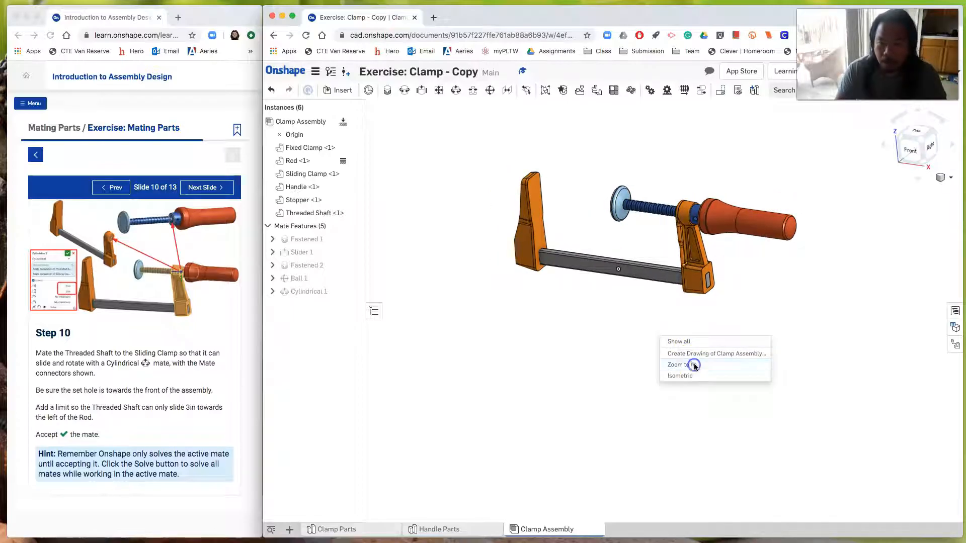
{"action": "left_click", "coordinate": [683, 364]}
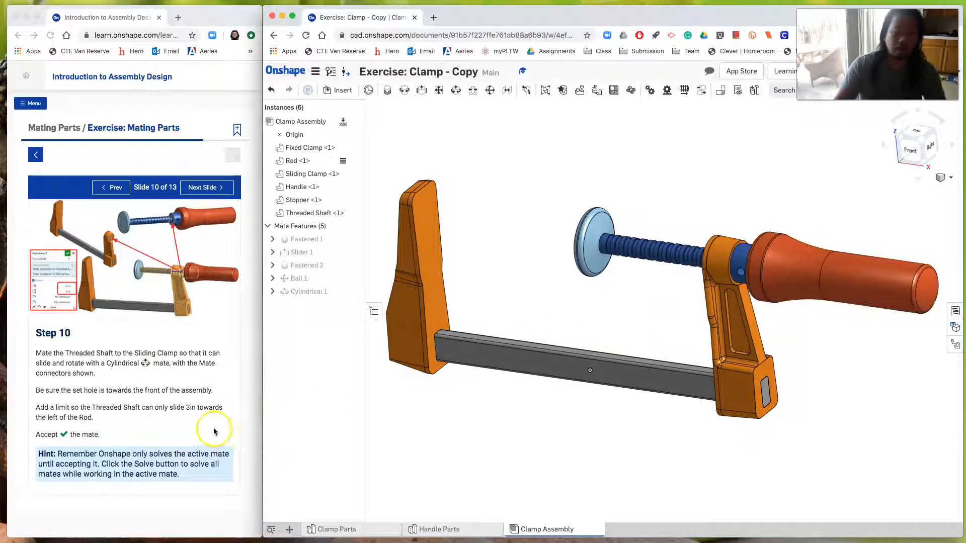
{"action": "left_click_drag", "start_coordinate": [776, 289], "coordinate": [846, 308]}
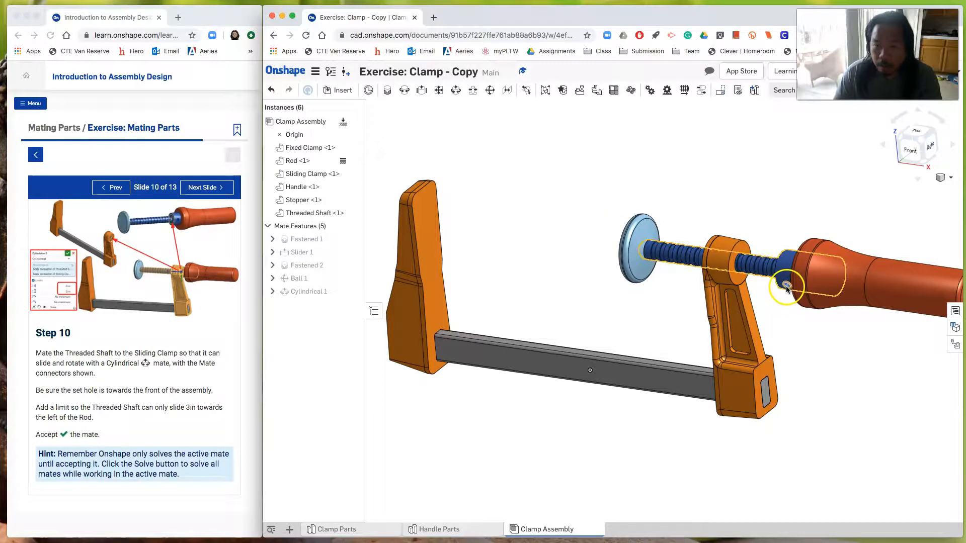
{"action": "left_click_drag", "start_coordinate": [807, 280], "coordinate": [818, 321]}
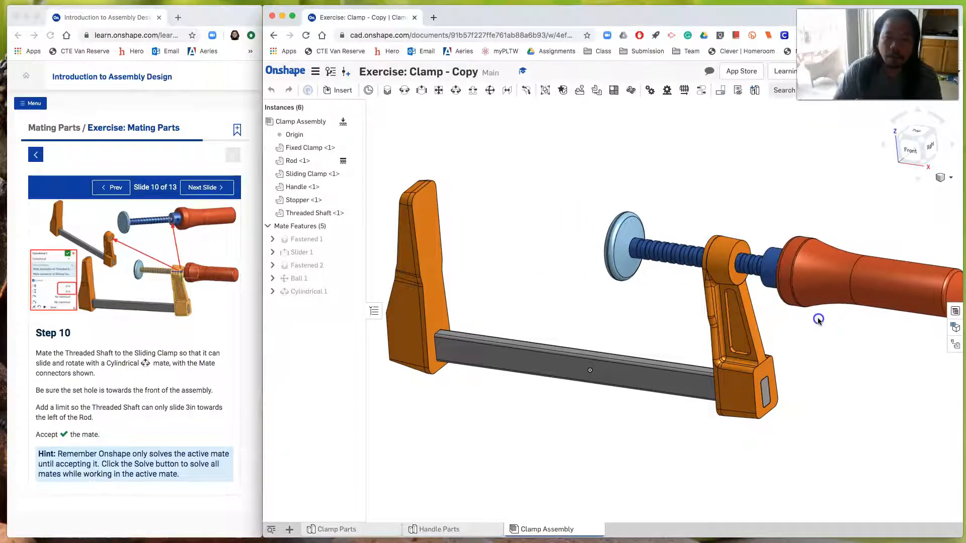
Edit the Cylindrical mate between the Threaded Shaft and Sliding Clamp, enable its limits with a Z maximum distance of 0 in, and accept
{"action": "right_click", "coordinate": [308, 292]}
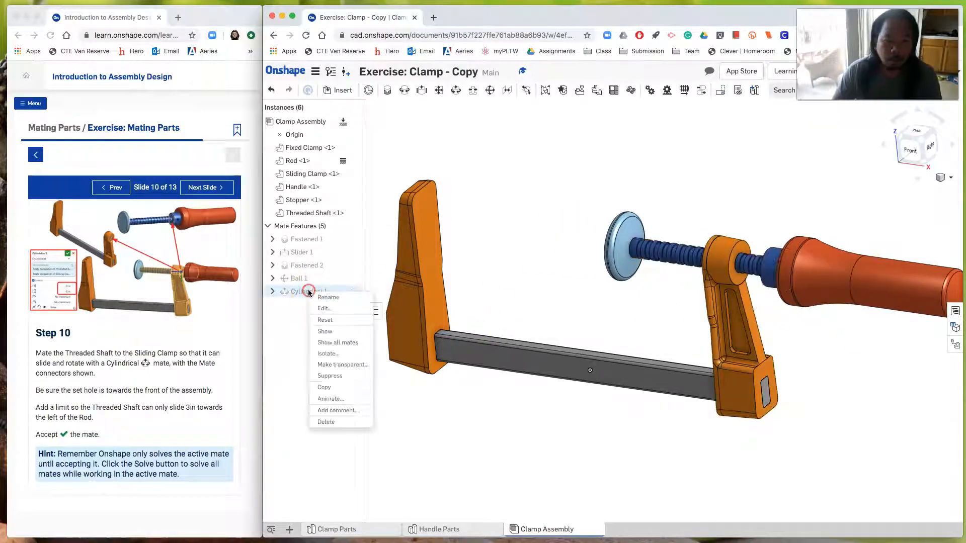
{"action": "left_click", "coordinate": [325, 309]}
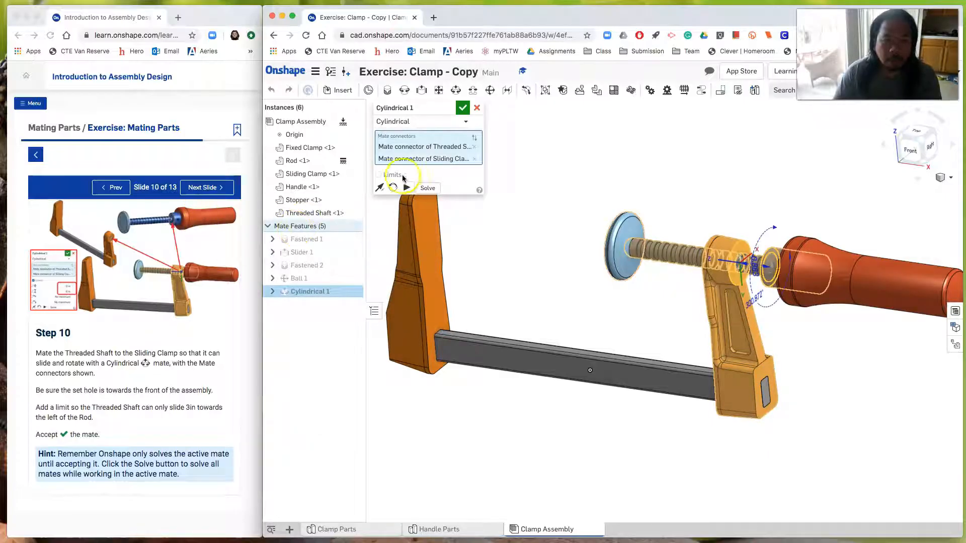
{"action": "left_click", "coordinate": [379, 175]}
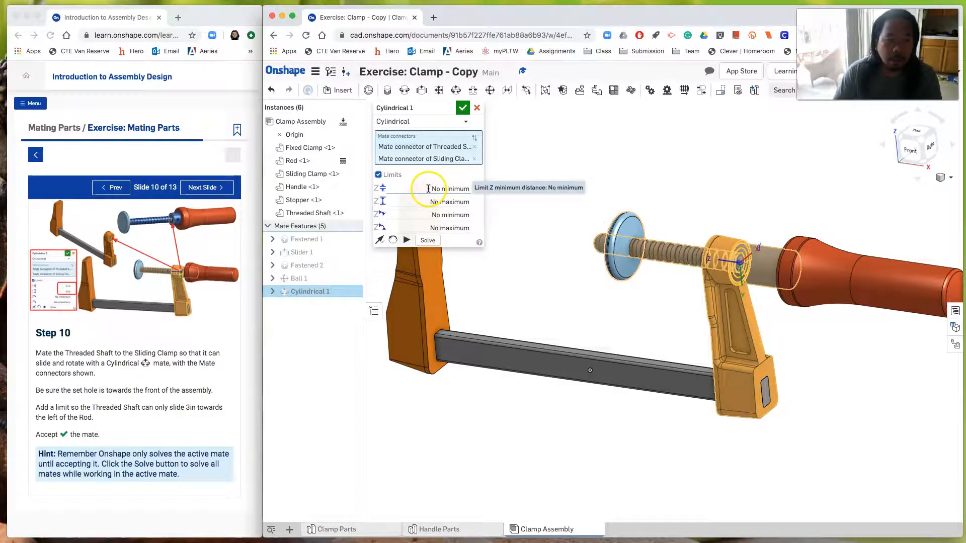
{"action": "left_click", "coordinate": [469, 204]}
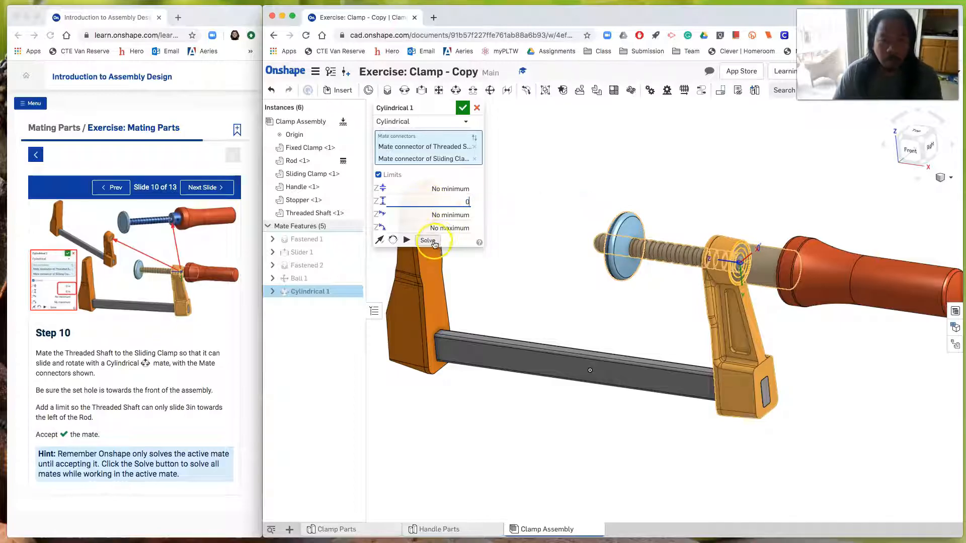
{"action": "left_click", "coordinate": [463, 109]}
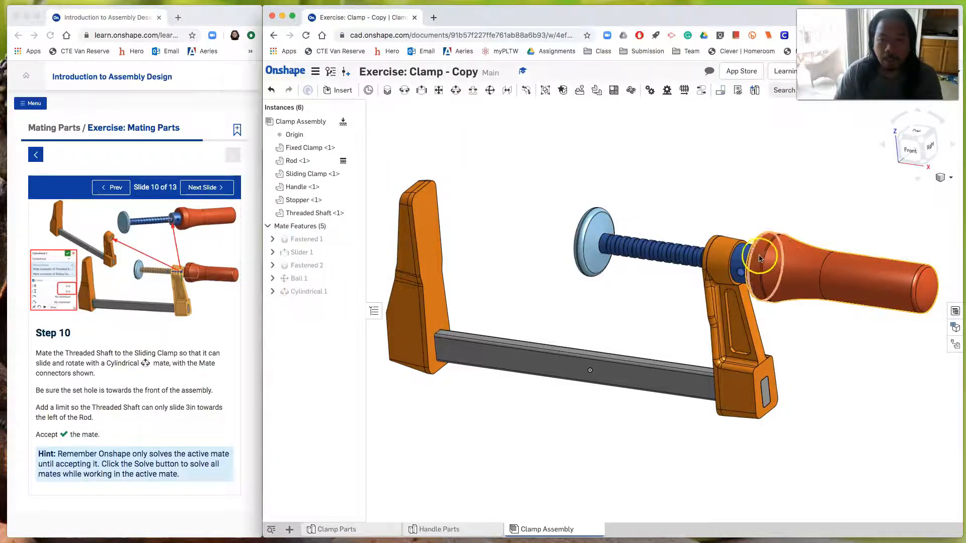
{"action": "left_click", "coordinate": [738, 267]}
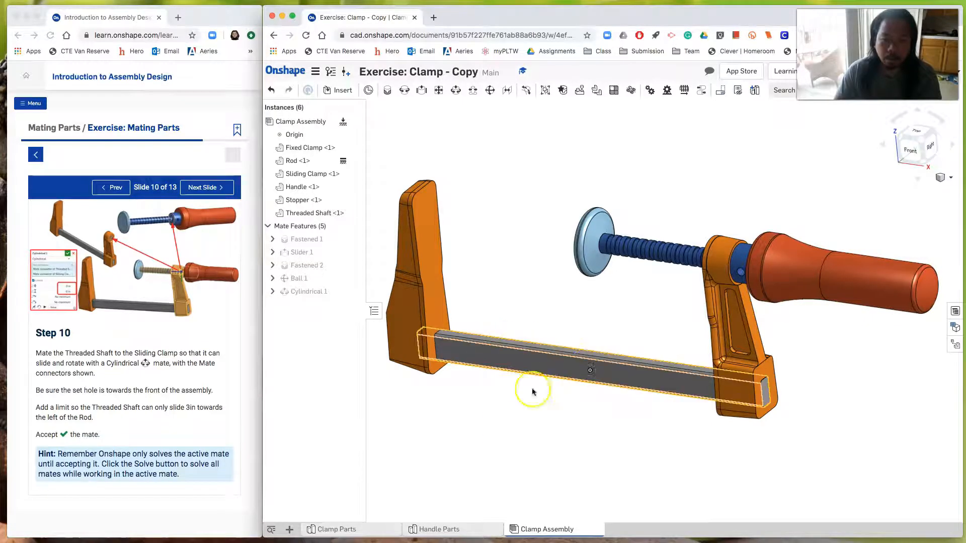
Set the Cylindrical mate's Z minimum distance limit to -3 in, accept it, and slide the Handle to test the travel
{"action": "right_click", "coordinate": [309, 292]}
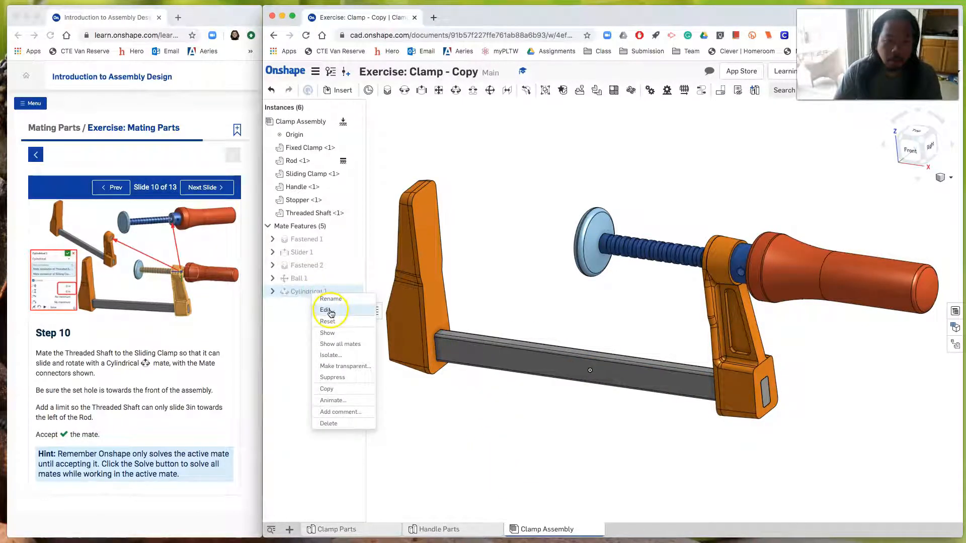
{"action": "left_click", "coordinate": [328, 311]}
{"action": "left_click", "coordinate": [437, 188]}
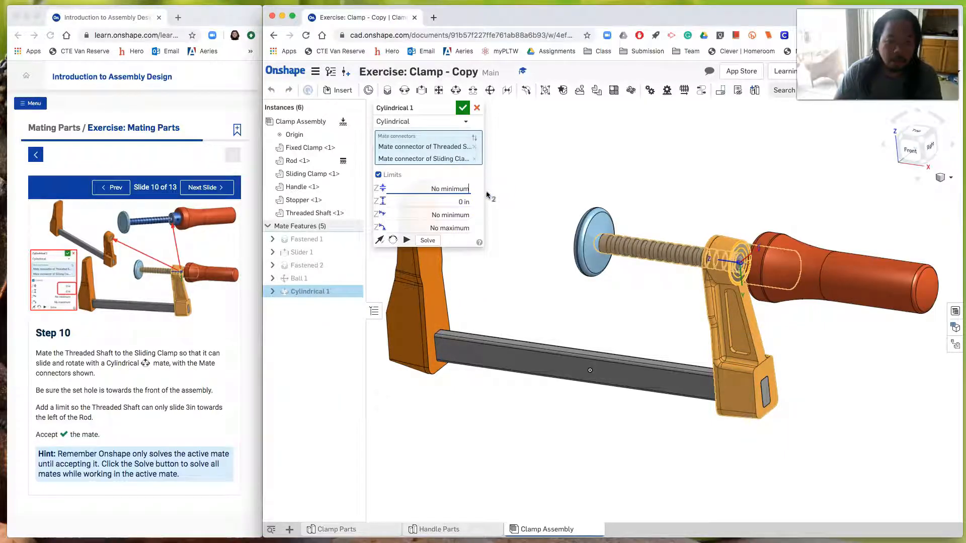
{"action": "left_click", "coordinate": [470, 188]}
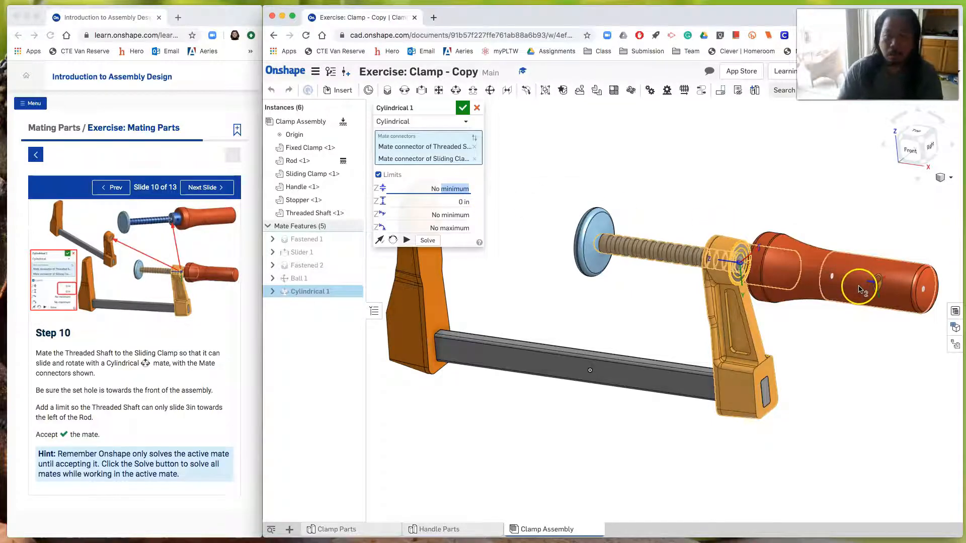
{"action": "key", "text": "BackSpace"}
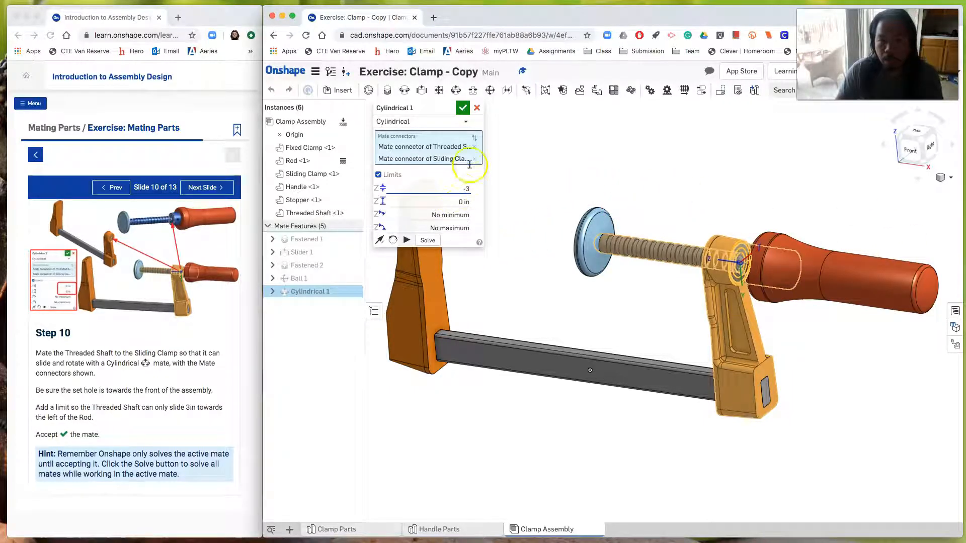
{"action": "left_click", "coordinate": [464, 109]}
{"action": "left_click_drag", "start_coordinate": [784, 282], "coordinate": [666, 271]}
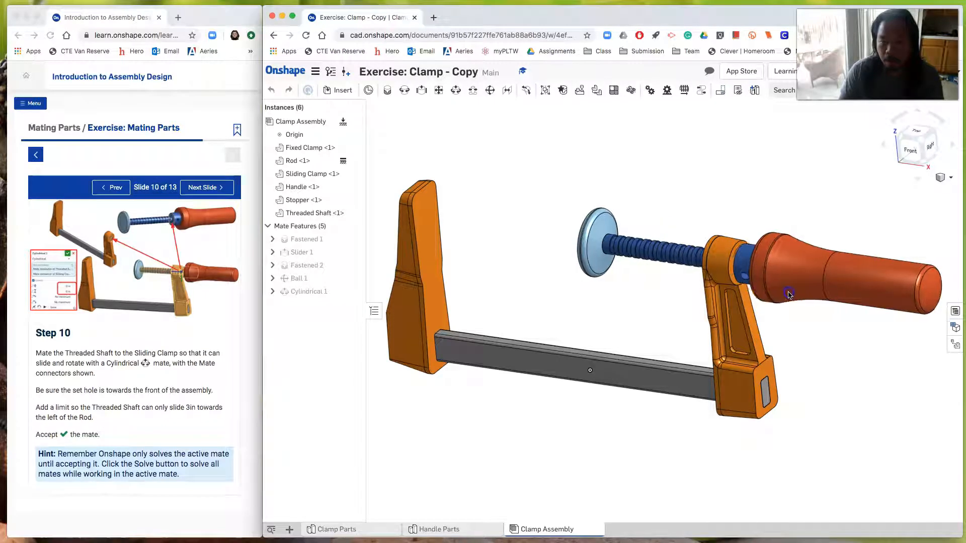
{"action": "mouse_move", "coordinate": [766, 291]}
{"action": "left_mouse_down"}
{"action": "mouse_move", "coordinate": [863, 302]}
{"action": "mouse_move", "coordinate": [765, 289]}
{"action": "left_mouse_up"}
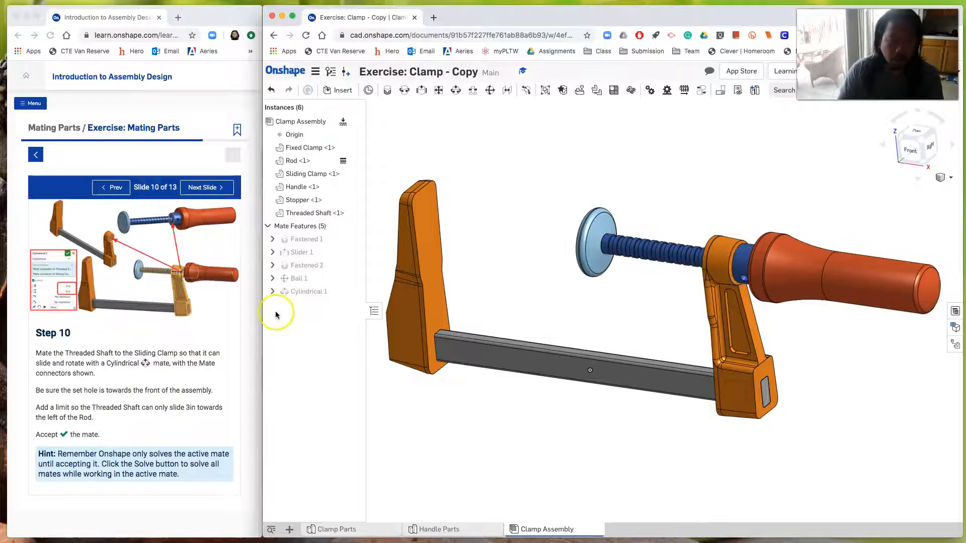
Advance the exercise to slide 11 and move the clamp instances along and around their mates to check the assembly's motion
{"action": "left_click", "coordinate": [245, 153]}
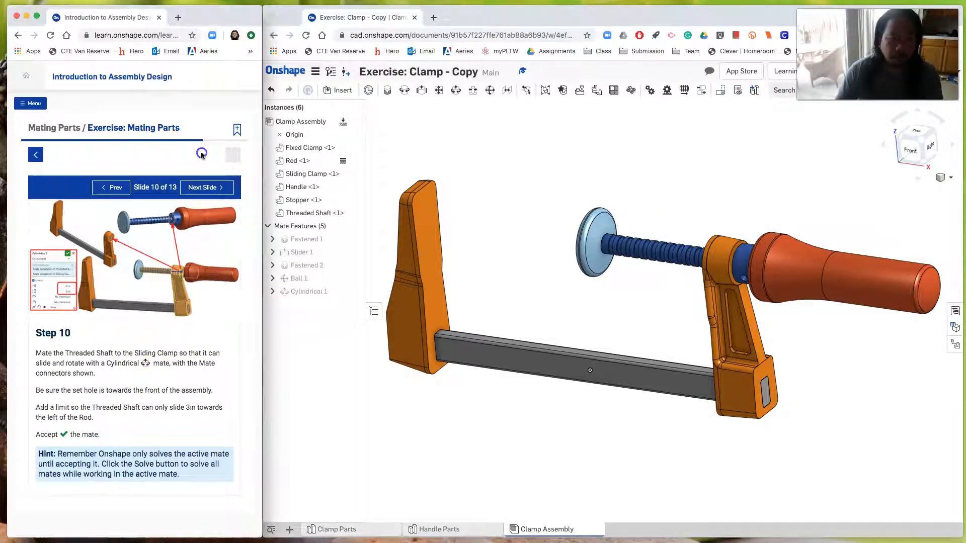
{"action": "left_click", "coordinate": [207, 188]}
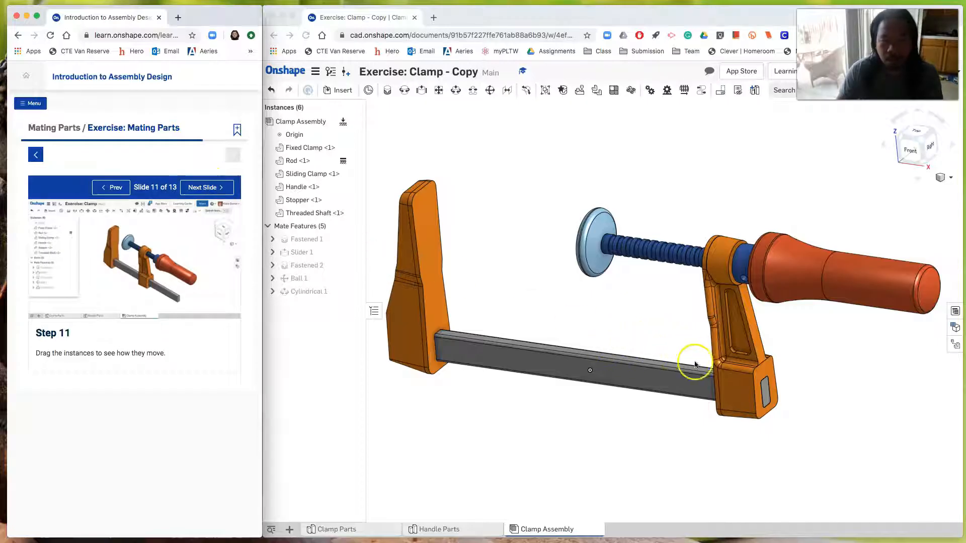
{"action": "left_click", "coordinate": [710, 346]}
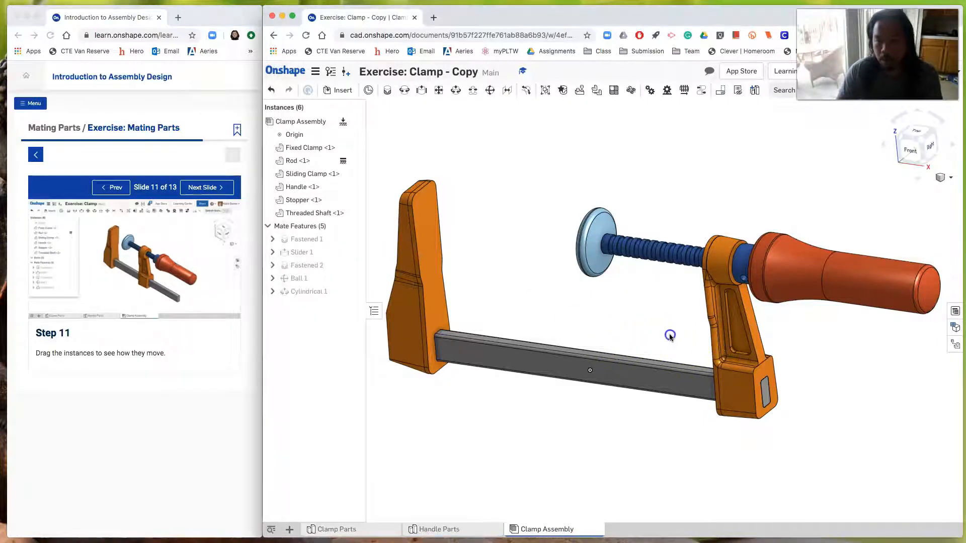
{"action": "left_click_drag", "start_coordinate": [652, 323], "coordinate": [787, 307]}
{"action": "right_click_drag", "start_coordinate": [873, 287], "coordinate": [873, 287]}
{"action": "left_click_drag", "start_coordinate": [711, 324], "coordinate": [523, 293]}
{"action": "left_click_drag", "start_coordinate": [703, 283], "coordinate": [703, 283]}
{"action": "left_click", "coordinate": [779, 280]}
{"action": "left_click", "coordinate": [868, 306]}
{"action": "left_click_drag", "start_coordinate": [550, 340], "coordinate": [757, 372]}
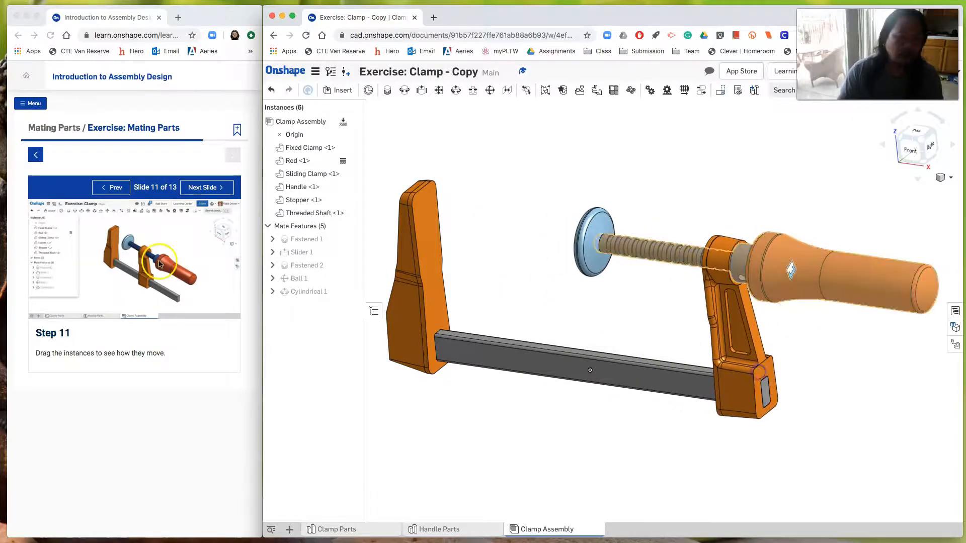
Advance the exercise to slide 12 and reset the Slider, Ball and Cylindrical mates
{"action": "left_click", "coordinate": [218, 190]}
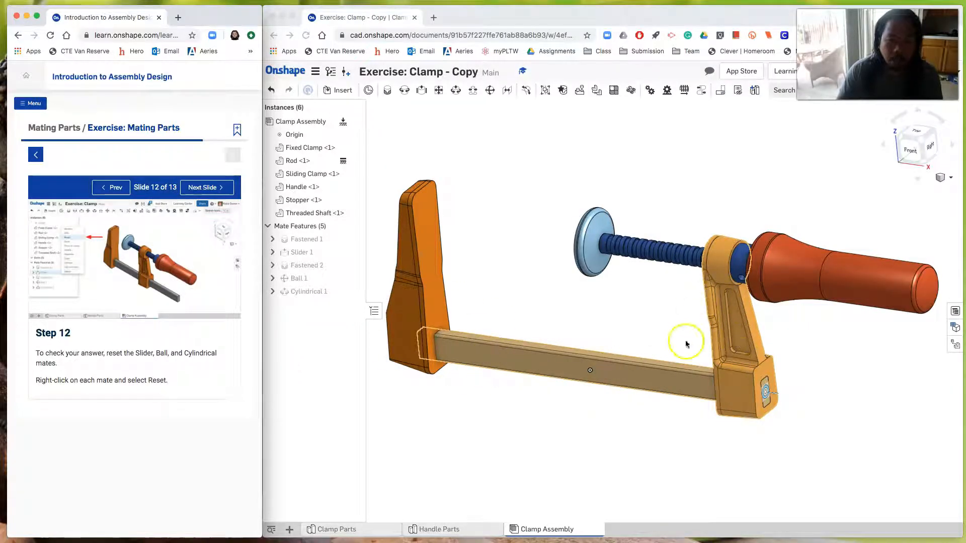
{"action": "right_click", "coordinate": [303, 256]}
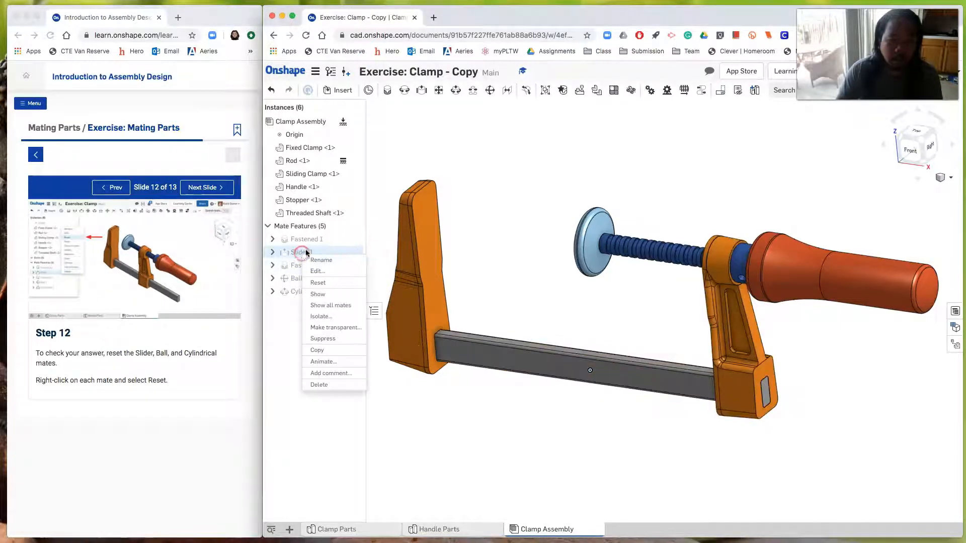
{"action": "left_click", "coordinate": [329, 283]}
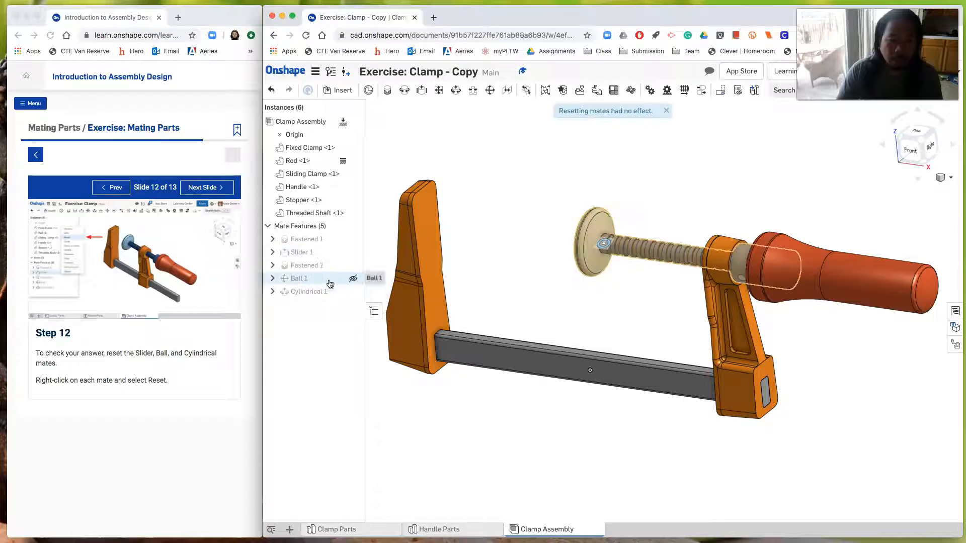
{"action": "right_click", "coordinate": [297, 280]}
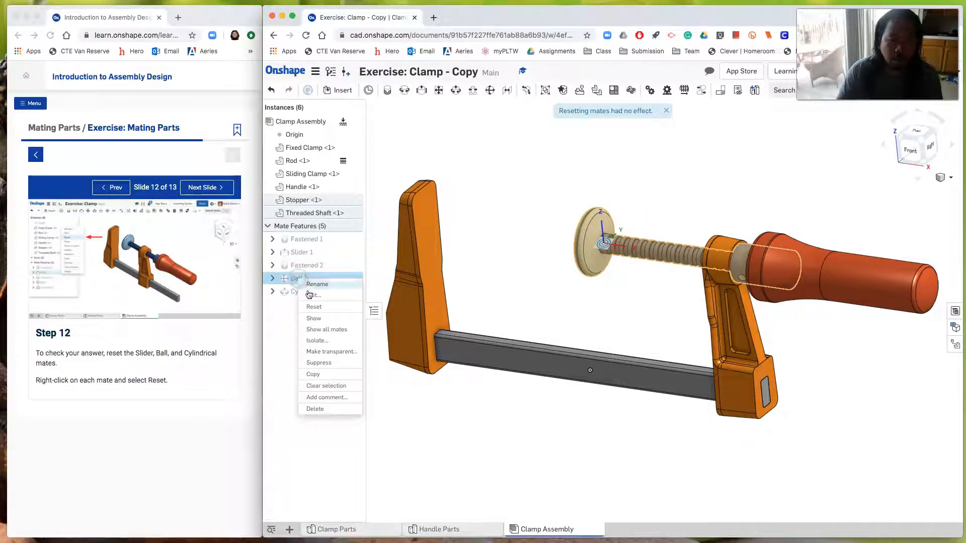
{"action": "left_click", "coordinate": [317, 310]}
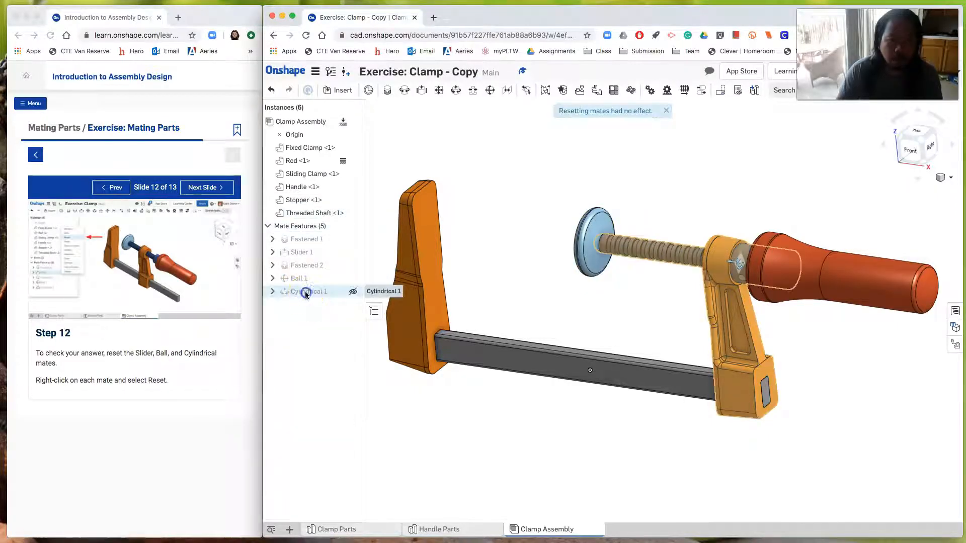
{"action": "right_click", "coordinate": [305, 294]}
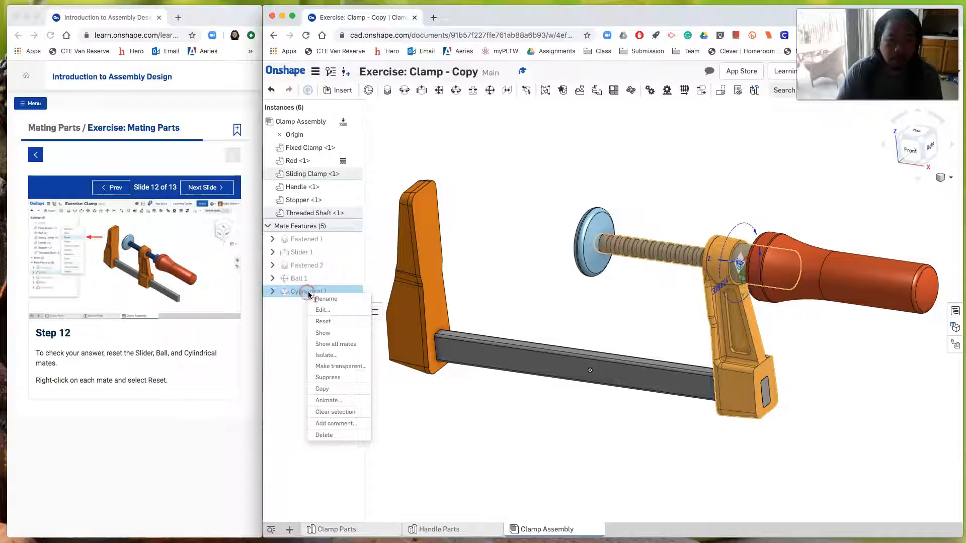
{"action": "left_click", "coordinate": [337, 321]}
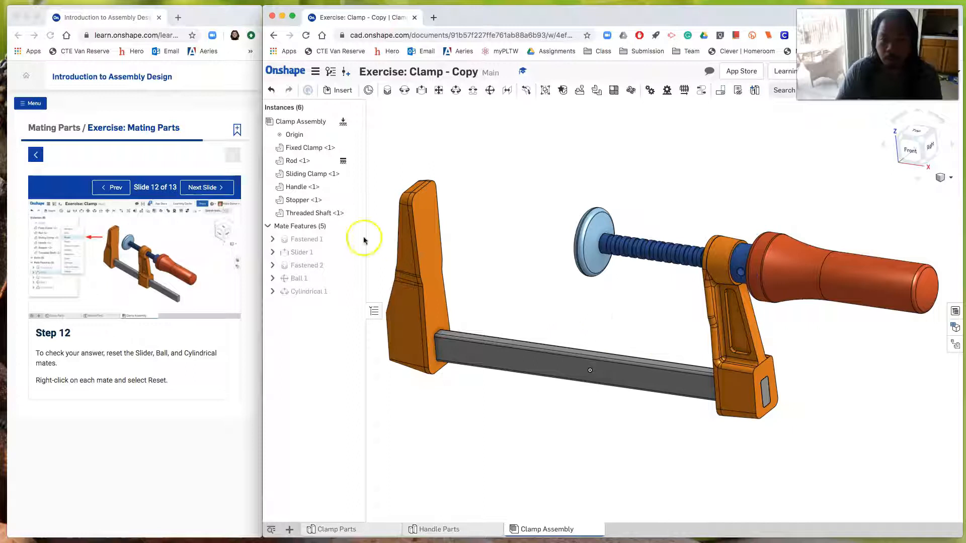
Advance the exercise to slide 13 and select all six instances of the Clamp Assembly, from Fixed Clamp to Threaded Shaft
{"action": "left_click", "coordinate": [218, 192]}
{"action": "left_click", "coordinate": [207, 190]}
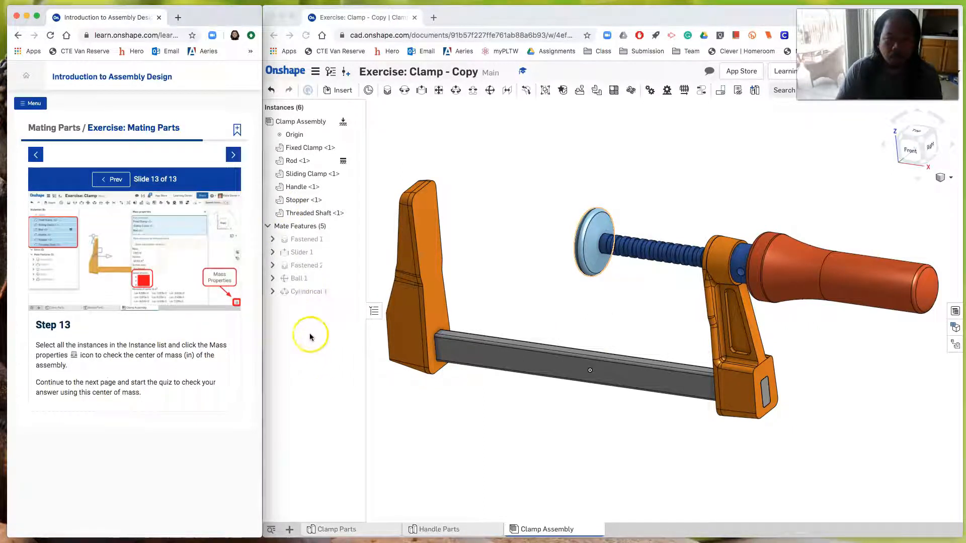
{"action": "left_click", "coordinate": [302, 149]}
{"action": "left_click", "coordinate": [303, 148]}
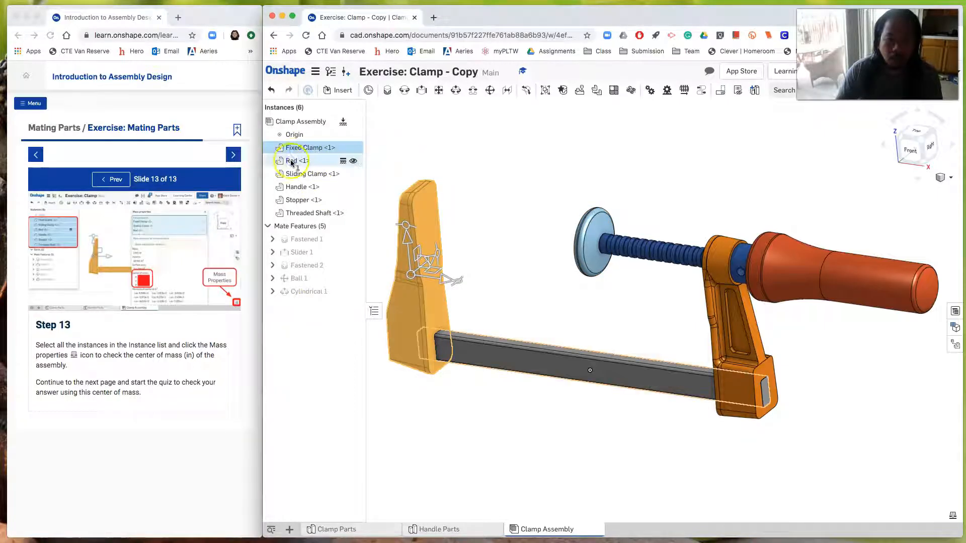
{"action": "left_click", "coordinate": [294, 161]}
{"action": "left_click", "coordinate": [298, 174]}
{"action": "left_click", "coordinate": [299, 187]}
{"action": "left_click", "coordinate": [301, 201]}
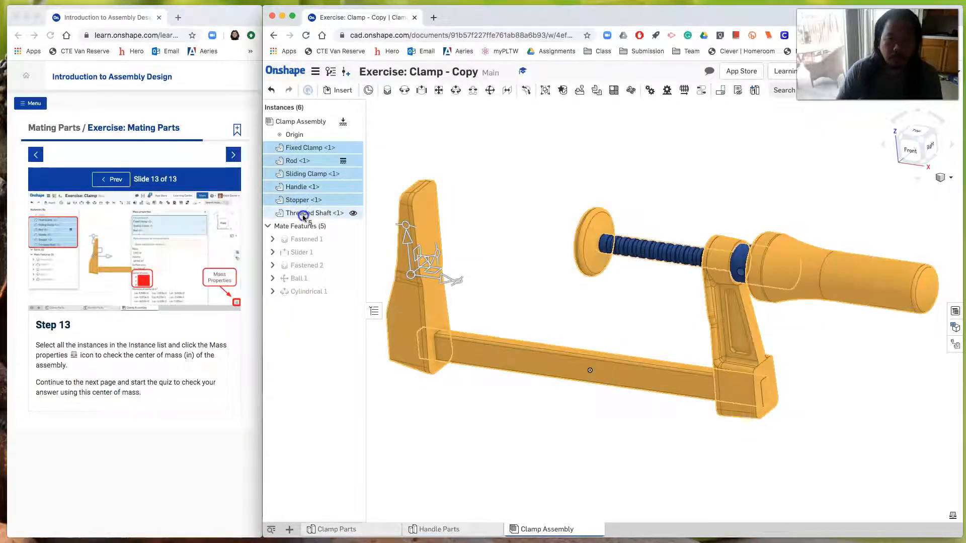
{"action": "left_click", "coordinate": [304, 216]}
Check the mass properties of the selected instances for the assembly's center of mass, moving the dialog clear of the clamp
{"action": "left_click", "coordinate": [919, 210]}
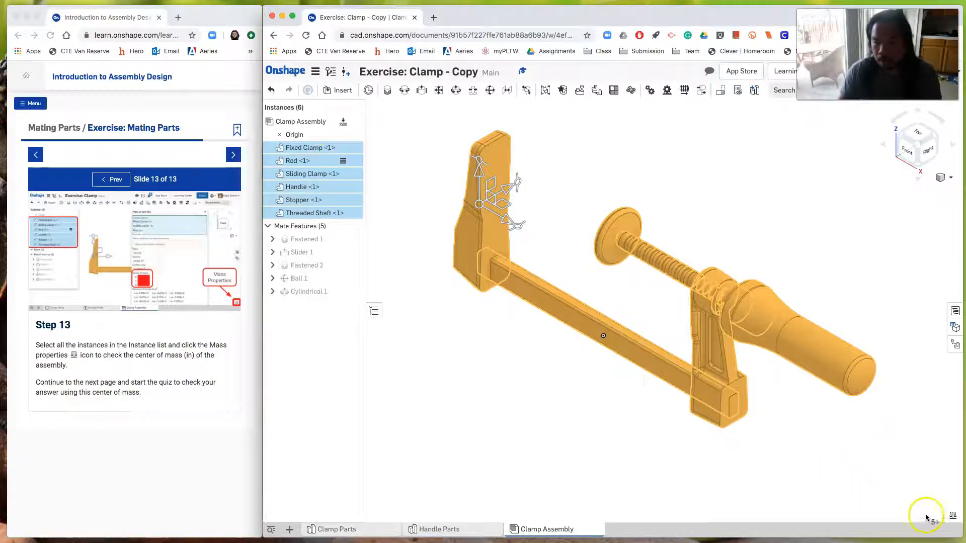
{"action": "left_click", "coordinate": [953, 518]}
{"action": "left_click_drag", "start_coordinate": [551, 275], "coordinate": [516, 218]}
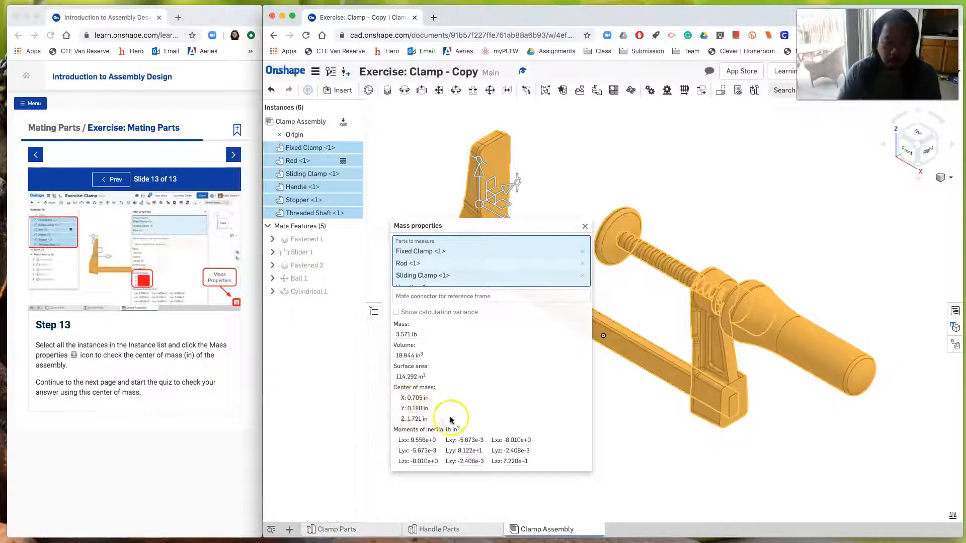
{"action": "left_click_drag", "start_coordinate": [503, 231], "coordinate": [395, 264]}
Continue to the exercise's next page and begin the self-check on the assembly's center of mass
{"action": "left_click", "coordinate": [205, 154]}
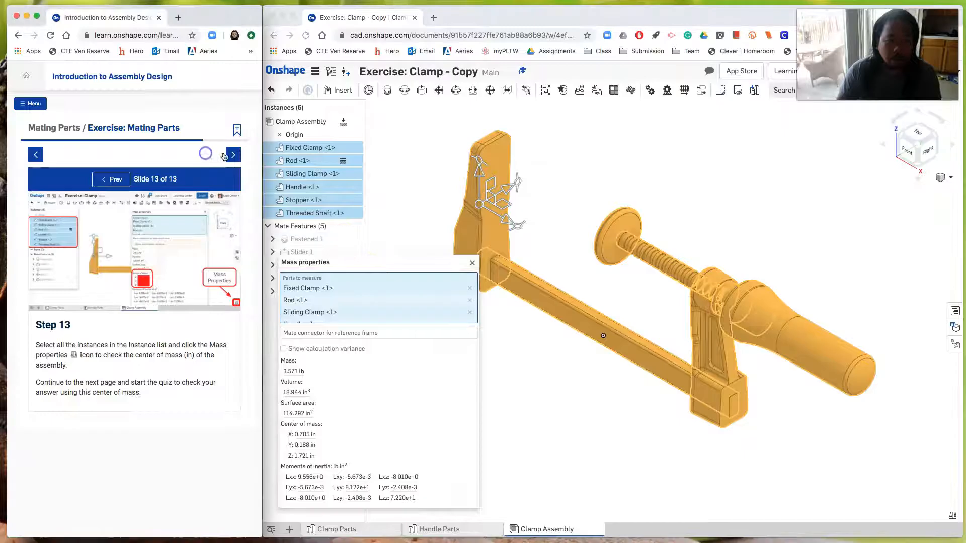
{"action": "left_click", "coordinate": [234, 156]}
{"action": "left_click", "coordinate": [159, 246]}
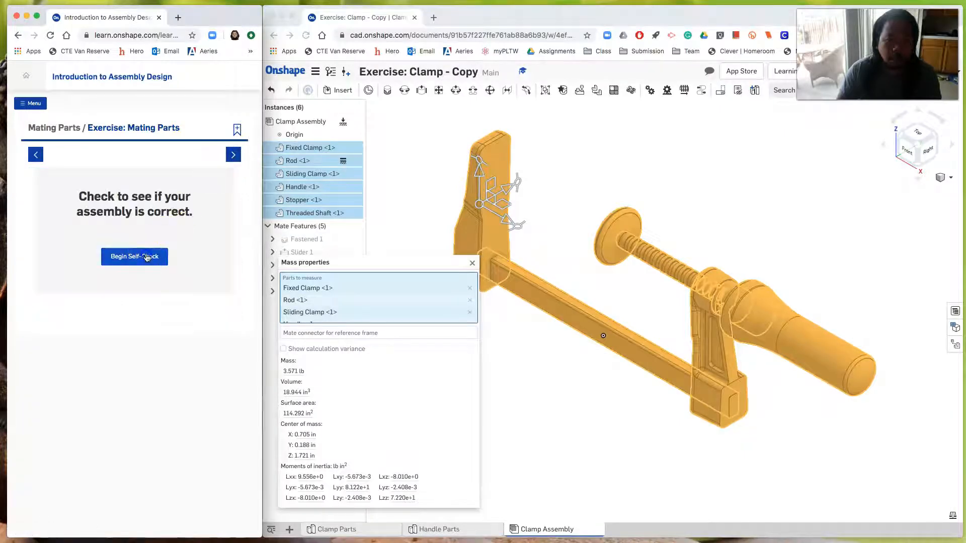
{"action": "left_click", "coordinate": [324, 319]}
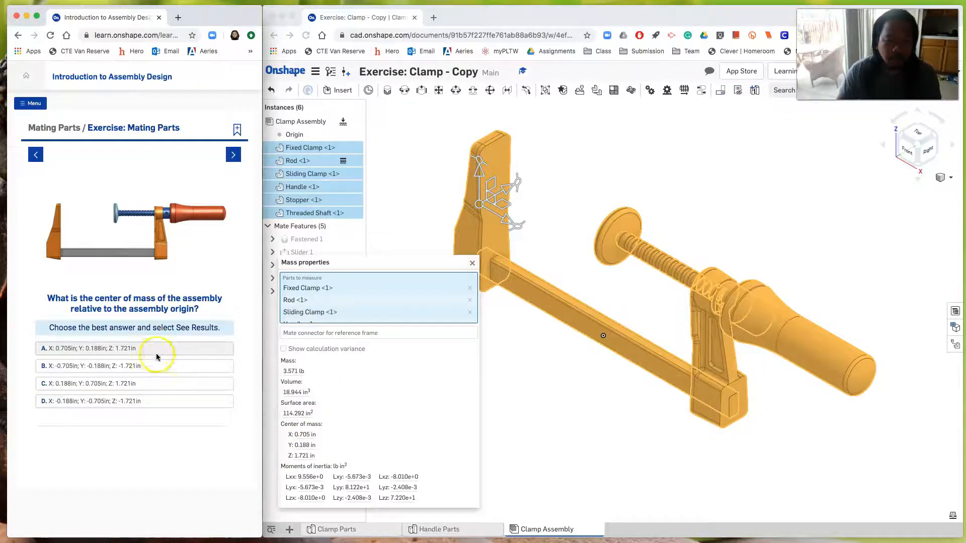
Move the Mass properties dialog clear of the mate feature list and open the document's main menu
{"action": "left_click", "coordinate": [364, 260]}
{"action": "mouse_move", "coordinate": [365, 260]}
{"action": "left_mouse_down"}
{"action": "mouse_move", "coordinate": [712, 257]}
{"action": "mouse_move", "coordinate": [425, 276]}
{"action": "mouse_move", "coordinate": [374, 260]}
{"action": "mouse_move", "coordinate": [363, 269]}
{"action": "left_mouse_up"}
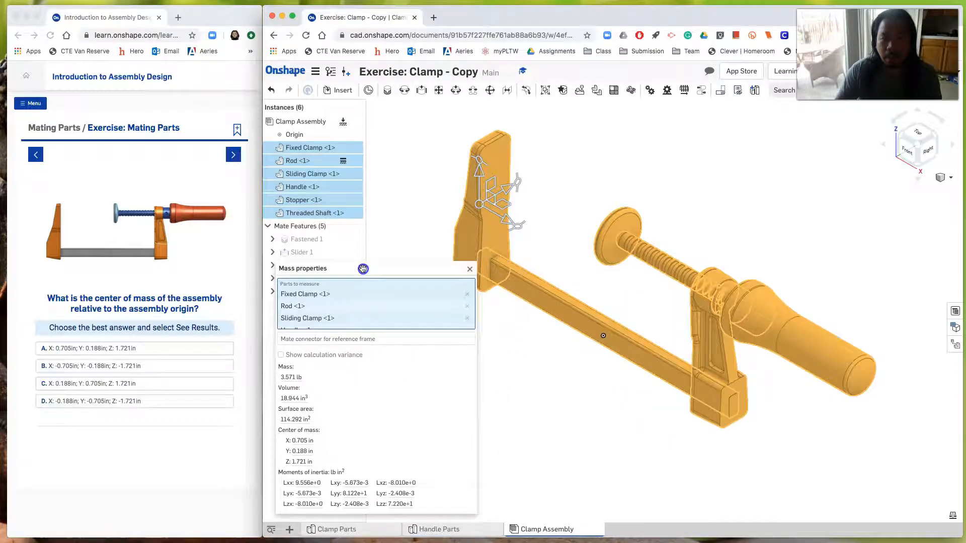
{"action": "right_click_drag", "start_coordinate": [539, 348], "coordinate": [611, 345]}
{"action": "left_click_drag", "start_coordinate": [392, 269], "coordinate": [449, 271]}
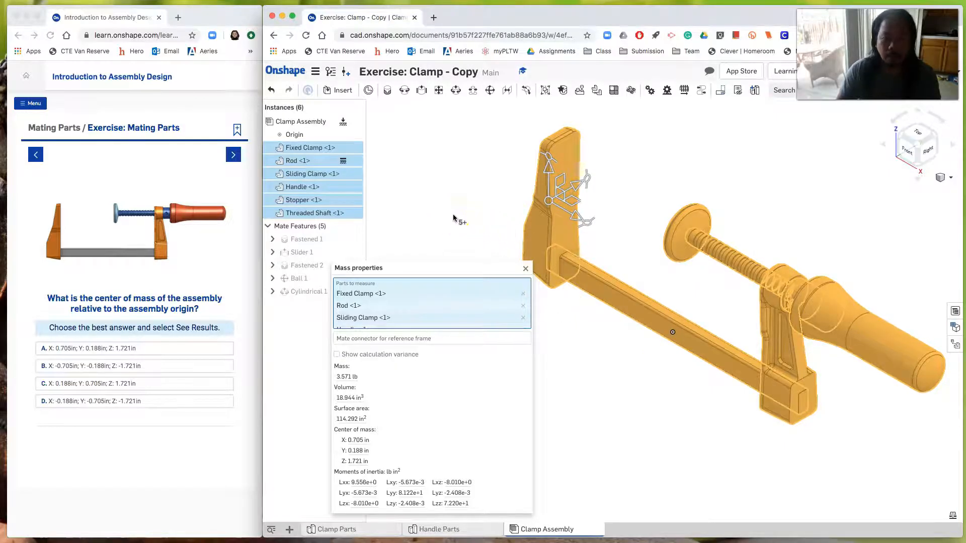
{"action": "left_click", "coordinate": [315, 71]}
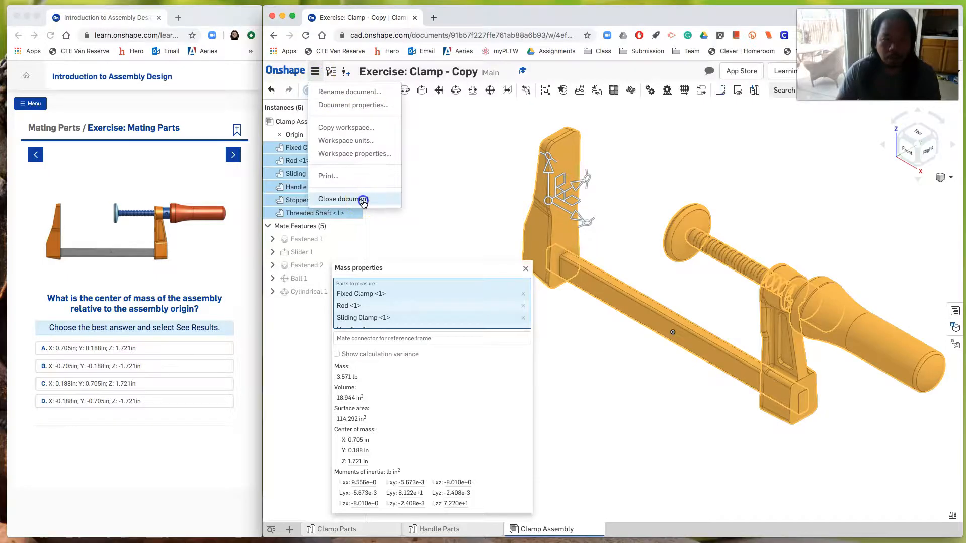